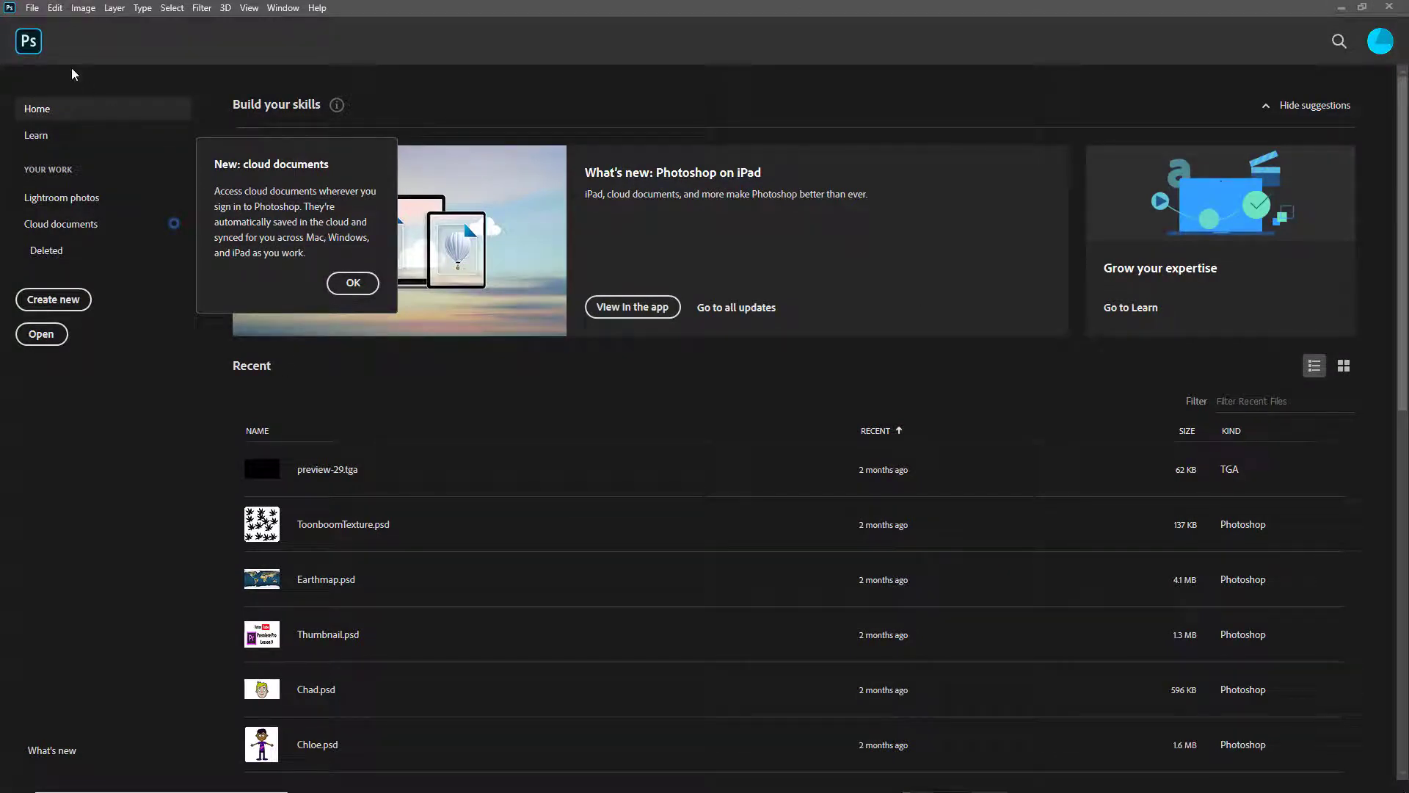
- Open the portrait photo BW.jpg from the Desktop folder
left_click(32, 8)
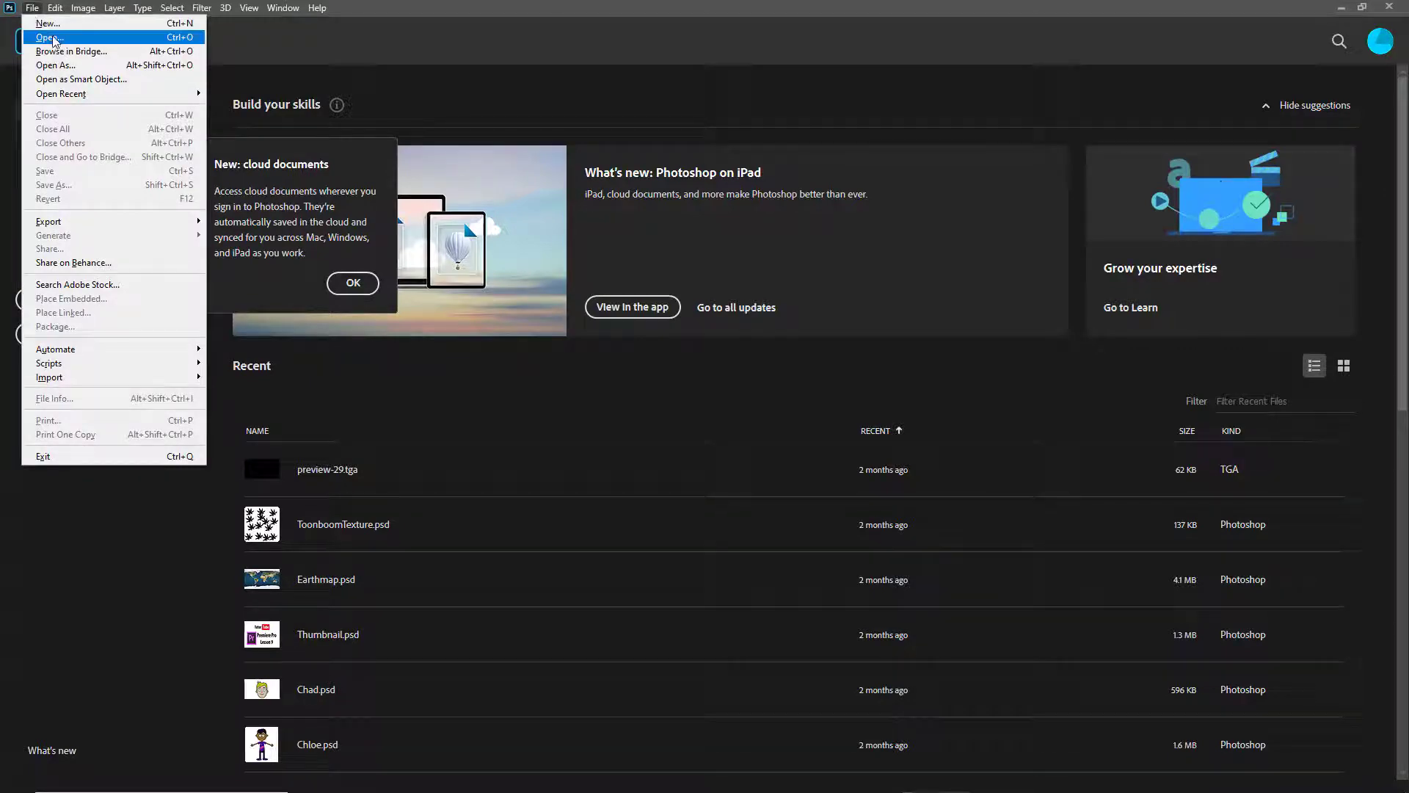
left_click(51, 37)
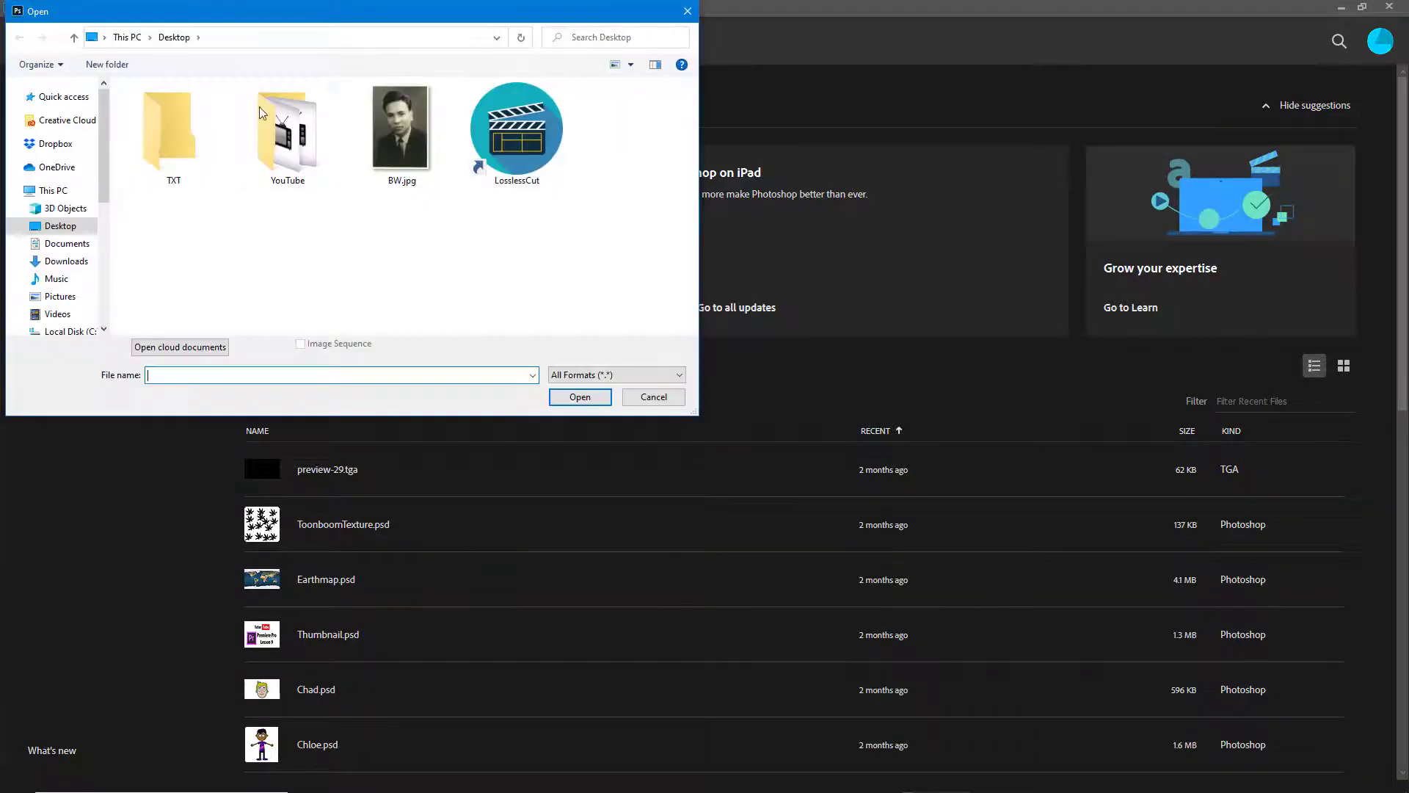
left_click(378, 128)
left_click(569, 397)
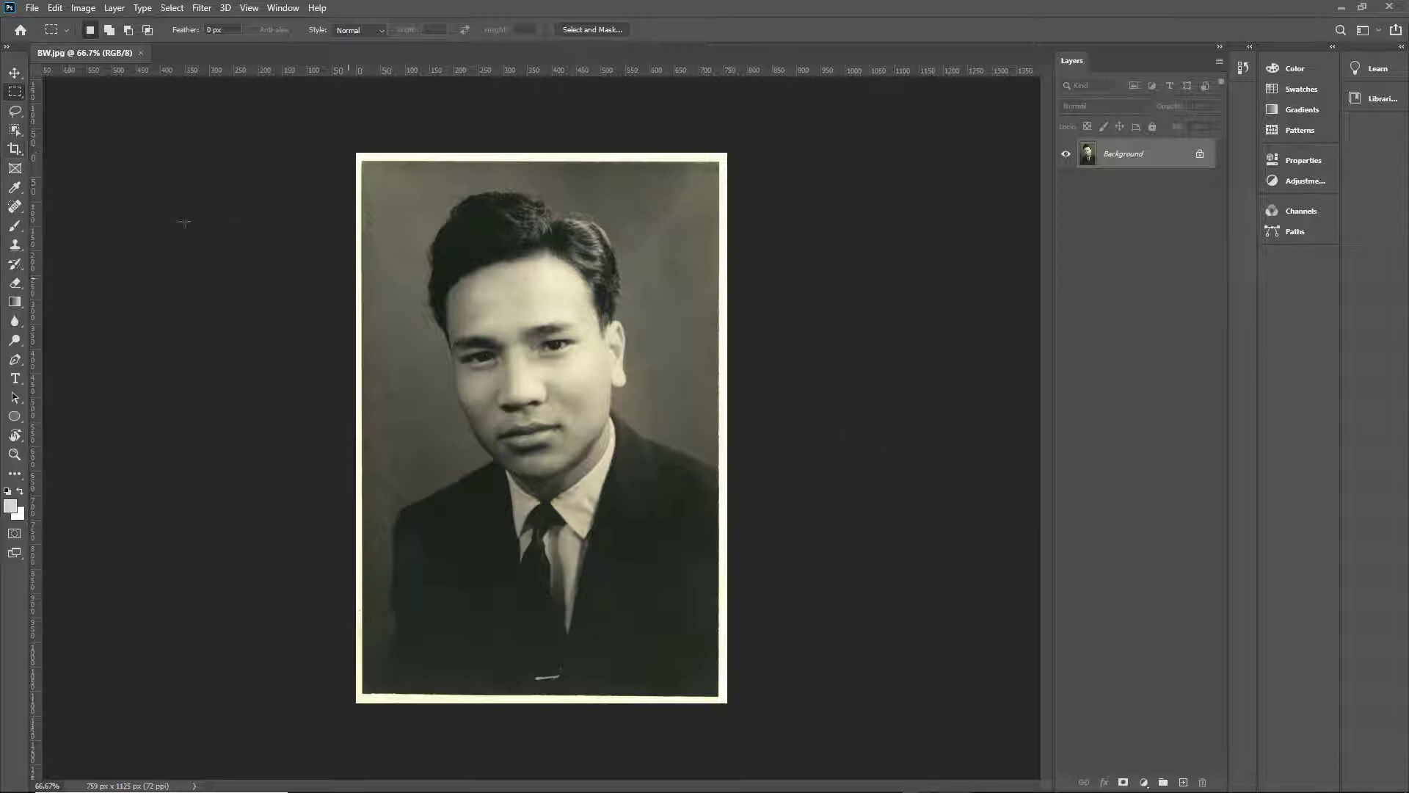
- Crop the portrait to remove the white border on all four sides, trimming the remaining sliver along its upper edge
left_click(14, 149)
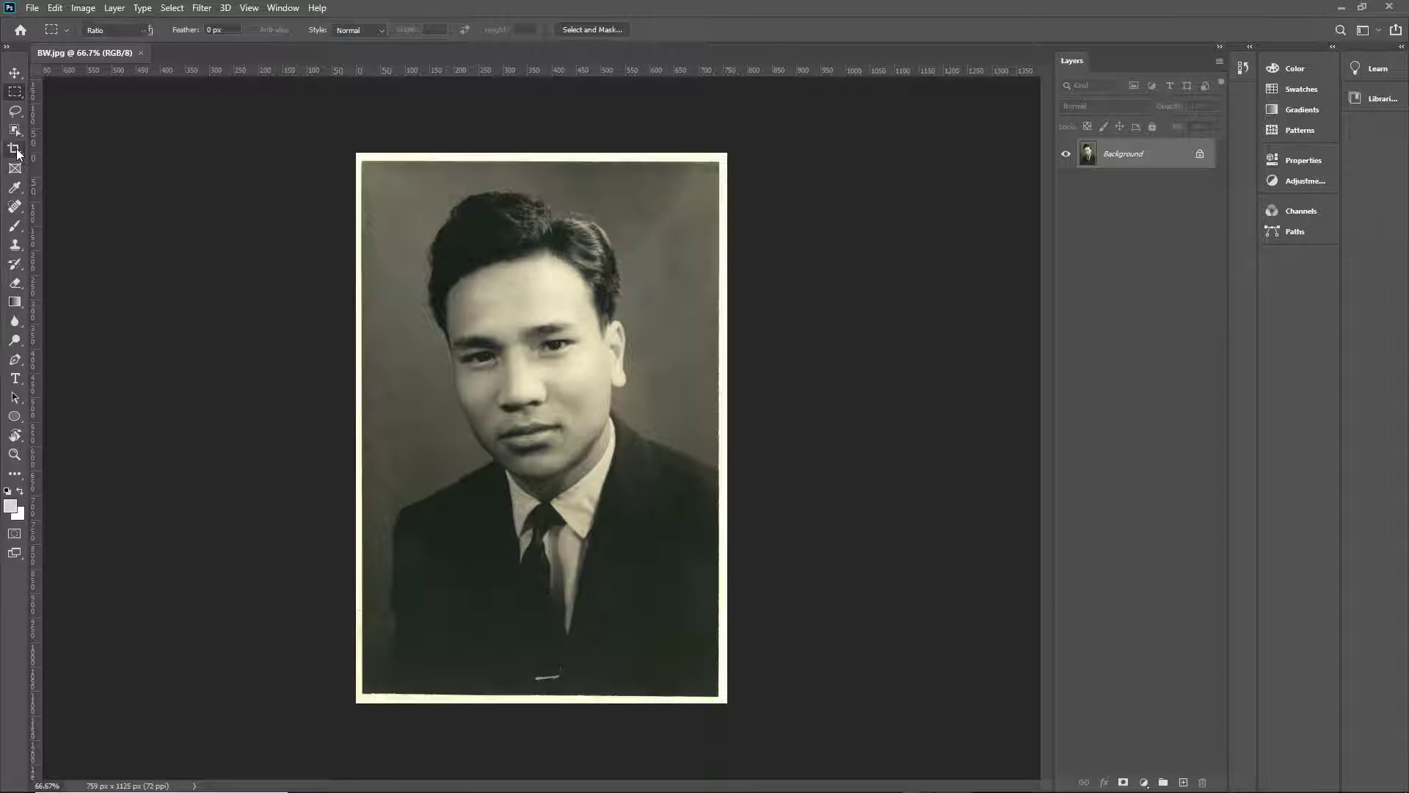
left_click_drag(359, 154, 361, 157)
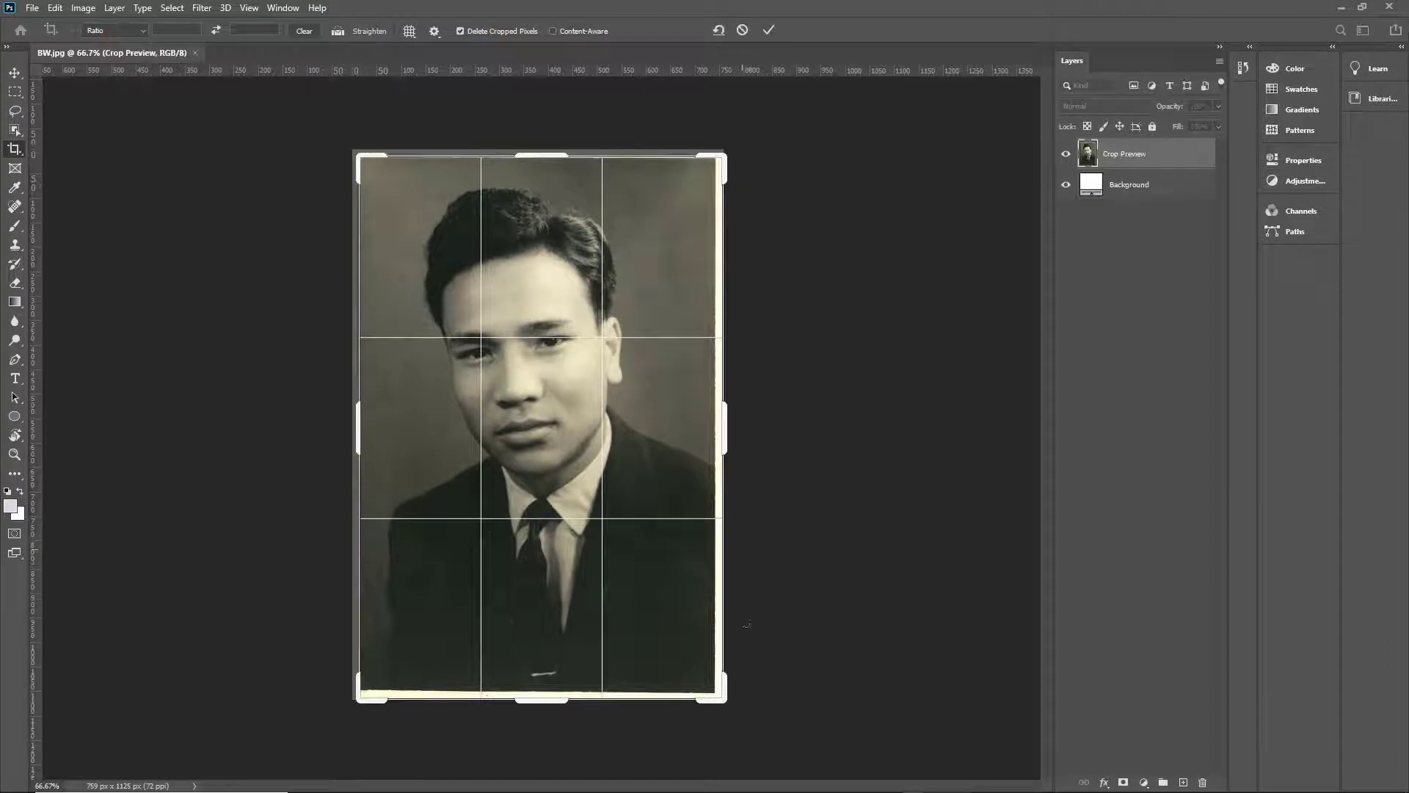
left_click_drag(723, 697, 717, 689)
key("Return")
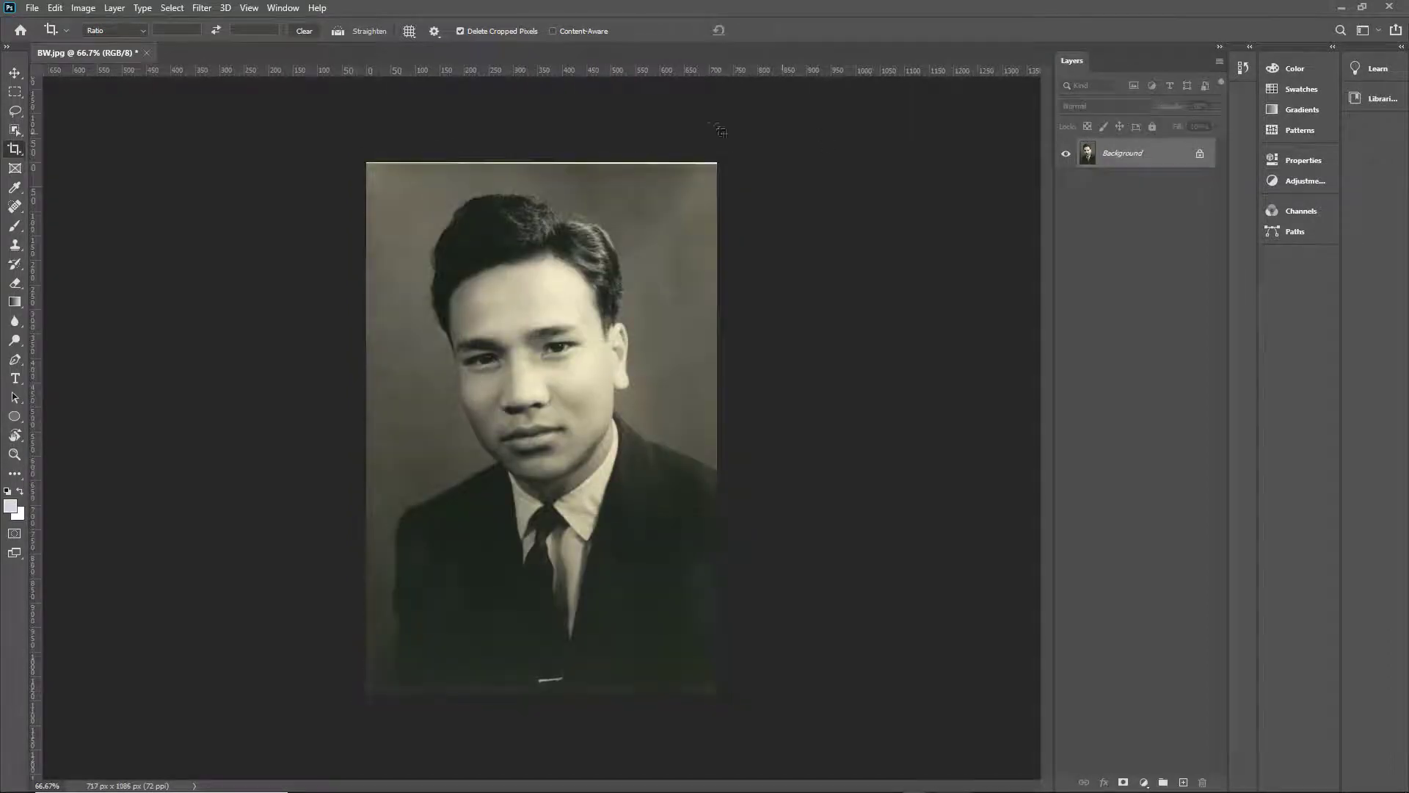
left_click(14, 155)
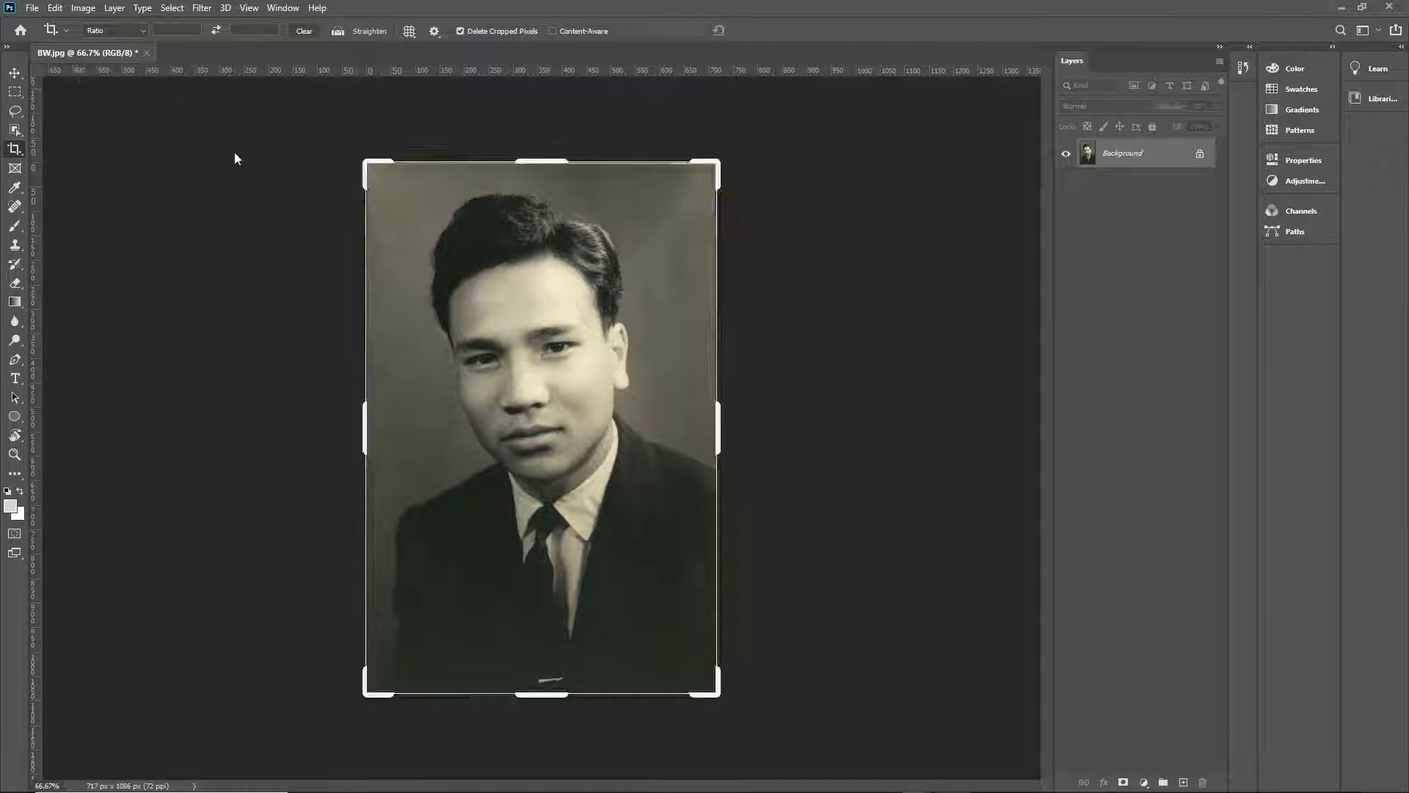
left_click_drag(557, 162, 555, 163)
key("Return")
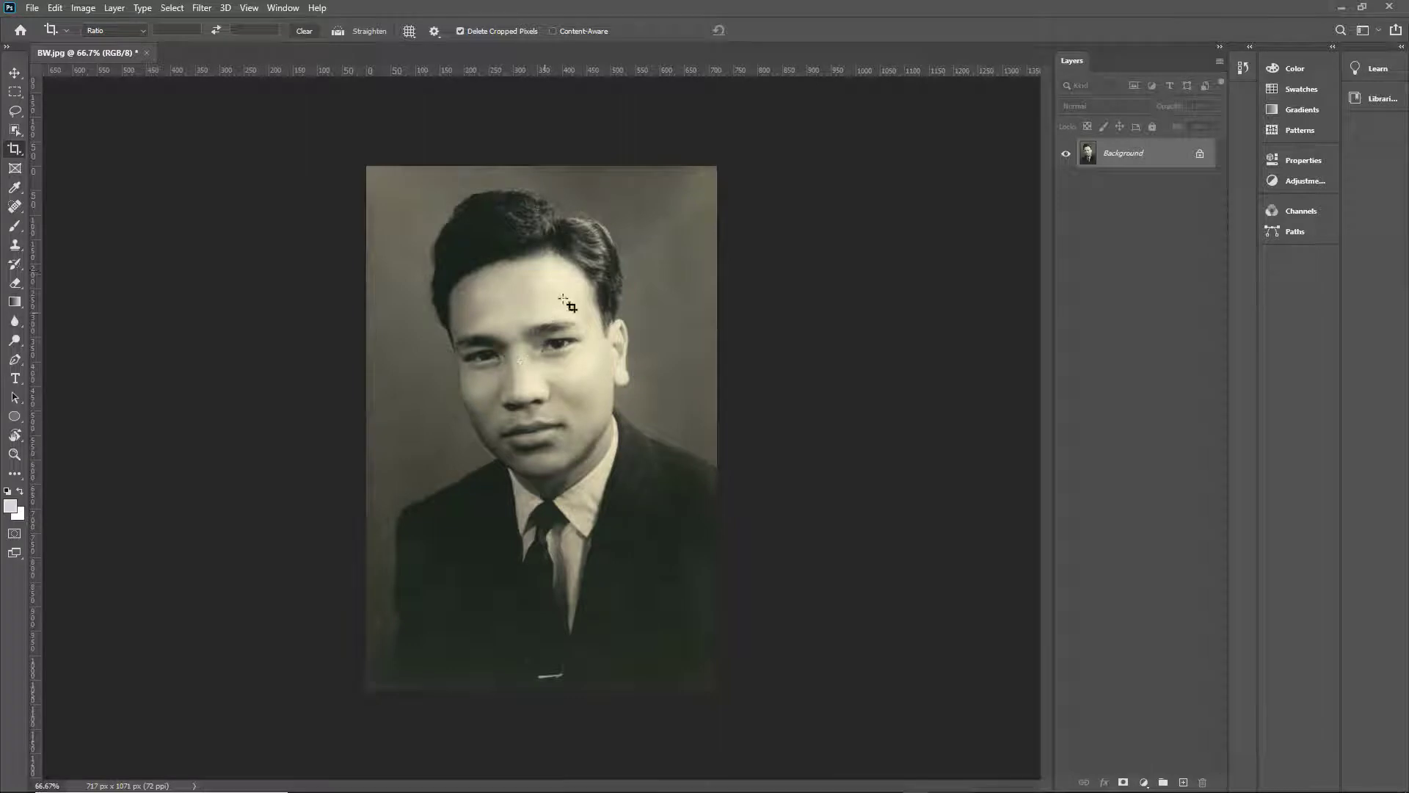
- Apply a Levels adjustment to the photo with the black input level at 18 and the midtones at about 1.10
left_click(90, 13)
mouse_move(94, 47)
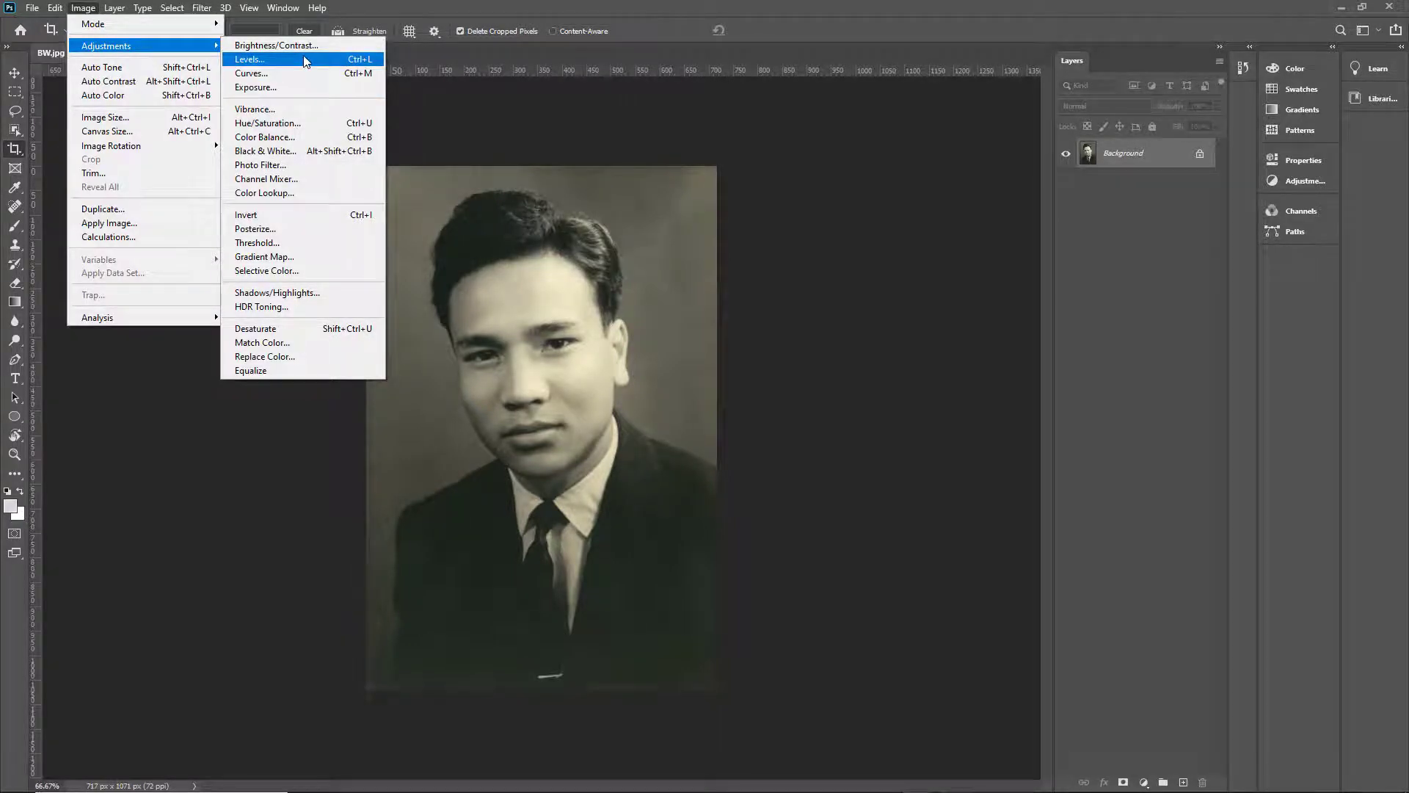
left_click(306, 59)
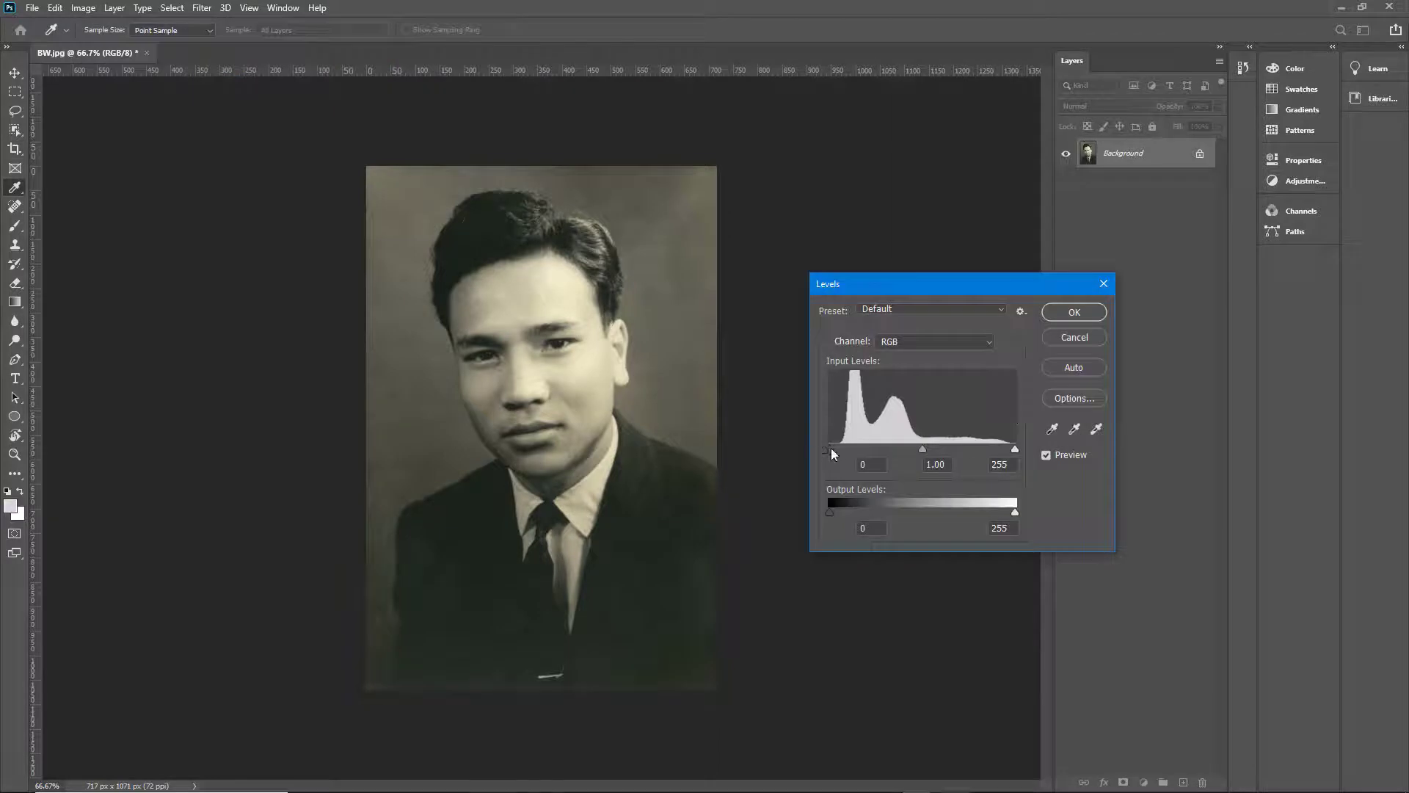
left_click_drag(832, 449, 845, 446)
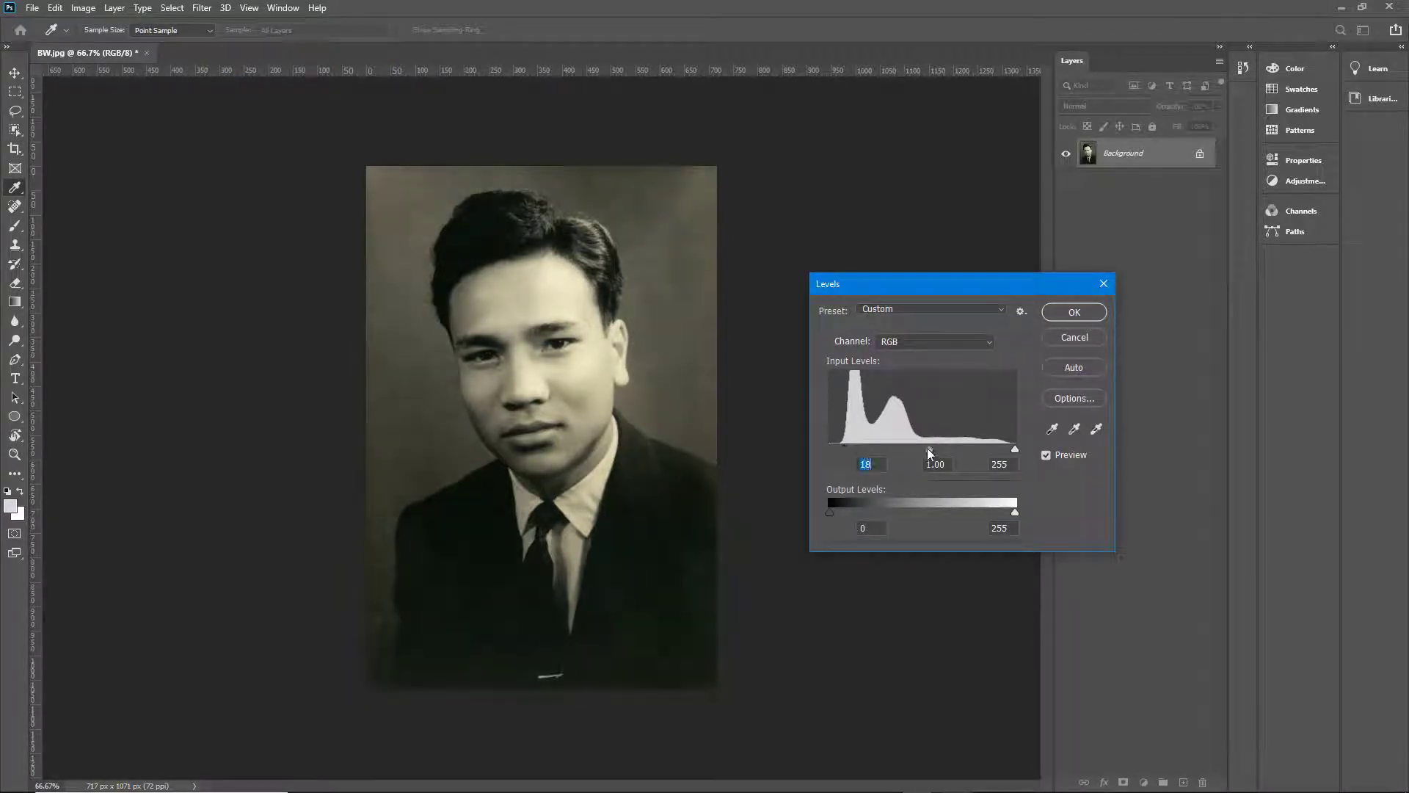
mouse_move(929, 451)
left_mouse_down()
mouse_move(913, 449)
mouse_move(927, 451)
left_mouse_up()
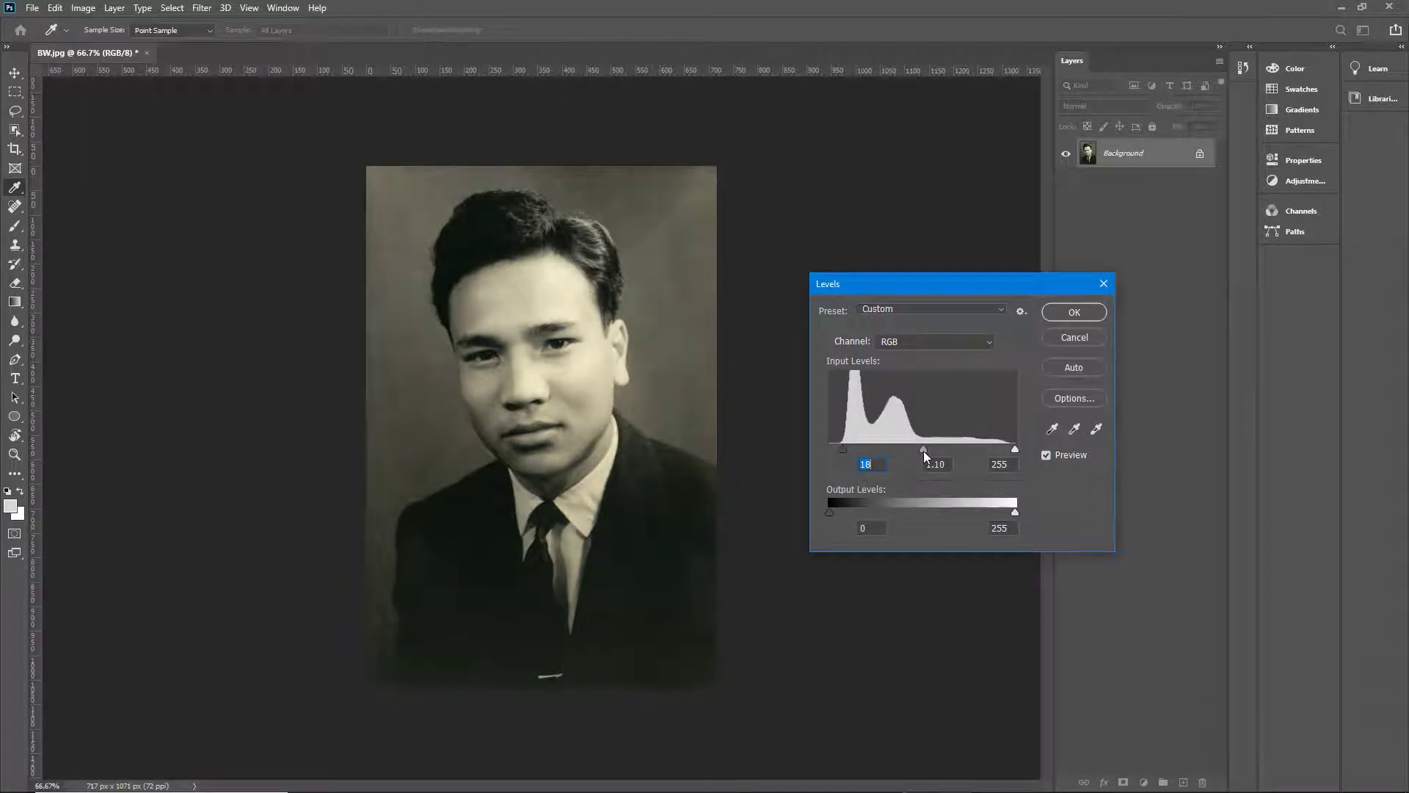
key("Tab")
mouse_move(925, 450)
left_mouse_down()
mouse_move(948, 452)
mouse_move(925, 452)
left_mouse_up()
left_click(1074, 312)
key("c")
left_click(845, 272)
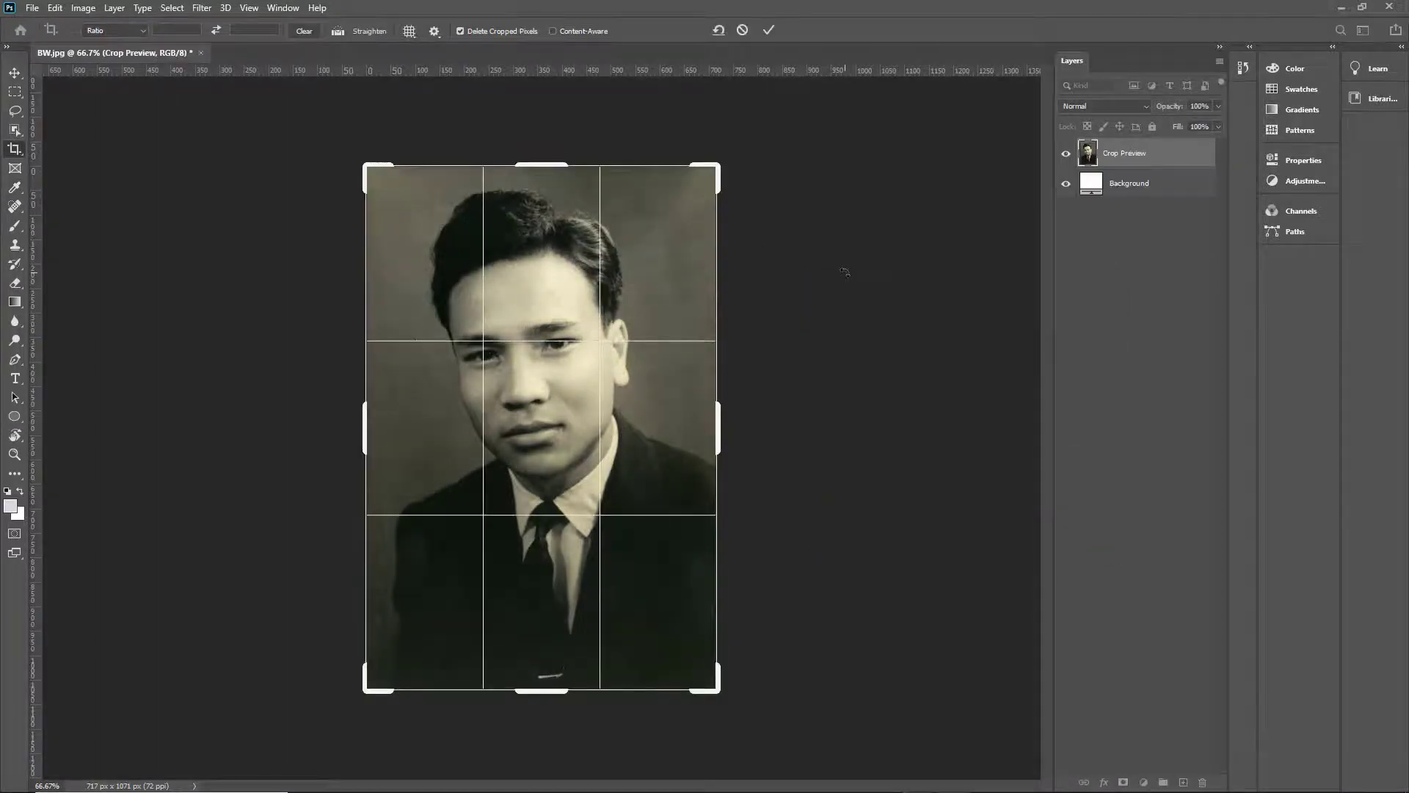
left_click(861, 266)
left_click(15, 72)
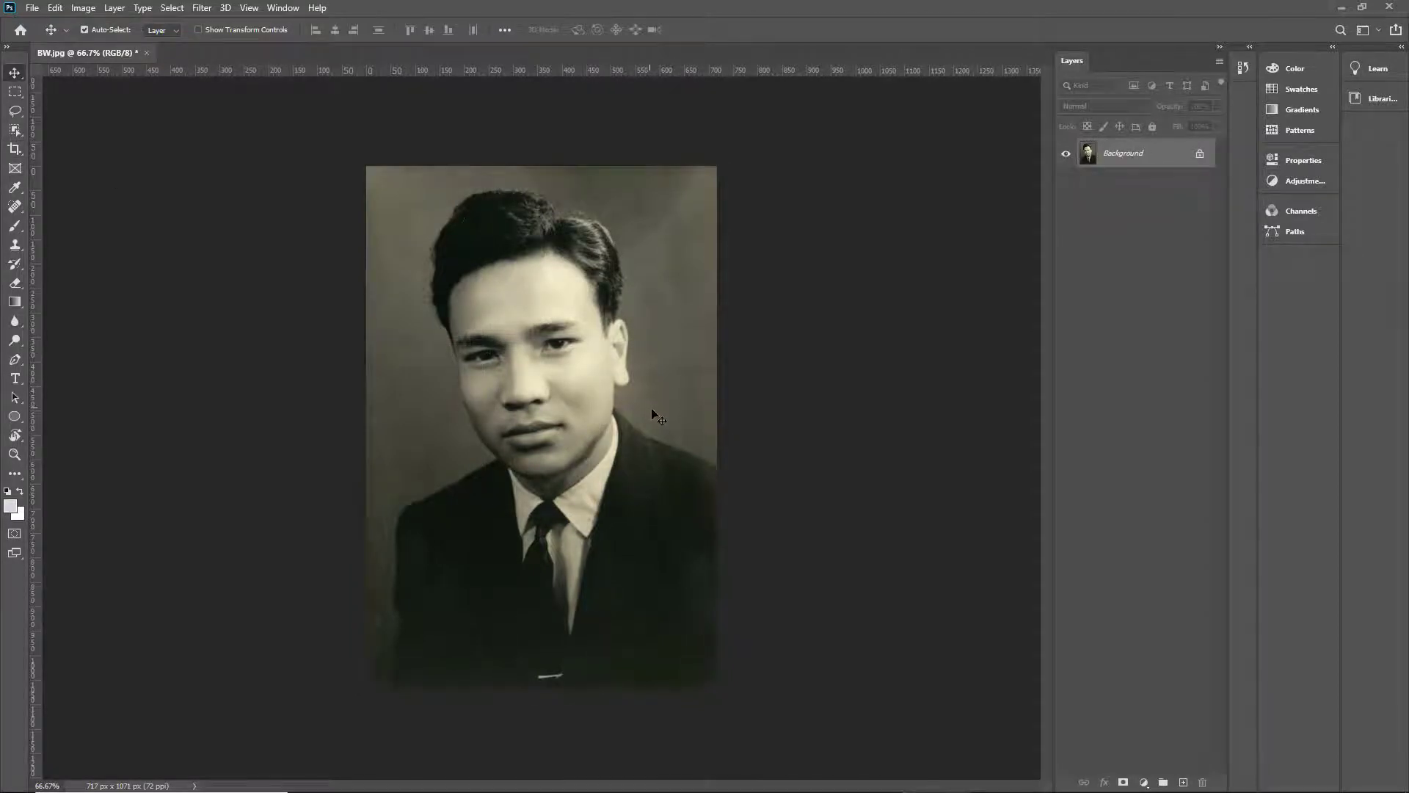
- Draw a freehand Lasso selection loosely around the man's face, including the ear, neck and upper shirt collar
key("ctrl+plus")
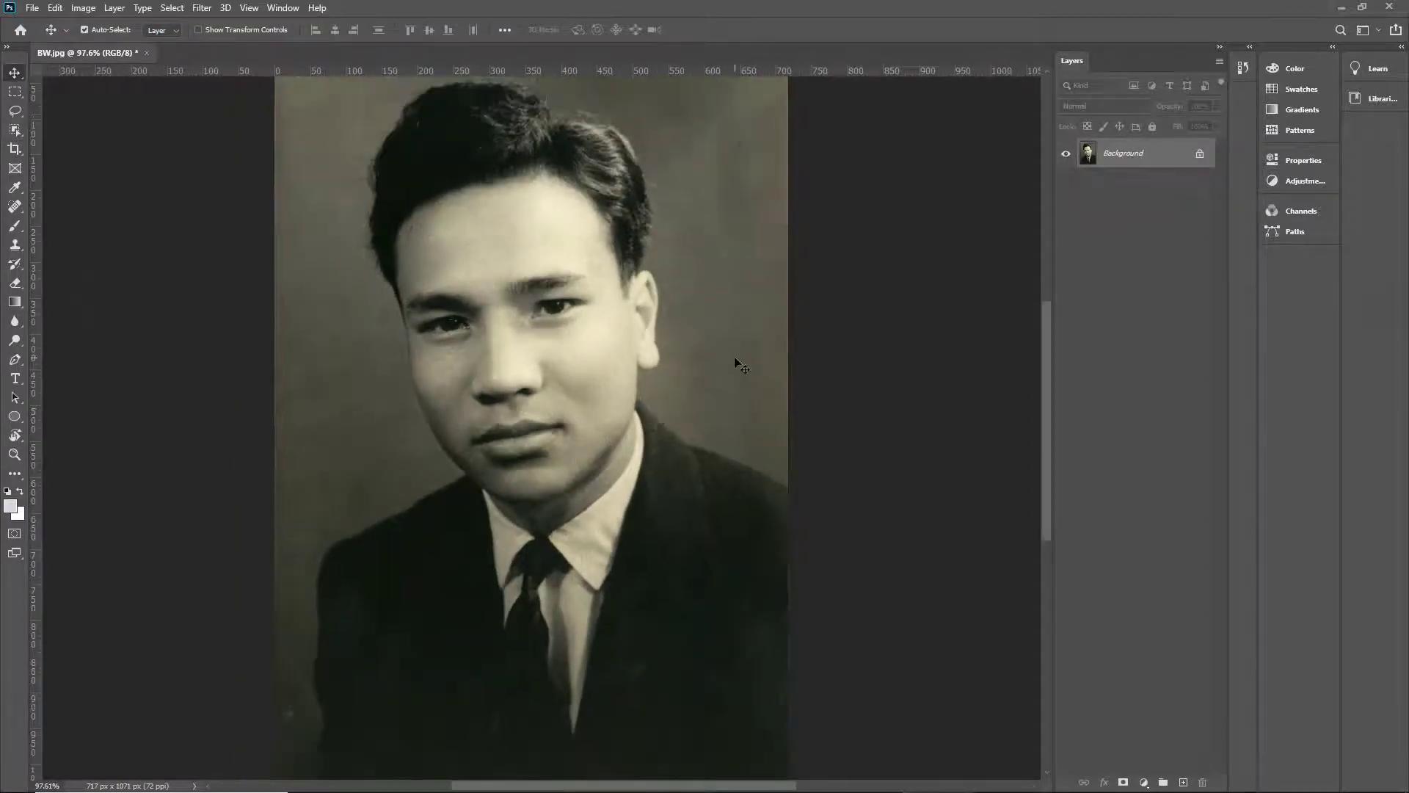
scroll(673, 442, "up", 2)
scroll(672, 442, "up", 2)
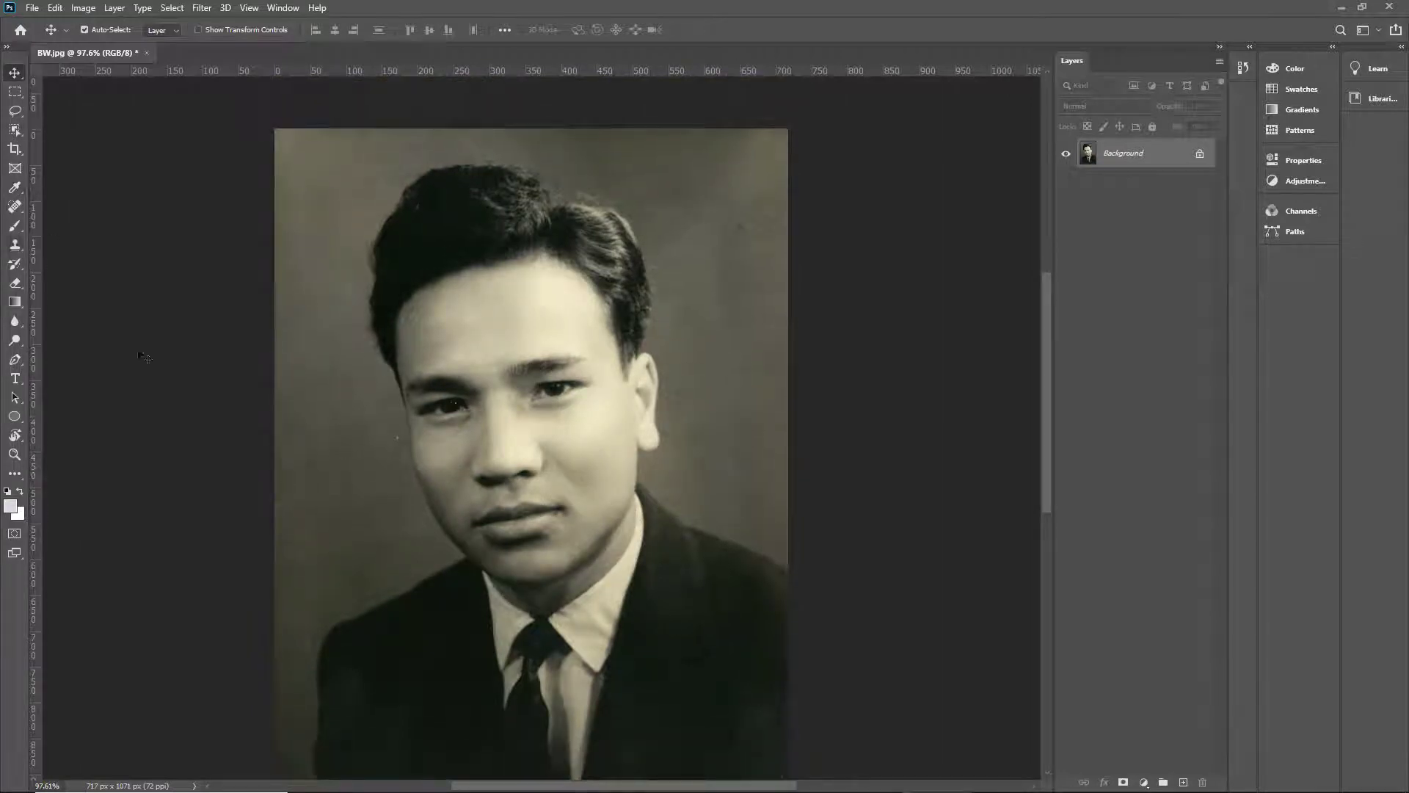
scroll(749, 513, "up", 2)
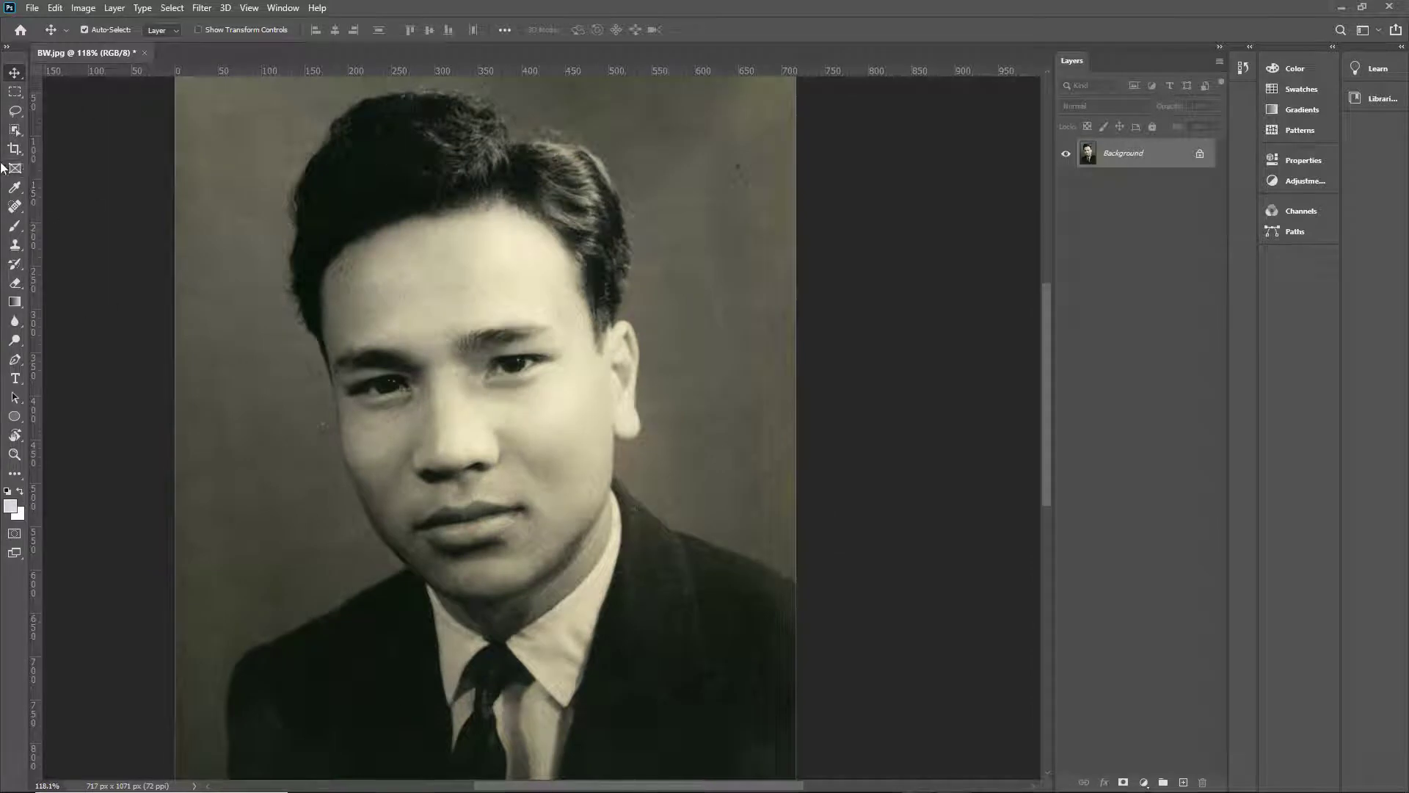
left_click(14, 91)
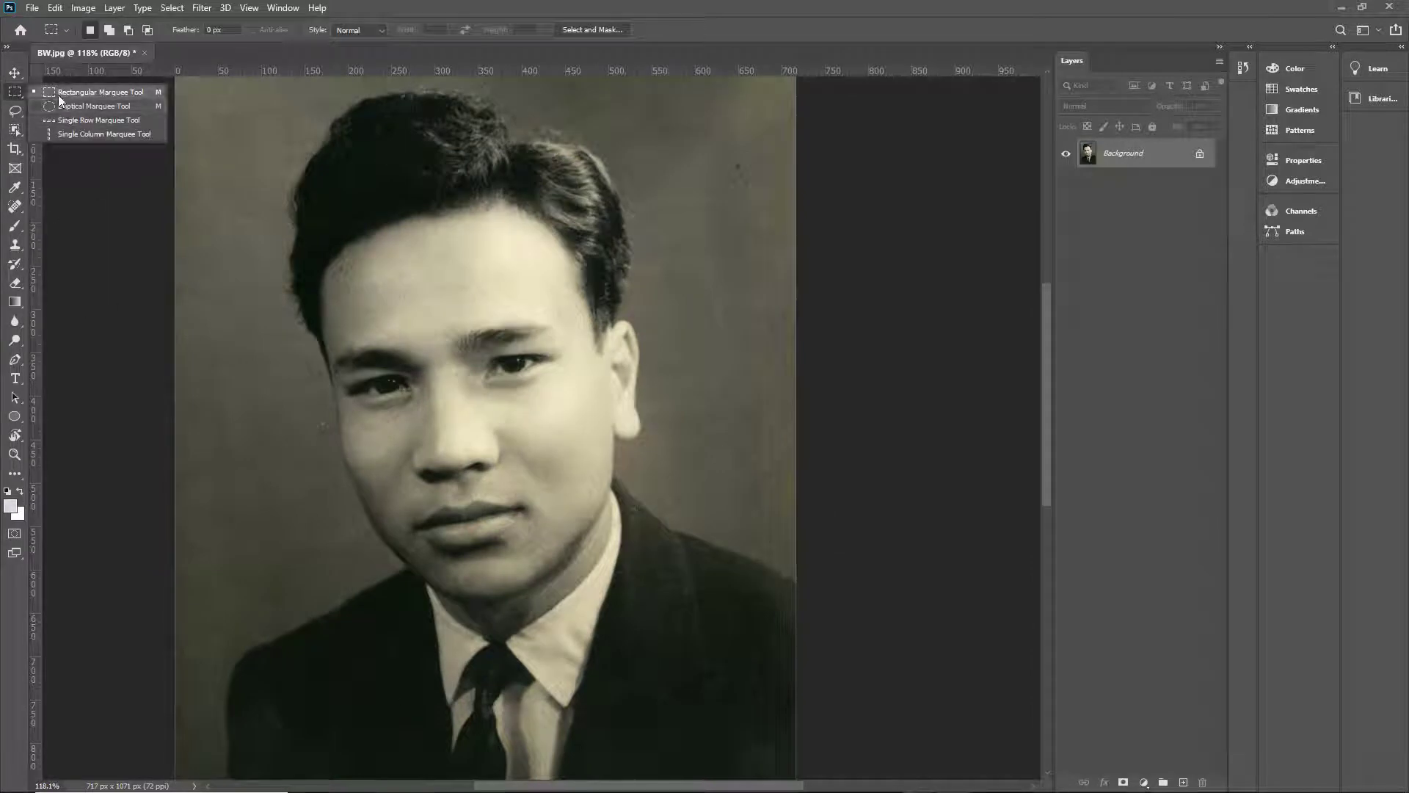
left_click(16, 113)
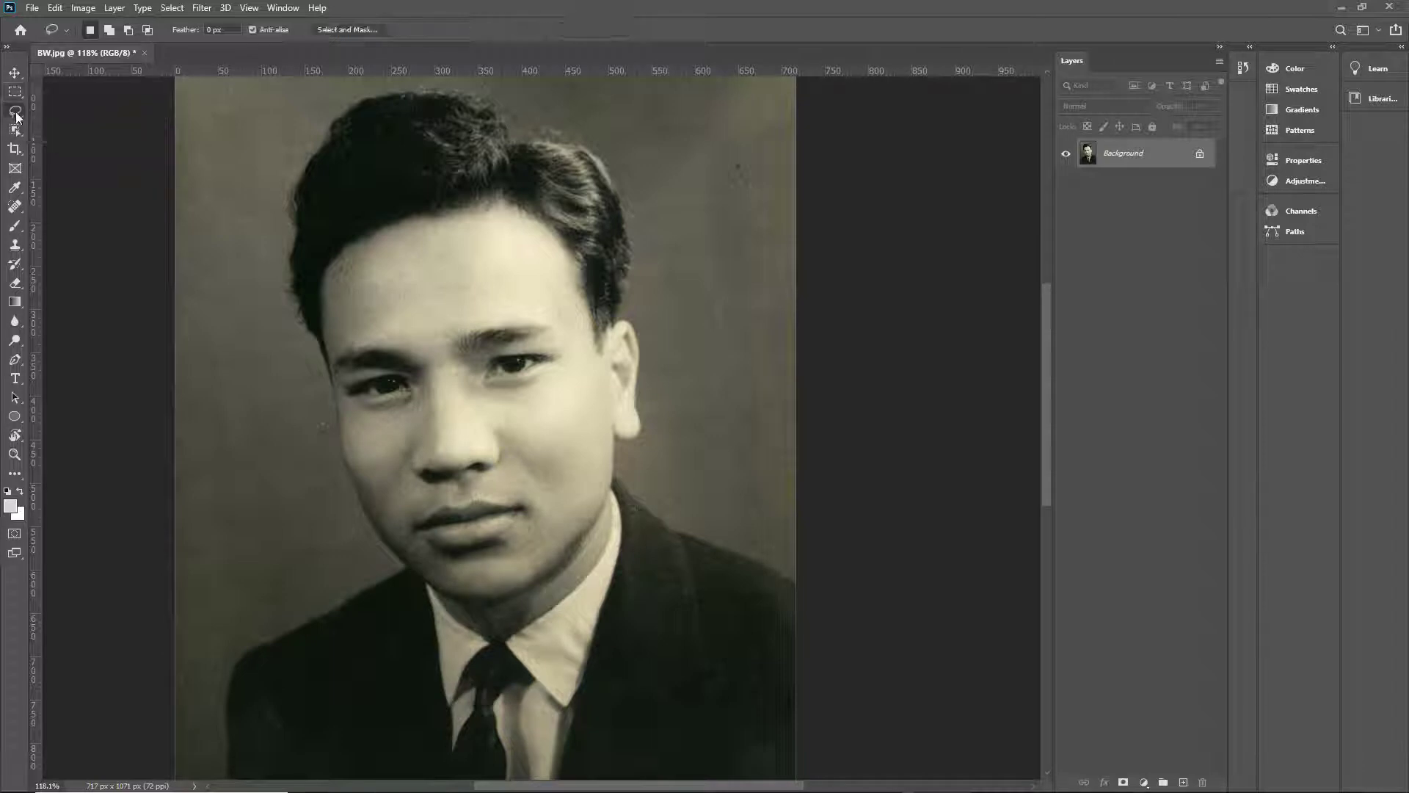
left_click(16, 112)
left_click(59, 114)
mouse_move(374, 558)
left_mouse_down()
mouse_move(301, 363)
mouse_move(342, 239)
mouse_move(418, 192)
mouse_move(588, 209)
left_mouse_up()
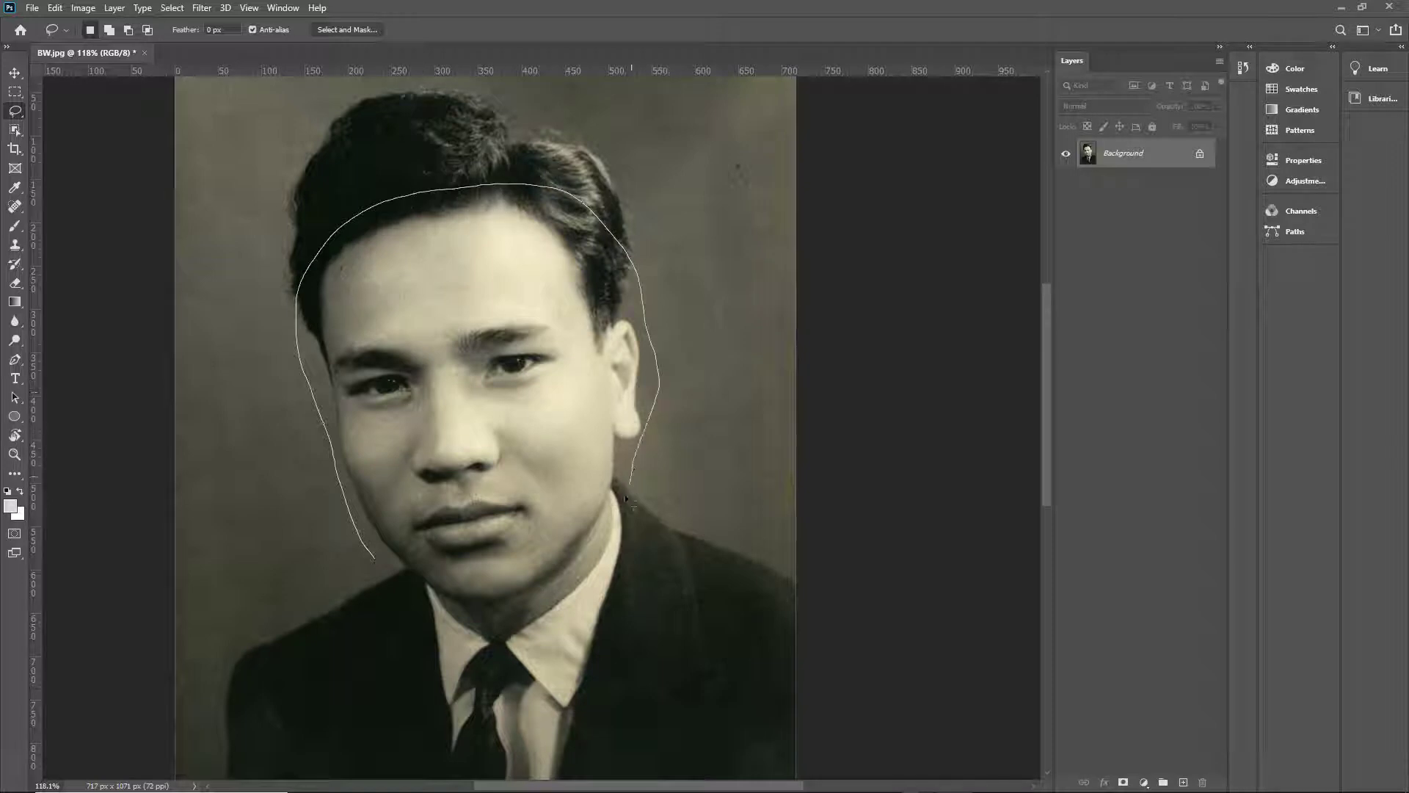
mouse_move(629, 591)
left_mouse_down()
mouse_move(586, 632)
mouse_move(512, 660)
mouse_move(432, 648)
mouse_move(395, 575)
mouse_move(361, 552)
left_mouse_up()
scroll(618, 345, "down", 1)
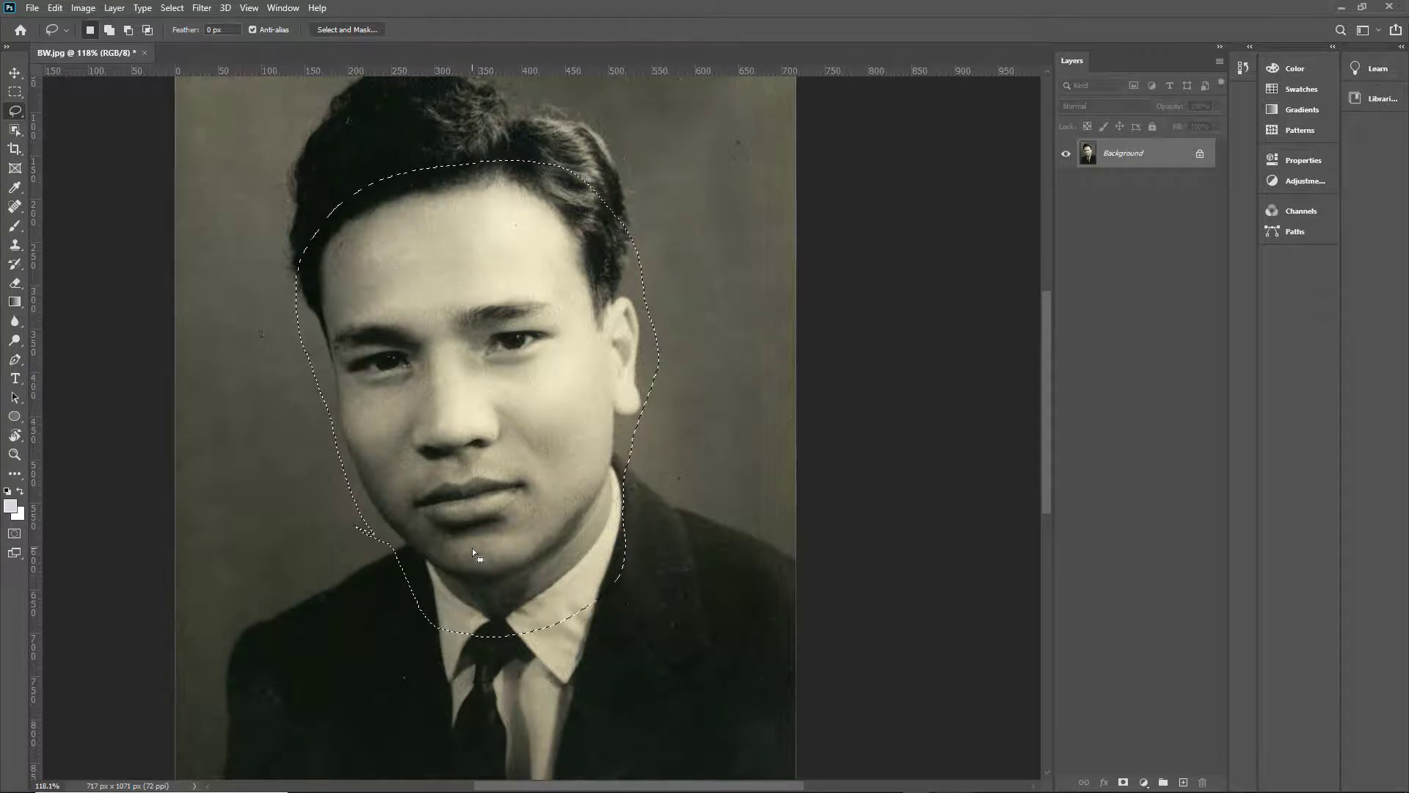
- Copy the selected face area to a new layer and check the cutout by briefly hiding the background layer
right_click(509, 287)
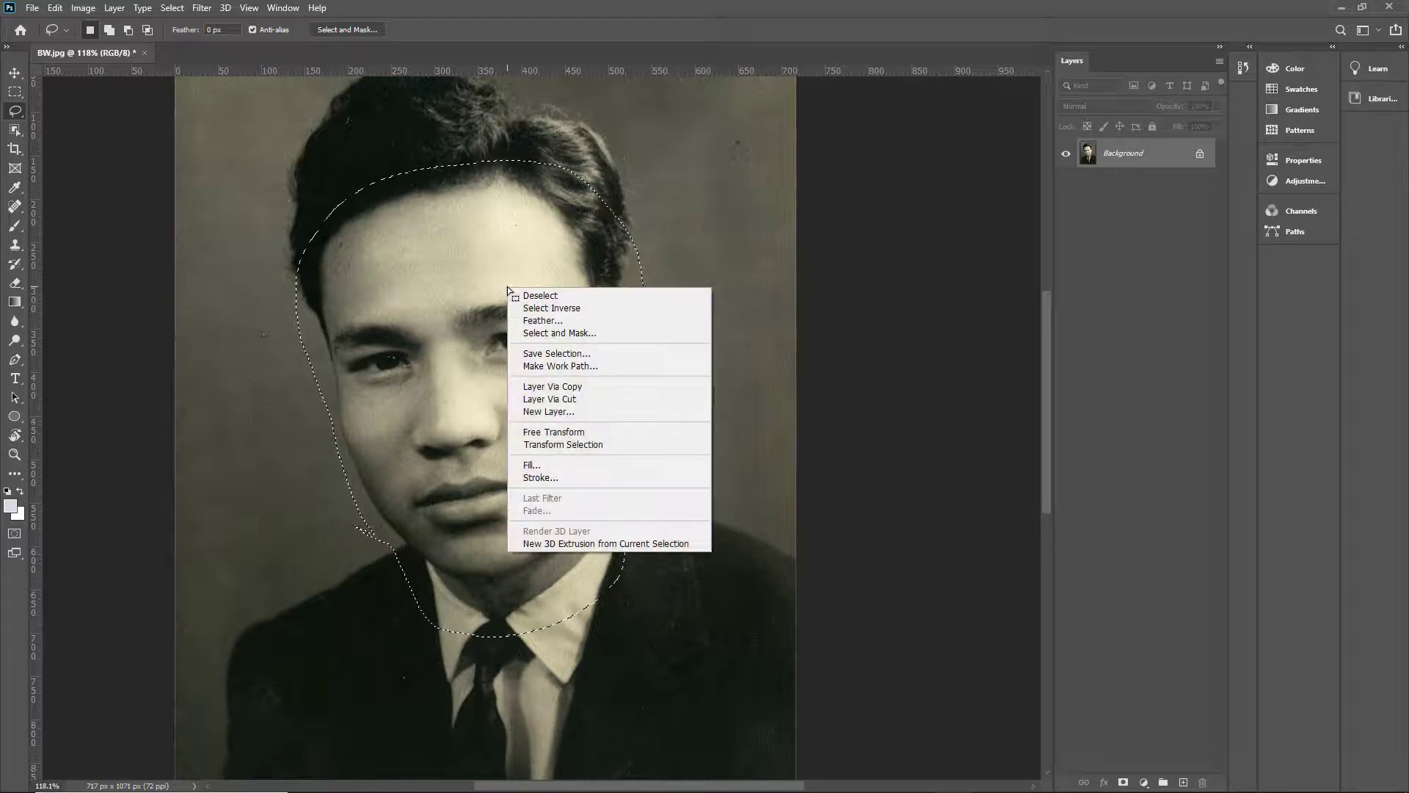
left_click(576, 387)
left_click(1066, 192)
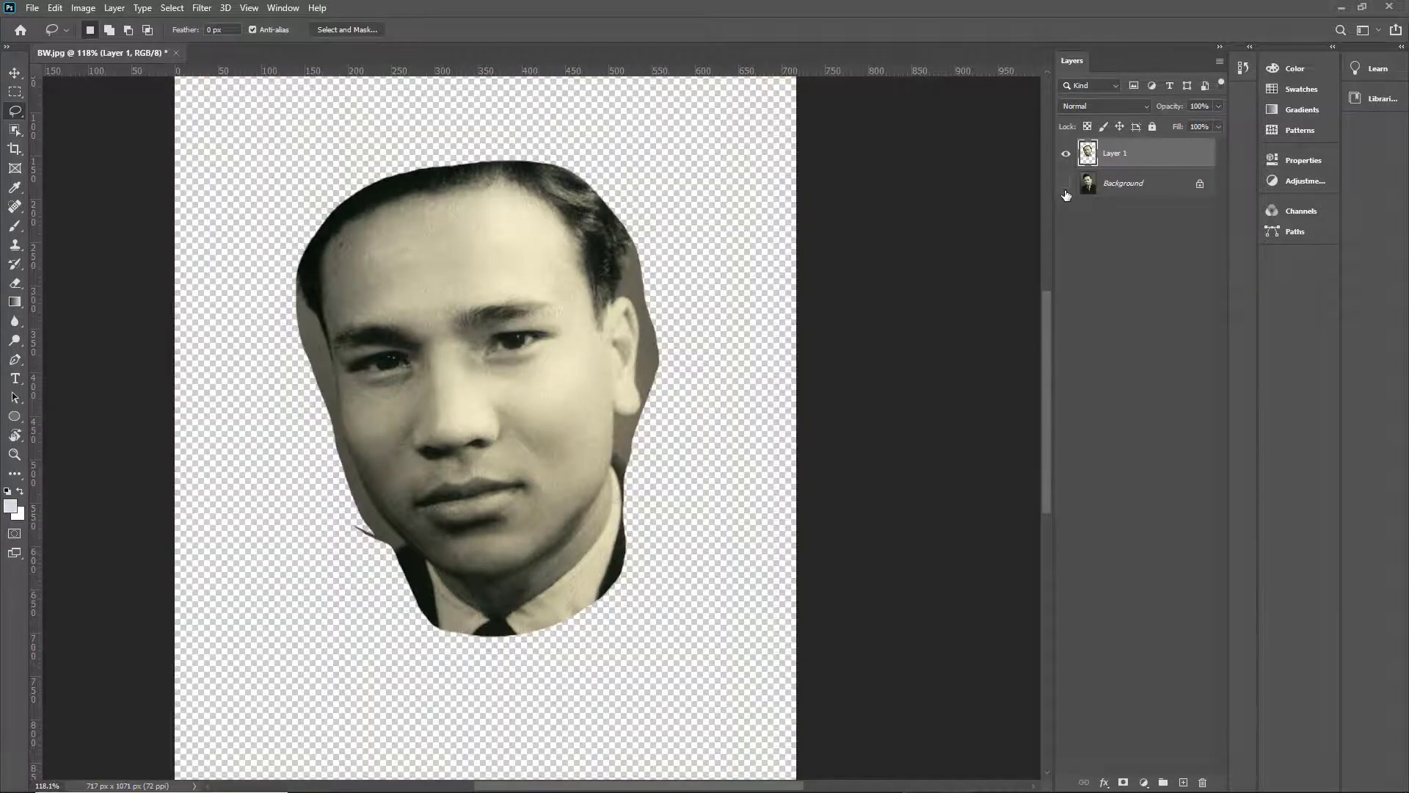
left_click(1066, 193)
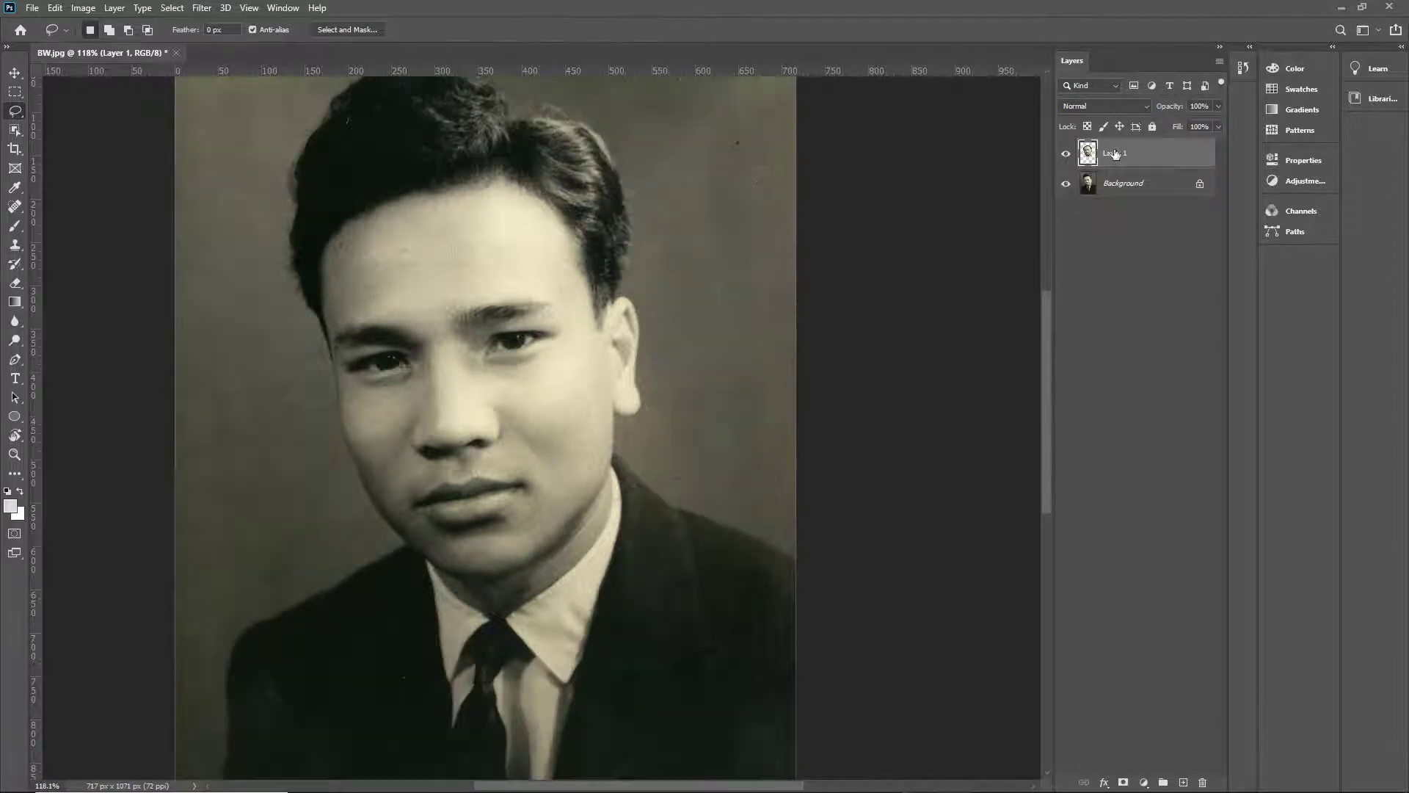
- Colorize the face layer in a skin tone using Hue/Saturation with hue 29 and saturation 32
left_click(84, 8)
mouse_move(124, 47)
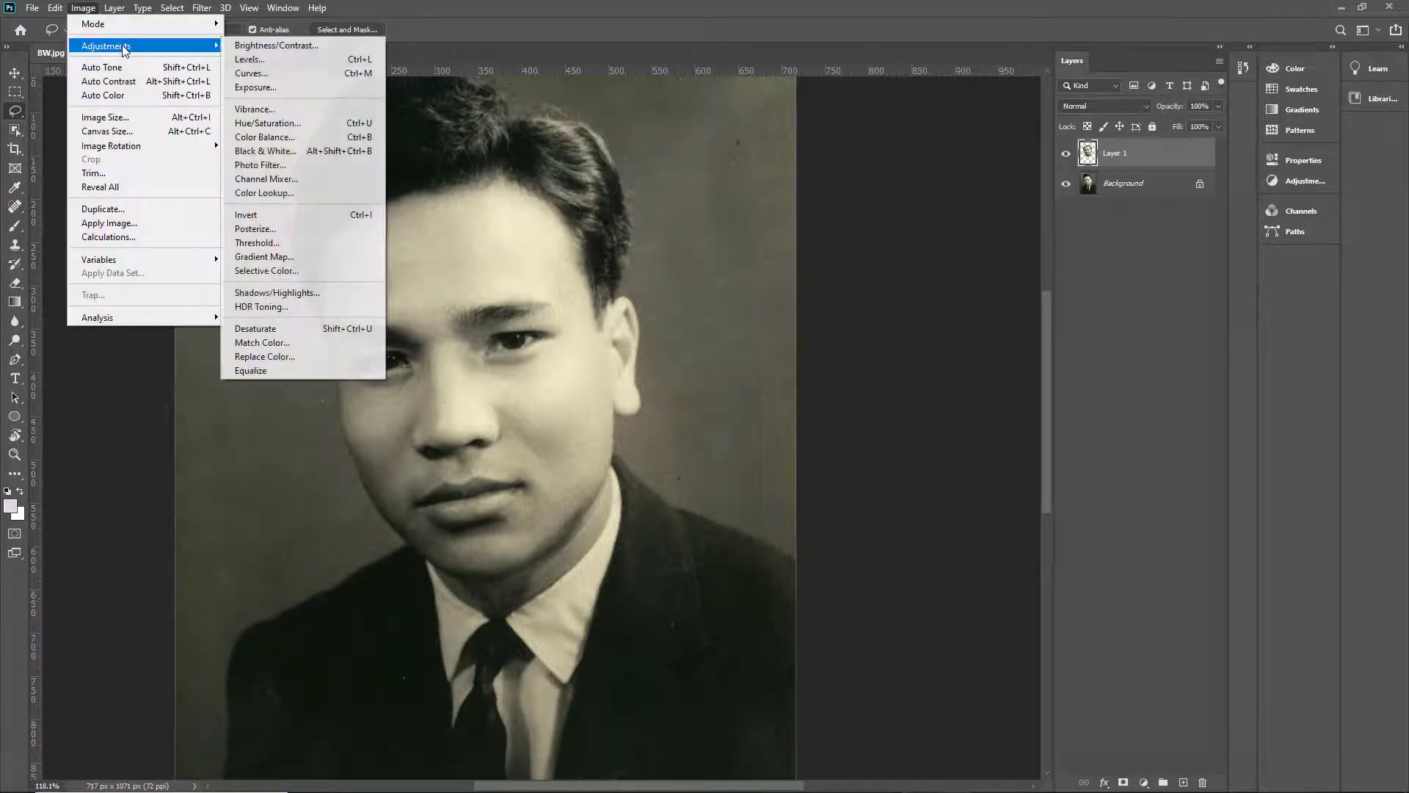
left_click(306, 129)
left_click(1039, 426)
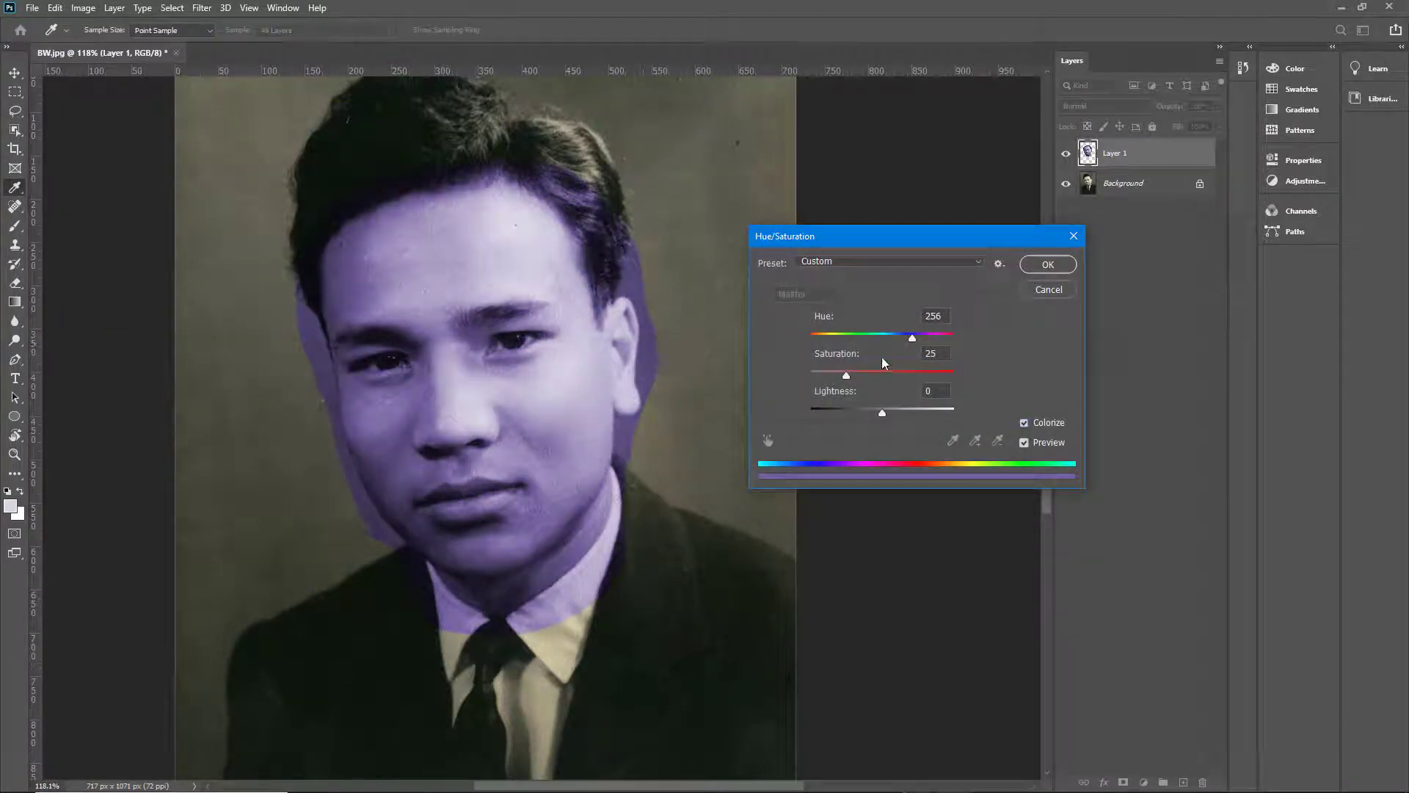
left_click_drag(913, 339, 859, 378)
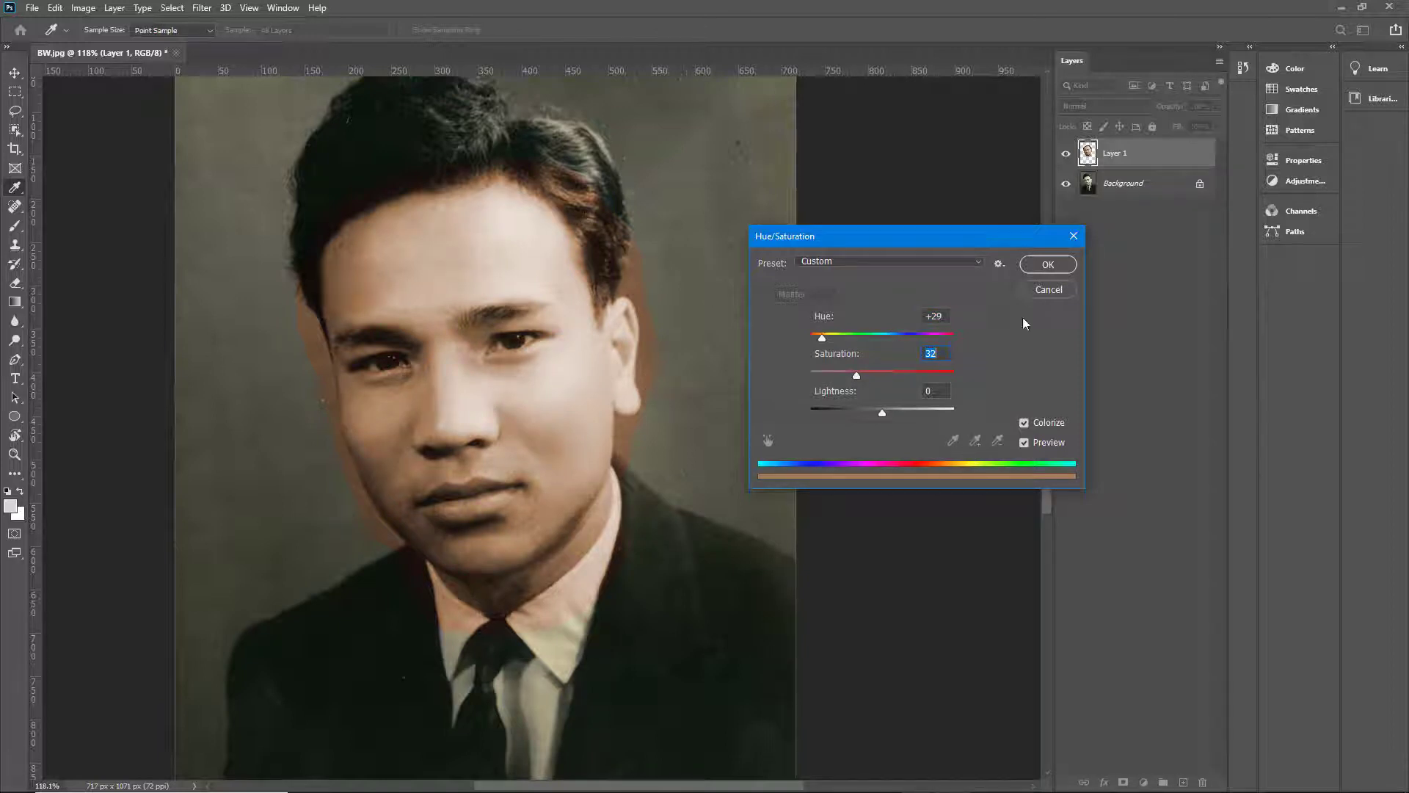
left_click(1049, 265)
key("l")
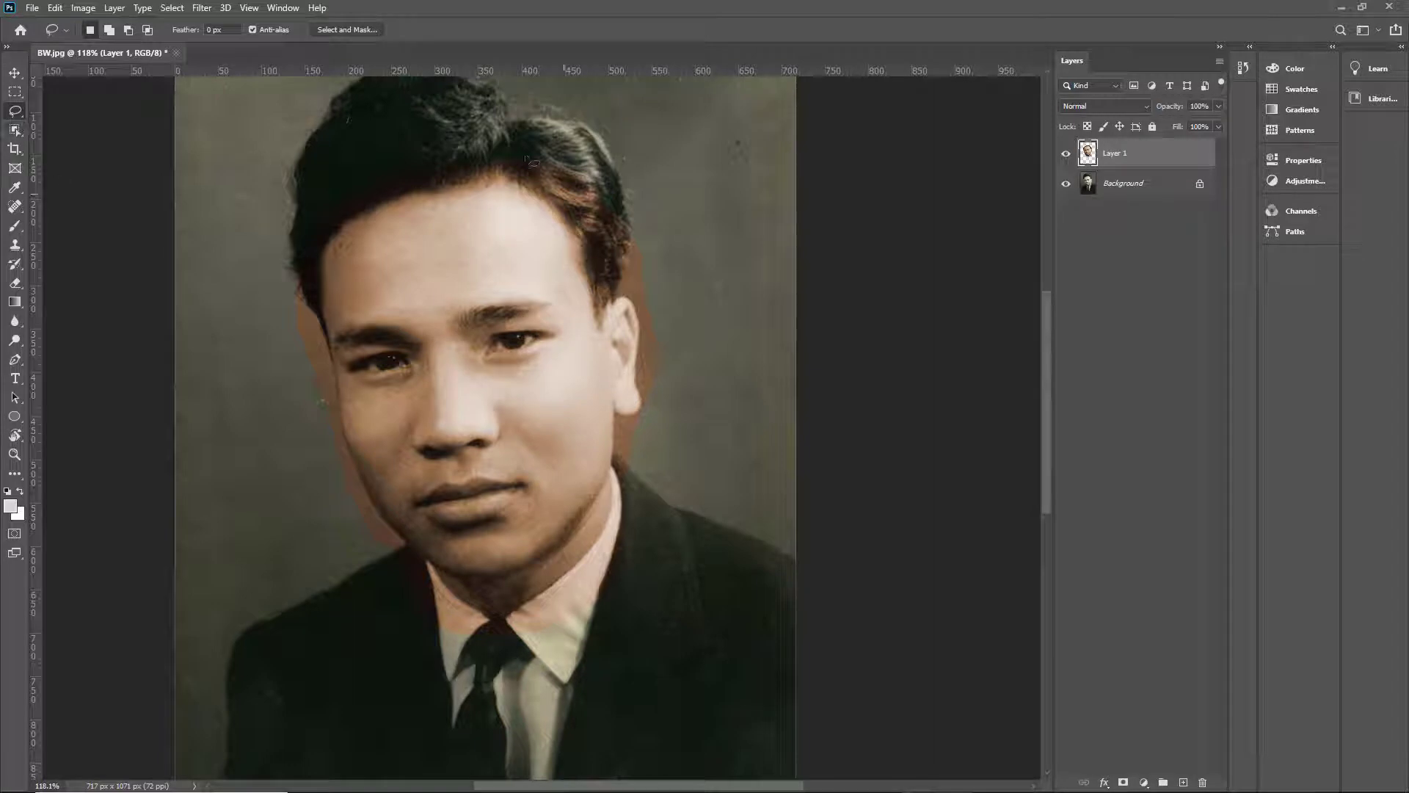
- Erase the skin tint from the hair and the background beside the ear using an enlarged Eraser on the face layer
left_click(15, 283)
scroll(565, 199, "up", 1)
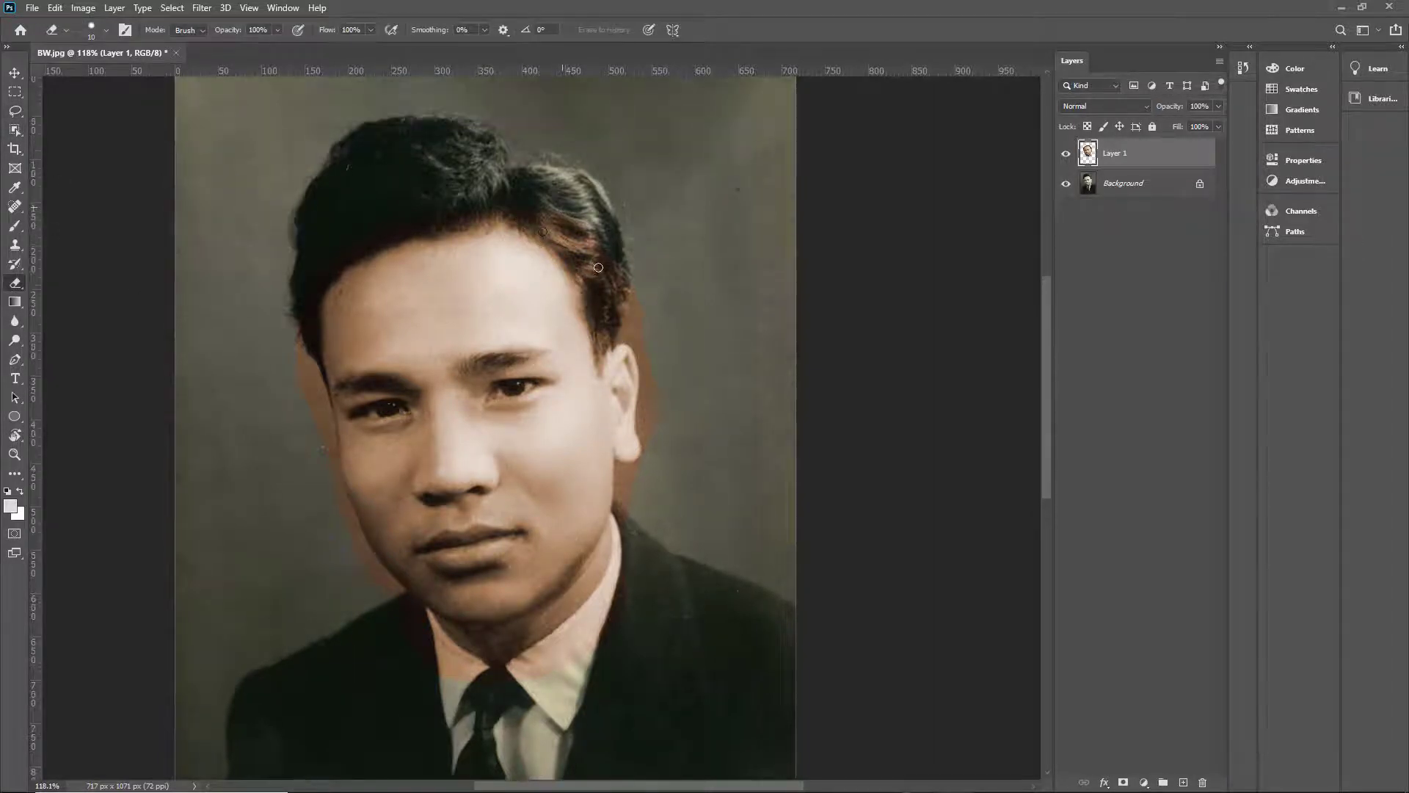
key("bracketright")
key("bracketright")
key("bracketright")
mouse_move(576, 226)
left_mouse_down()
mouse_move(523, 208)
mouse_move(590, 256)
mouse_move(609, 312)
mouse_move(623, 270)
mouse_move(654, 324)
mouse_move(624, 326)
mouse_move(646, 337)
mouse_move(655, 413)
left_mouse_up()
mouse_move(664, 484)
left_mouse_down()
mouse_move(653, 416)
mouse_move(665, 434)
mouse_move(636, 485)
left_mouse_up()
- Clean up the leftover tint below the earlobe and along the jaw and neck edge with a smaller eraser
key("bracketleft")
key("bracketleft")
key("bracketleft")
scroll(650, 482, "left", 2)
scroll(673, 484, "up", 8)
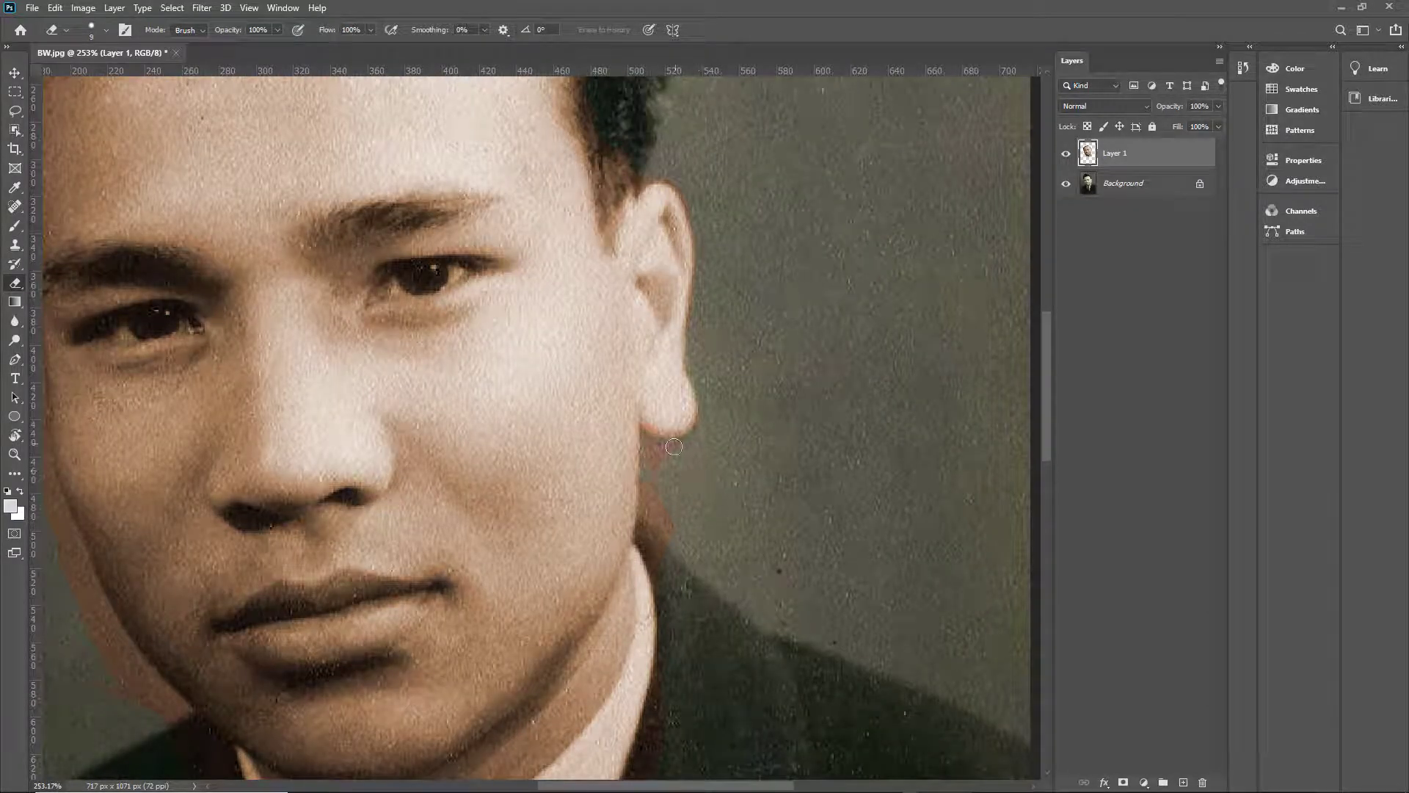
mouse_move(651, 512)
left_mouse_down()
mouse_move(663, 561)
mouse_move(644, 536)
mouse_move(649, 457)
left_mouse_up()
- Erase the skin tint from the jacket and shirt collar on the ear side of the neck with a larger eraser
scroll(649, 444, "down", 5)
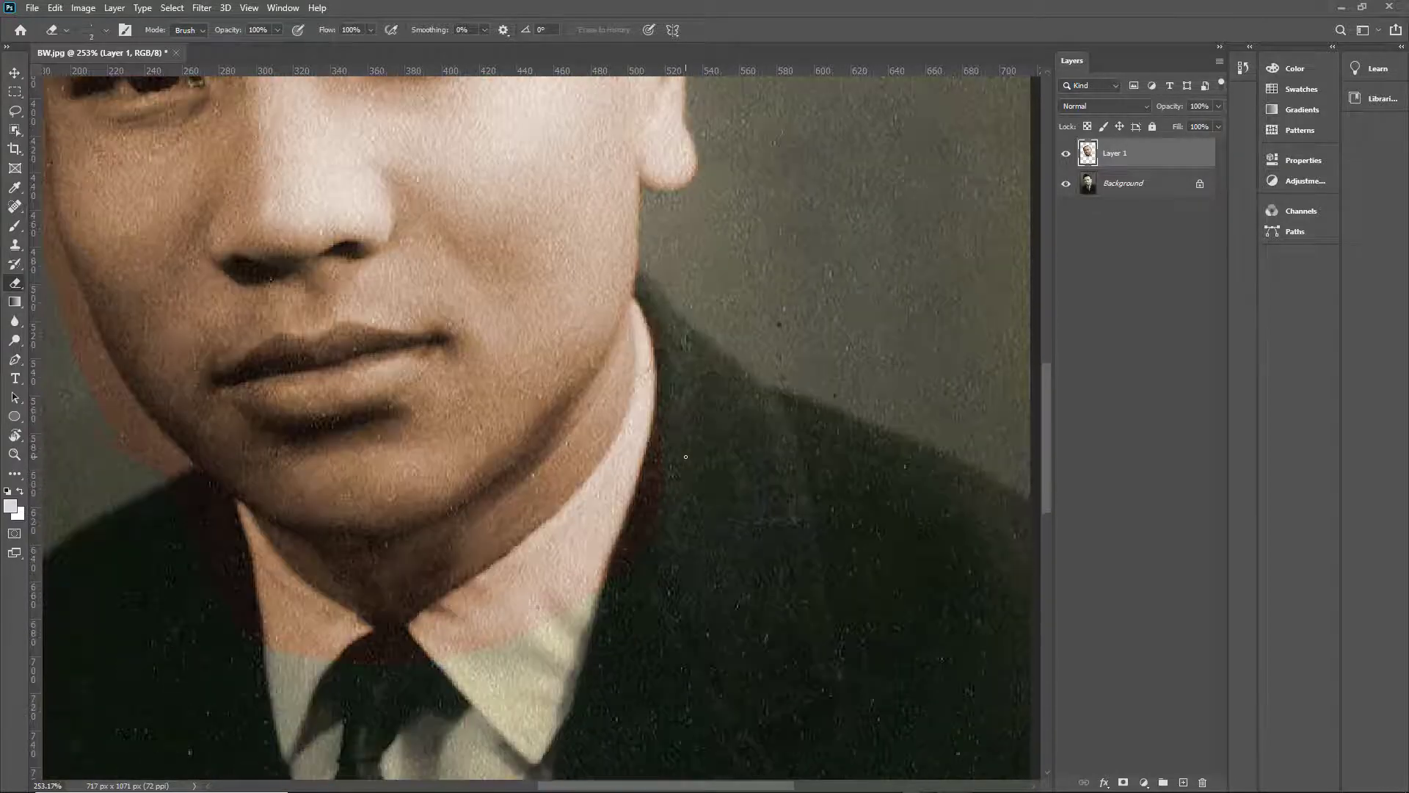
key("bracketright")
key("bracketright")
key("bracketright")
key("bracketright")
key("bracketright")
key("bracketright")
mouse_move(671, 307)
left_mouse_down()
mouse_move(679, 375)
mouse_move(607, 557)
mouse_move(465, 621)
mouse_move(617, 514)
mouse_move(645, 480)
mouse_move(626, 474)
left_mouse_up()
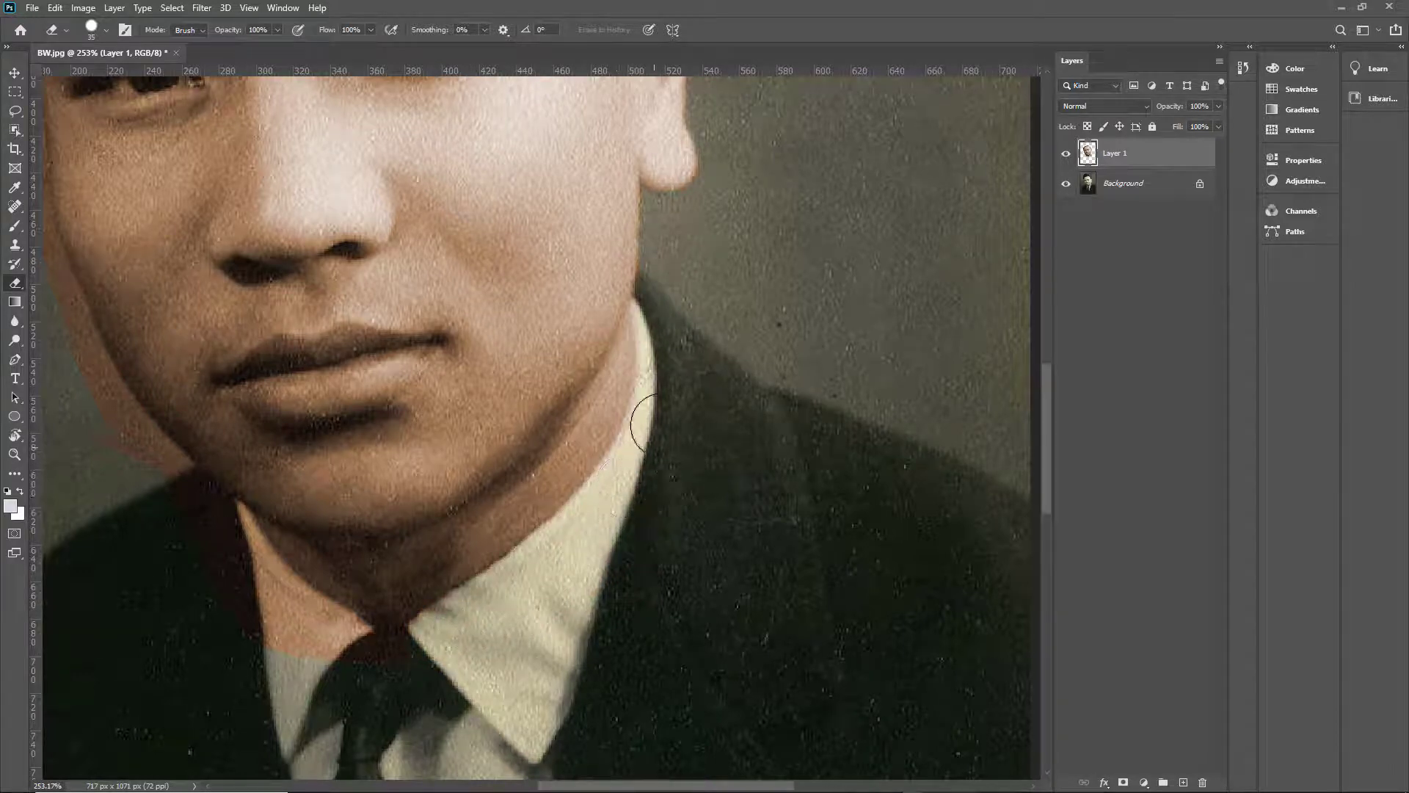
- Erase the skin tint from the tie and from the collar and jacket on the other side of the neck
scroll(611, 512, "down", 2)
mouse_move(330, 587)
left_mouse_down()
mouse_move(280, 576)
mouse_move(320, 550)
mouse_move(279, 523)
mouse_move(247, 442)
mouse_move(245, 473)
mouse_move(277, 535)
mouse_move(255, 468)
left_mouse_up()
right_click(236, 571)
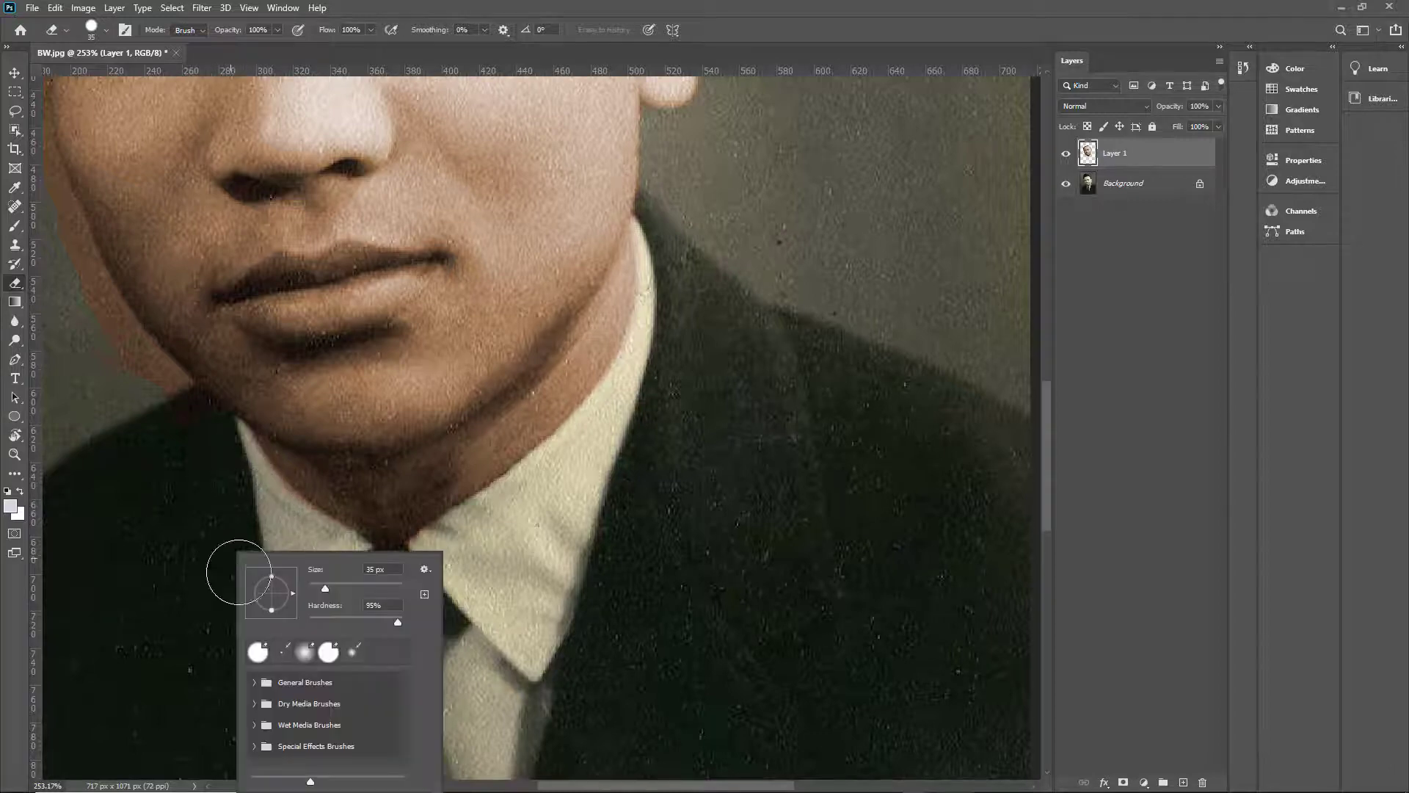
key("Return")
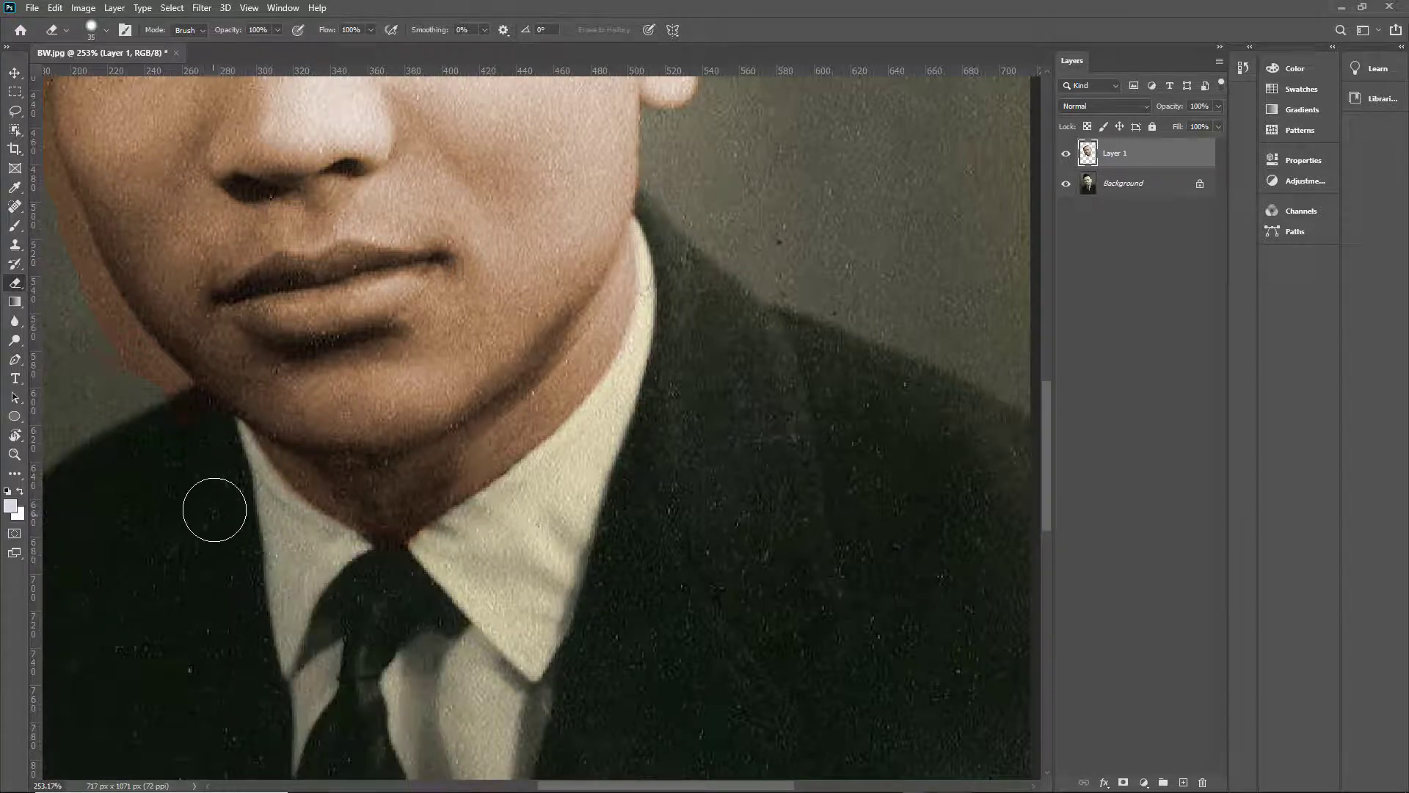
mouse_move(267, 516)
left_mouse_down()
mouse_move(245, 494)
mouse_move(322, 556)
left_mouse_up()
scroll(246, 562, "down", 4)
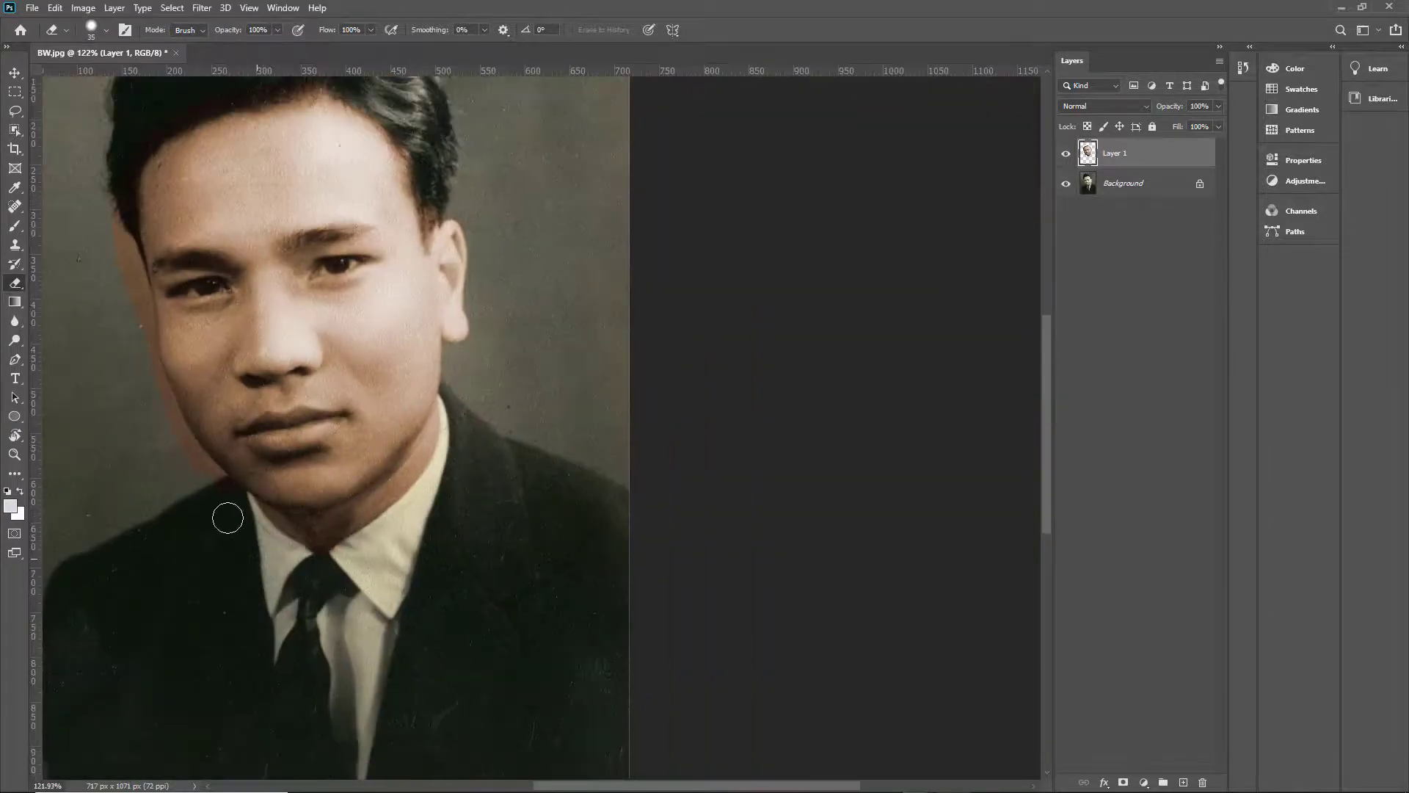
- Erase the skin tint from the hair above the ear and from the hair edge and background beside the opposite temple and cheek
scroll(112, 259, "up", 3)
mouse_move(701, 131)
left_mouse_down()
mouse_move(690, 172)
mouse_move(676, 139)
left_mouse_up()
scroll(675, 150, "up", 2)
scroll(676, 150, "up", 3)
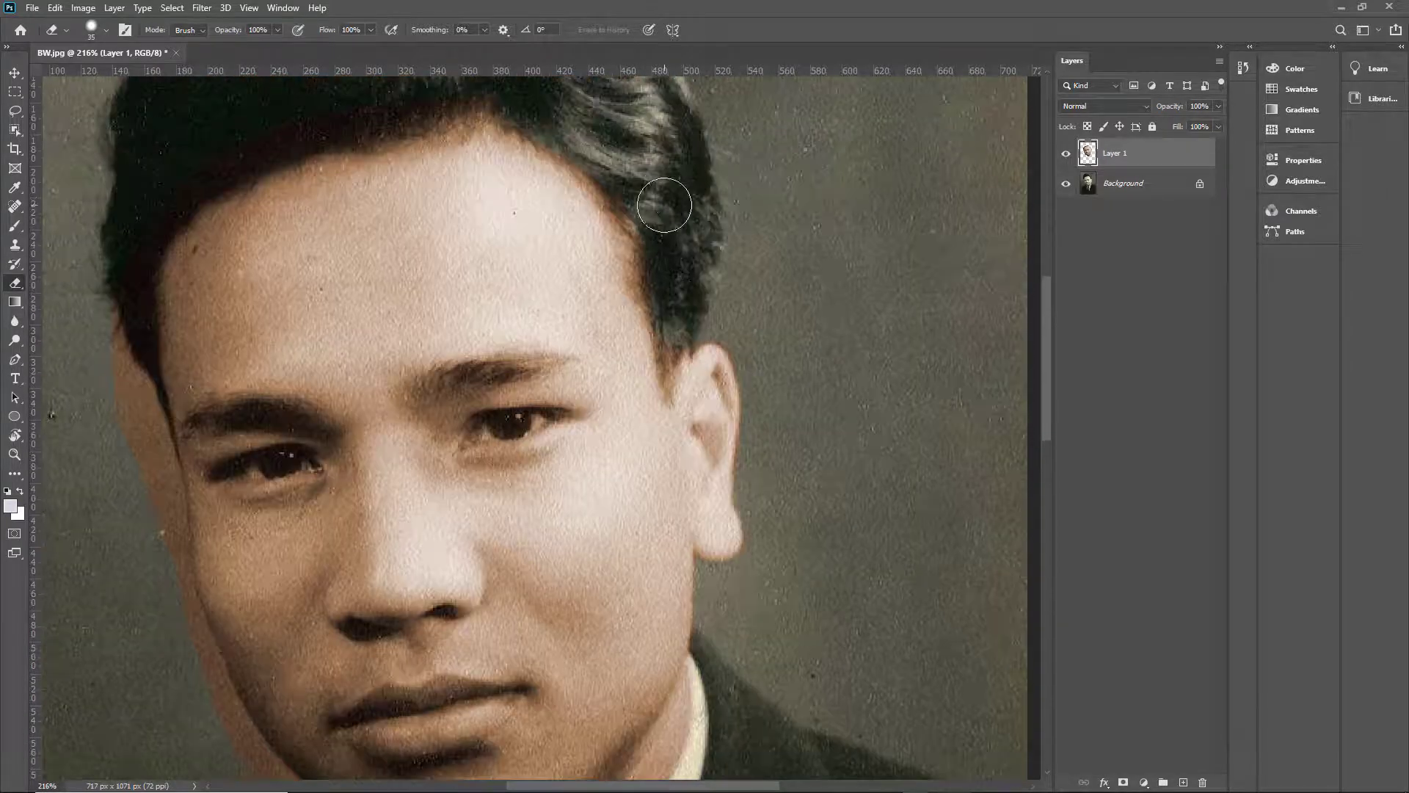
mouse_move(663, 208)
left_mouse_down()
mouse_move(659, 280)
mouse_move(639, 199)
mouse_move(506, 104)
mouse_move(293, 114)
mouse_move(329, 135)
mouse_move(264, 120)
mouse_move(181, 149)
mouse_move(221, 131)
mouse_move(323, 114)
mouse_move(170, 186)
mouse_move(134, 226)
mouse_move(187, 184)
mouse_move(140, 238)
mouse_move(118, 299)
mouse_move(124, 348)
mouse_move(128, 272)
mouse_move(135, 426)
left_mouse_up()
scroll(132, 411, "down", 2)
mouse_move(120, 334)
left_mouse_down()
mouse_move(144, 359)
mouse_move(157, 444)
mouse_move(146, 351)
mouse_move(160, 475)
mouse_move(160, 410)
mouse_move(154, 399)
mouse_move(147, 504)
left_mouse_up()
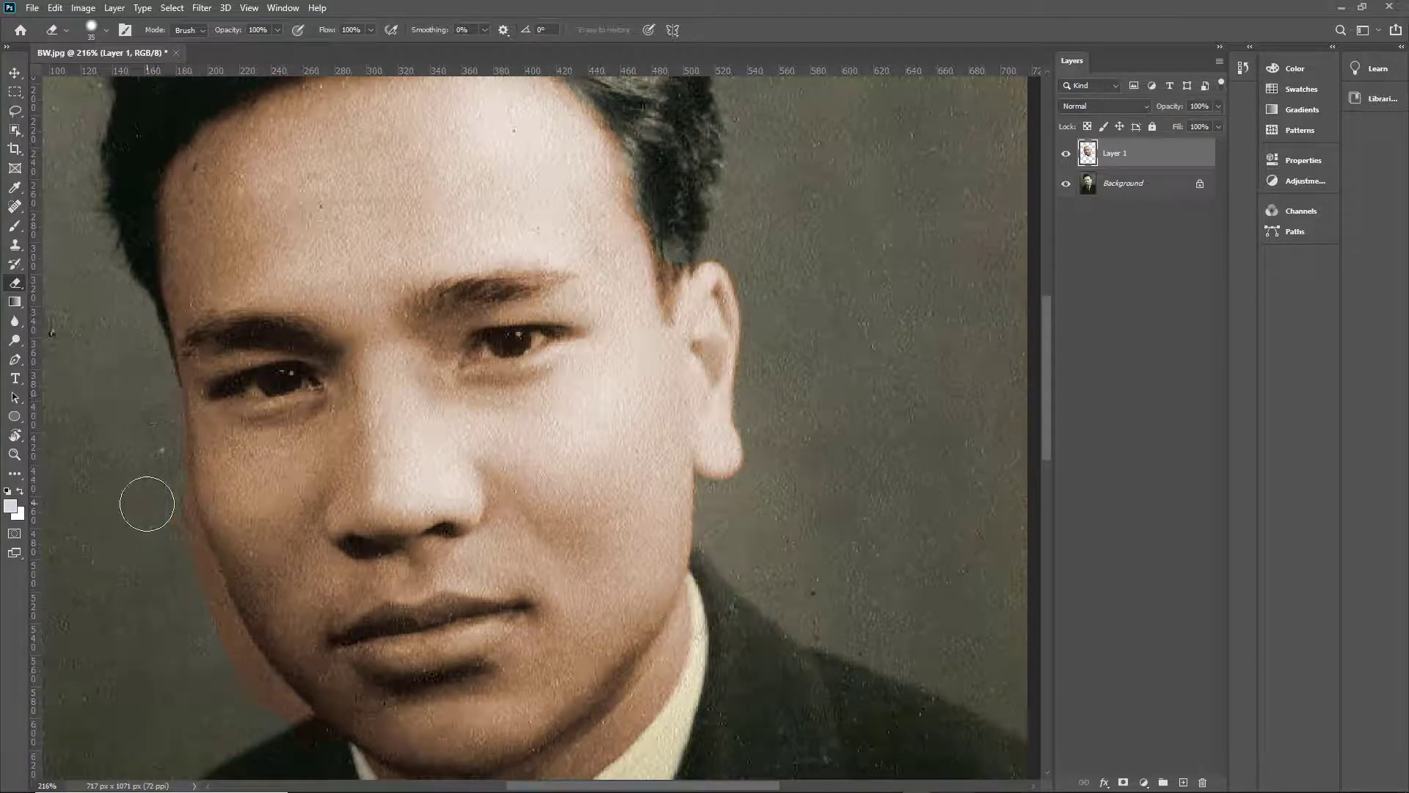
- Erase the leftover skin tint from the background along the lower cheek and jaw on the side away from the ear
key("alt")
scroll(163, 547, "up", 2)
scroll(214, 673, "down", 1)
scroll(224, 653, "down", 2)
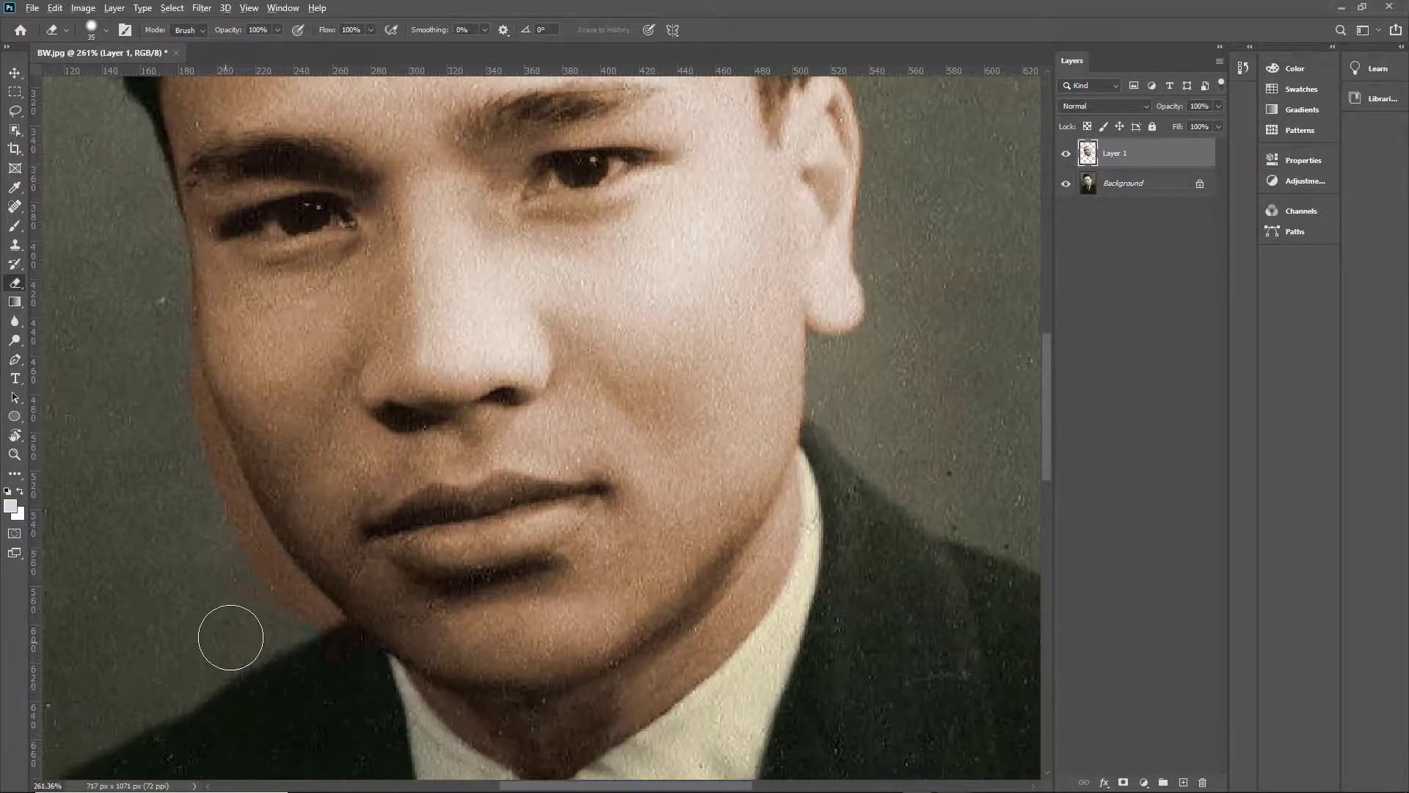
key("alt")
scroll(371, 670, "up", 3)
mouse_move(374, 645)
left_mouse_down()
mouse_move(265, 529)
mouse_move(292, 492)
mouse_move(282, 574)
mouse_move(284, 532)
mouse_move(193, 395)
mouse_move(154, 256)
left_mouse_up()
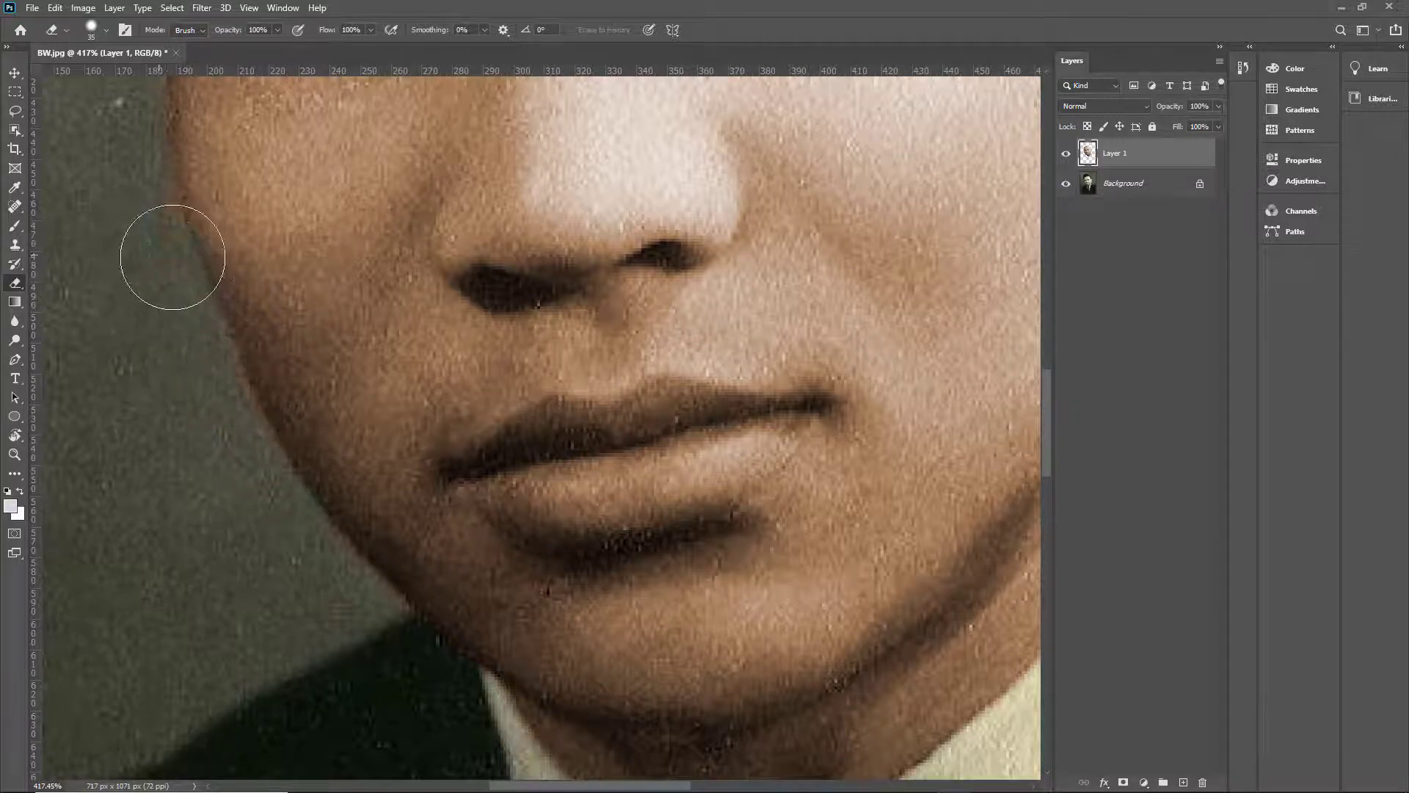
scroll(183, 252, "up", 3)
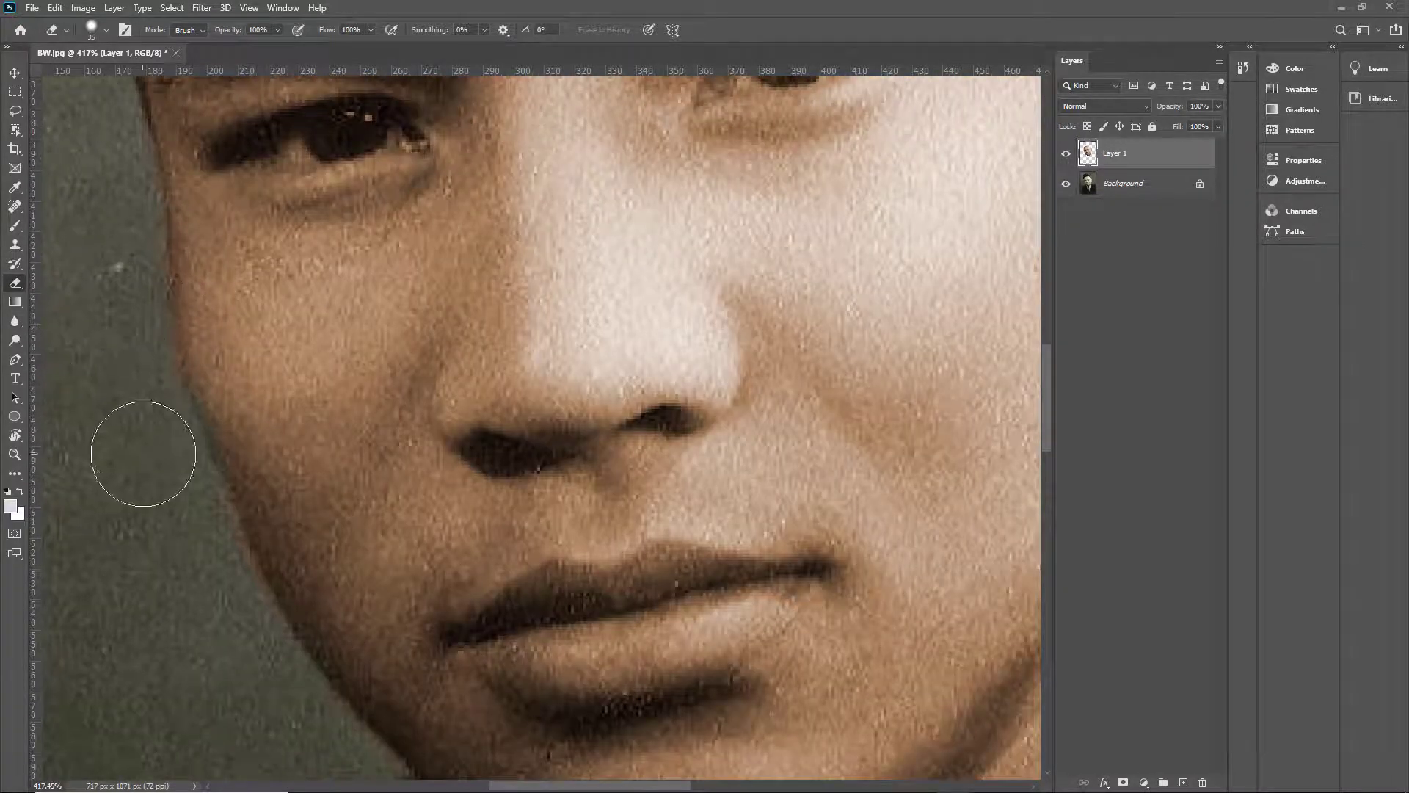
scroll(148, 419, "down", 1)
scroll(193, 453, "down", 8)
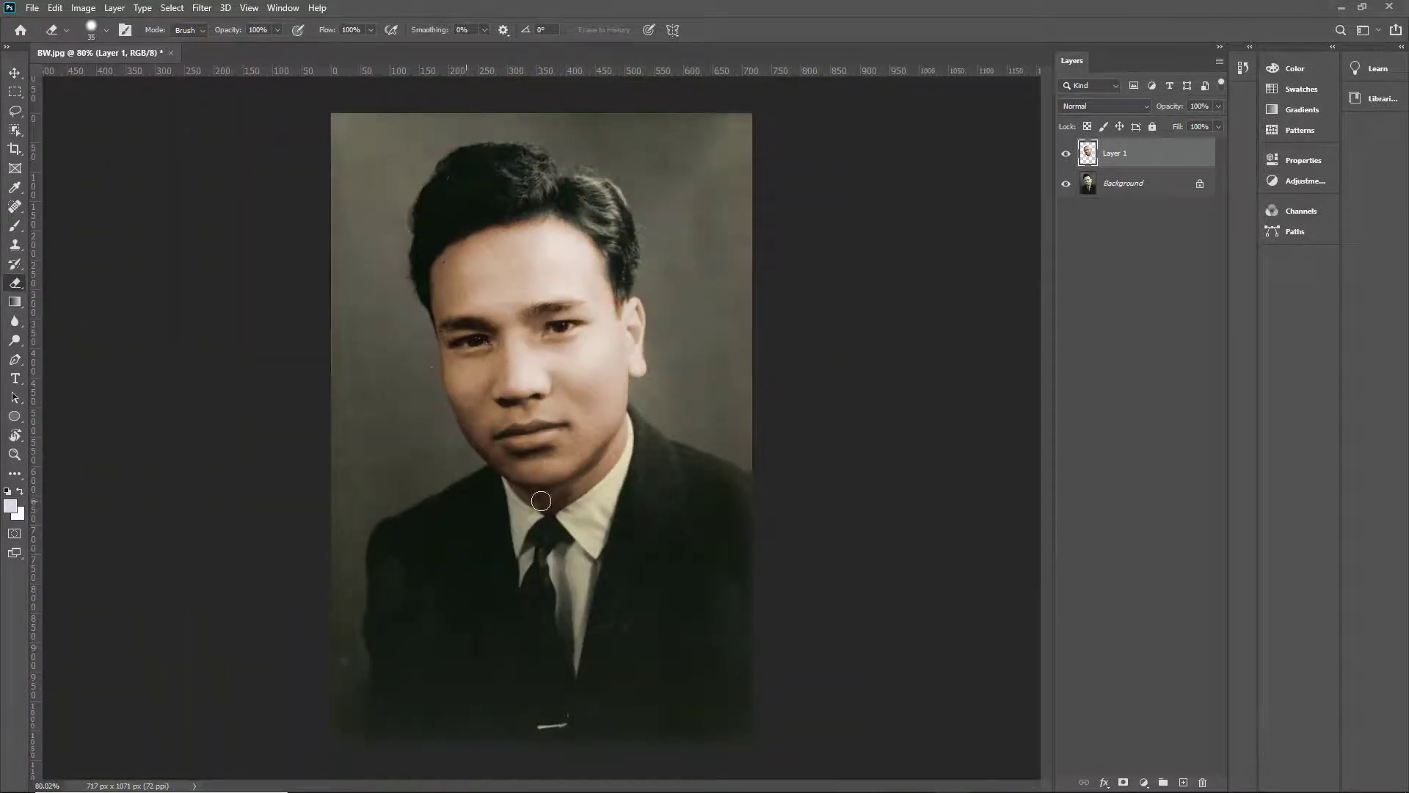
- Erase the skin tint from the eye nearer the visible ear using an Eraser reduced to size 10
scroll(717, 321, "up", 5)
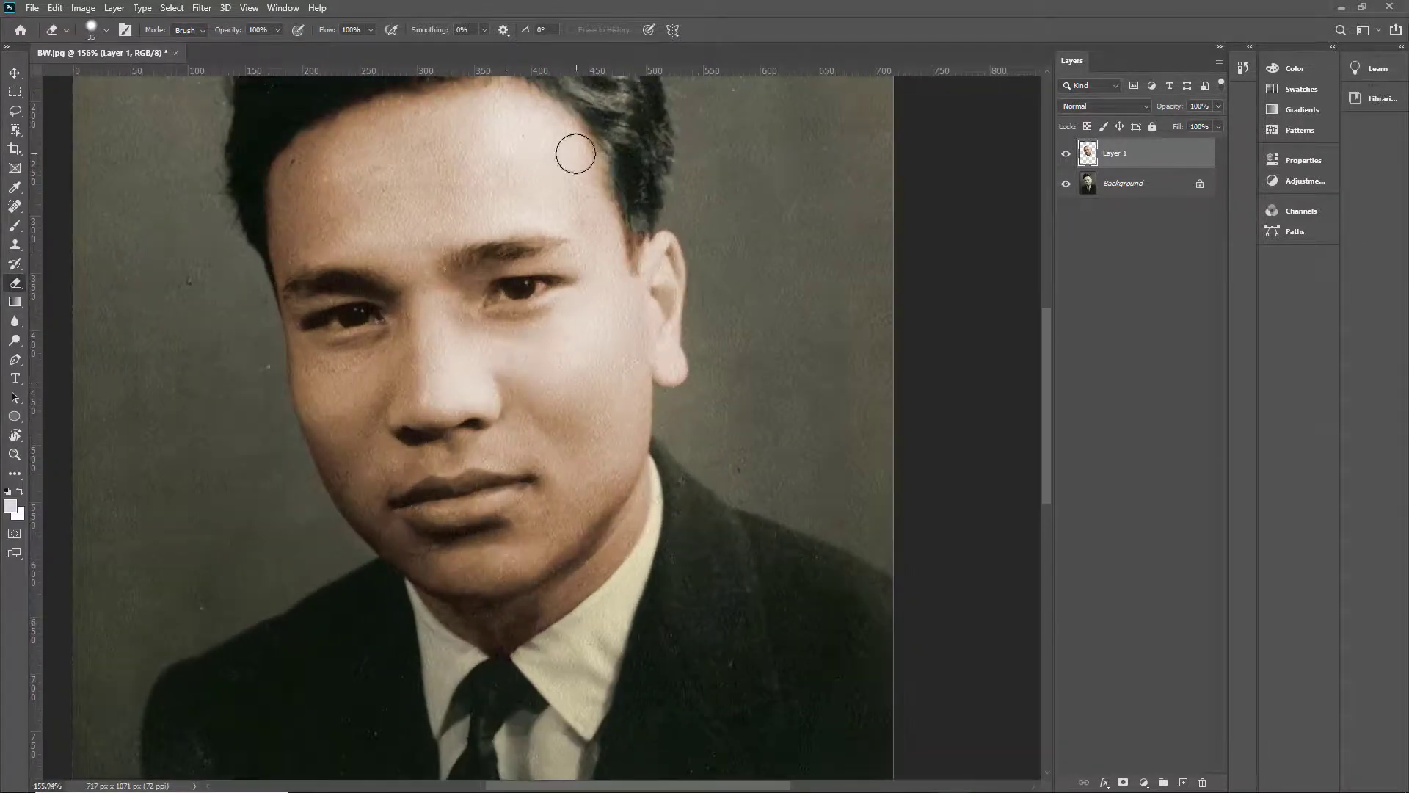
scroll(571, 270, "up", 4)
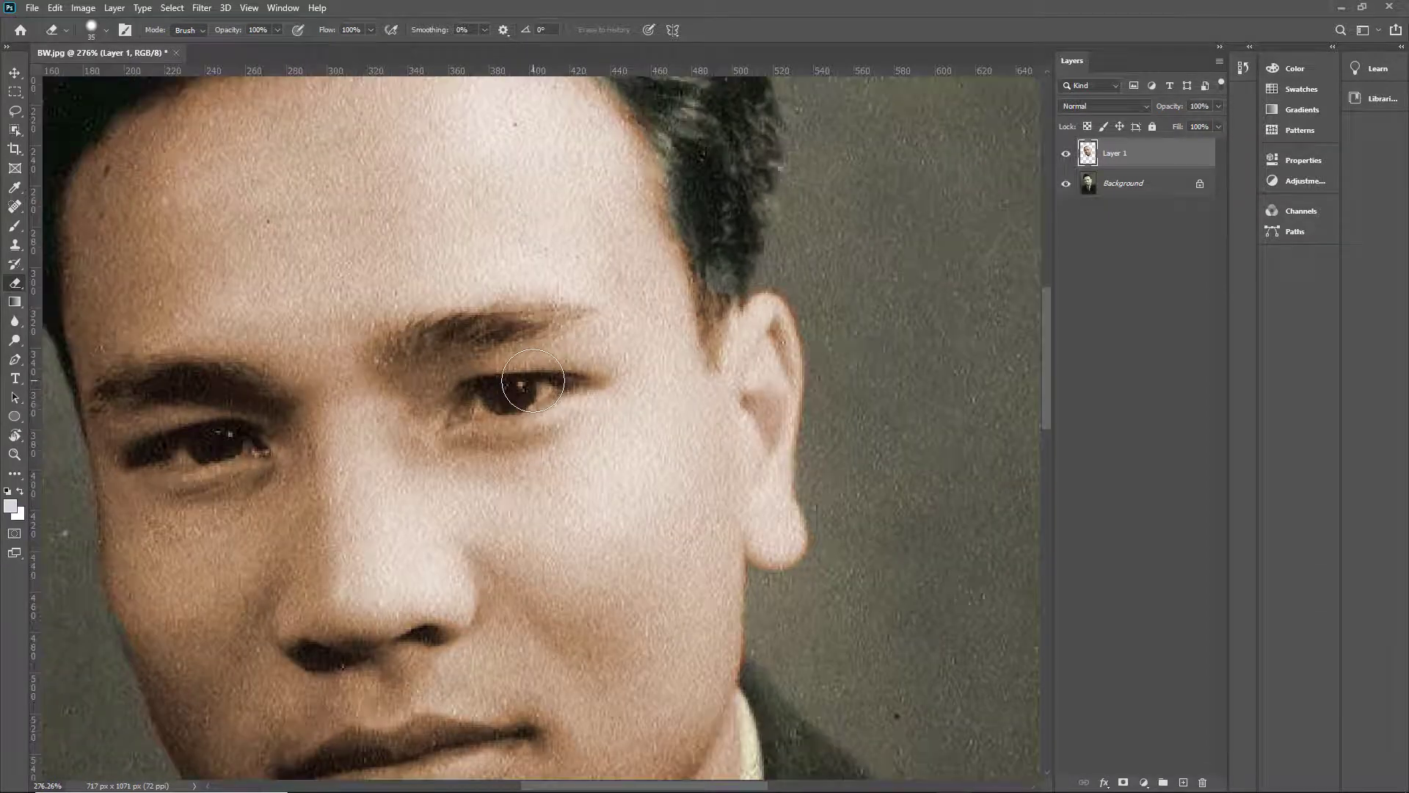
key("p")
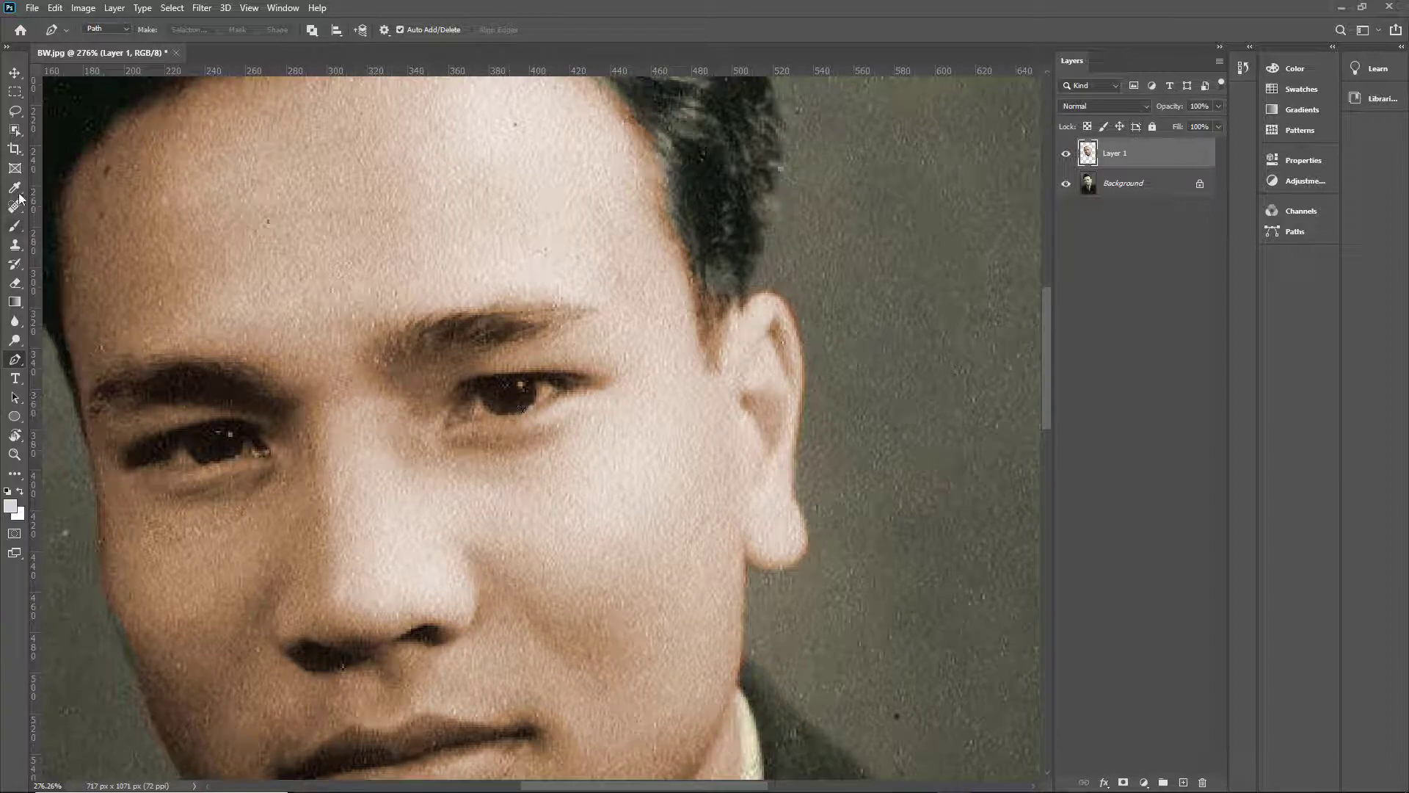
left_click(15, 283)
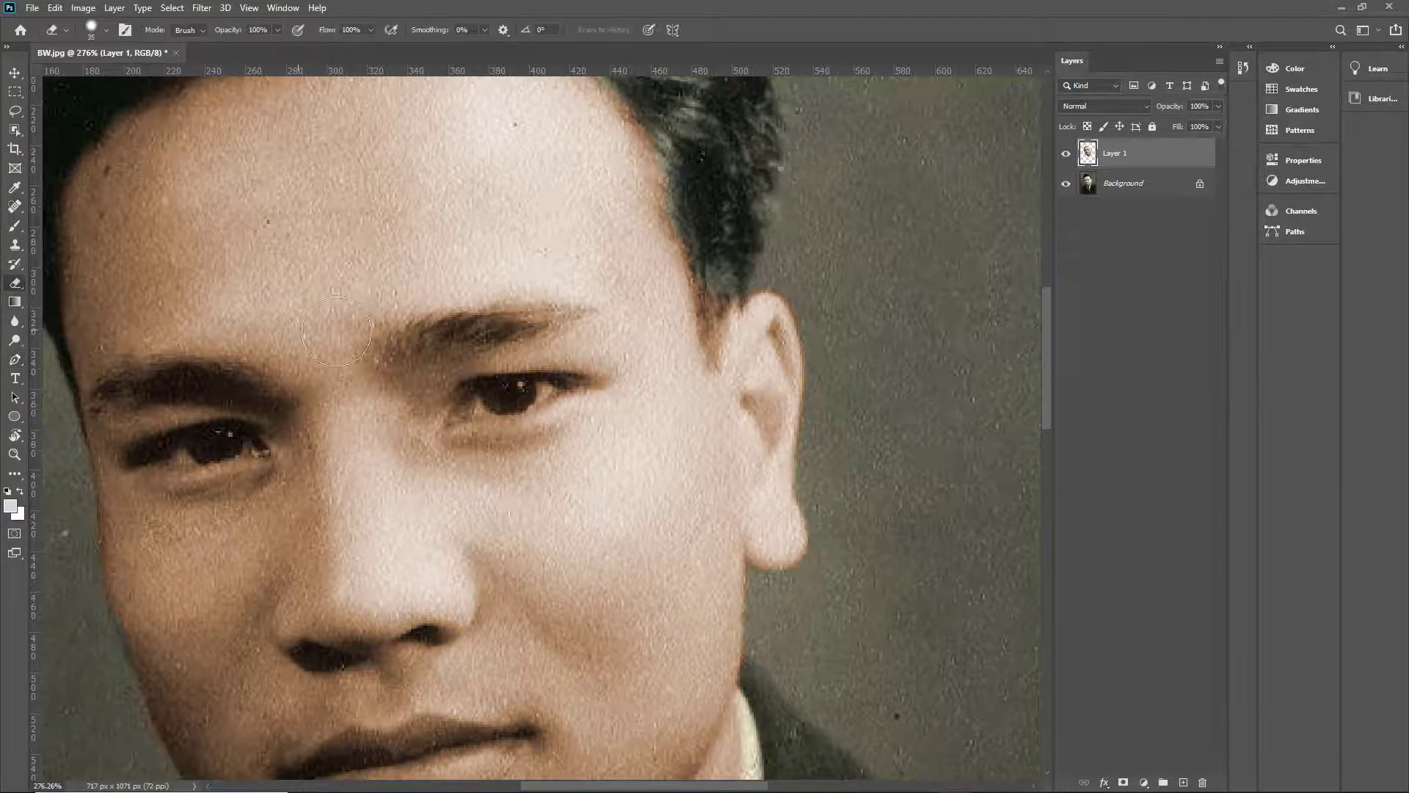
key("bracketleft")
key("bracketleft")
scroll(538, 395, "down", 2)
scroll(566, 367, "up", 6)
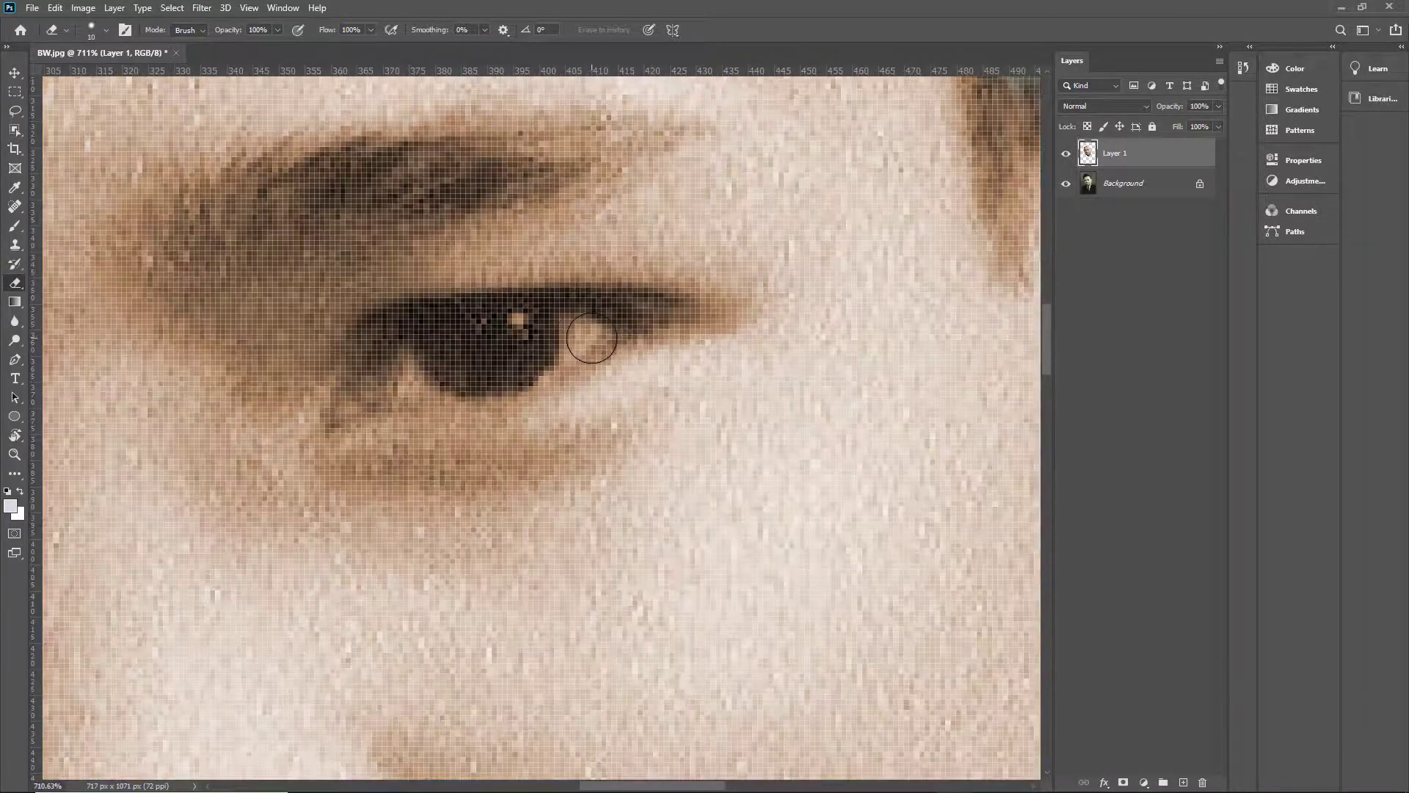
mouse_move(418, 370)
left_mouse_down()
mouse_move(384, 385)
mouse_move(433, 378)
left_mouse_up()
scroll(434, 367, "down", 6)
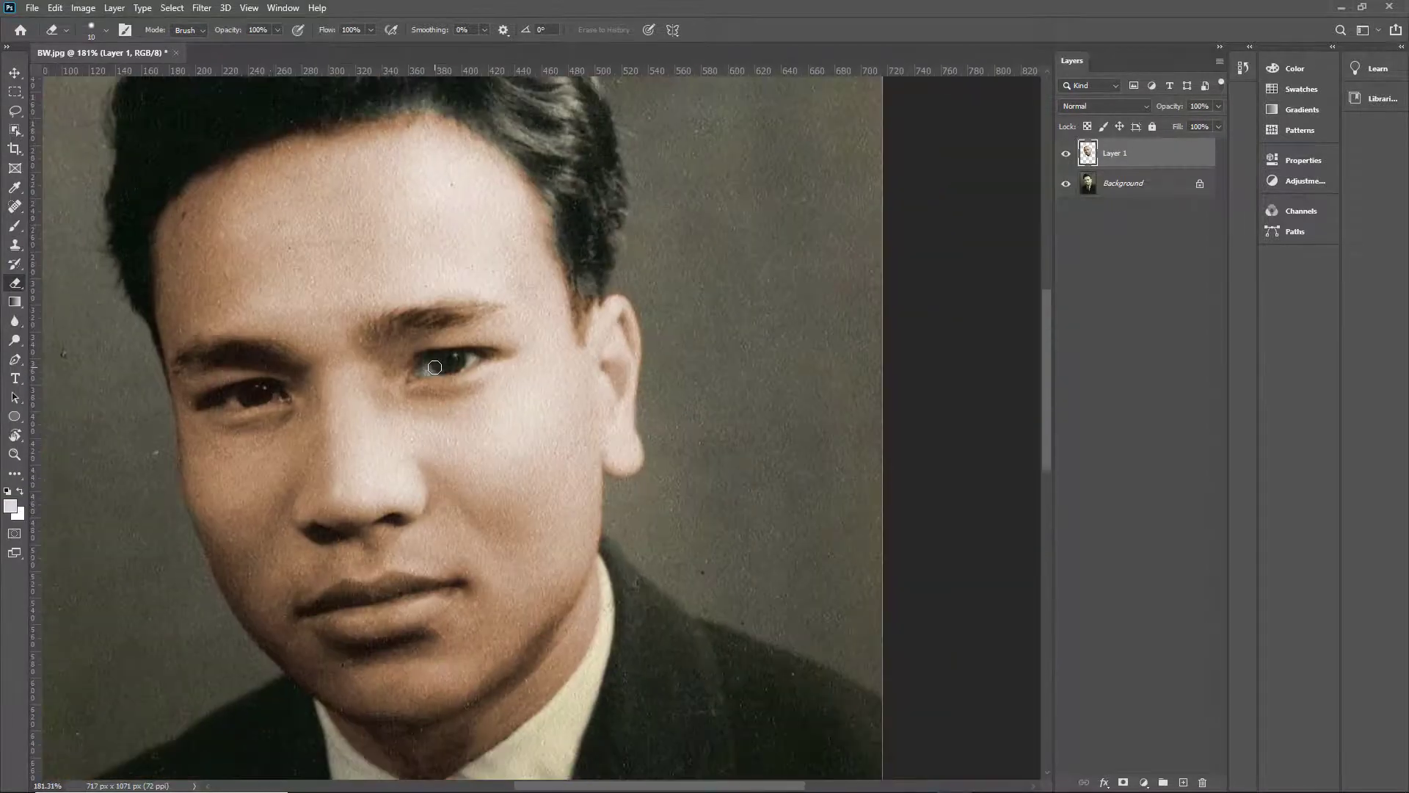
- Erase the skin tint from the other eye with the same small eraser
scroll(203, 384, "up", 4)
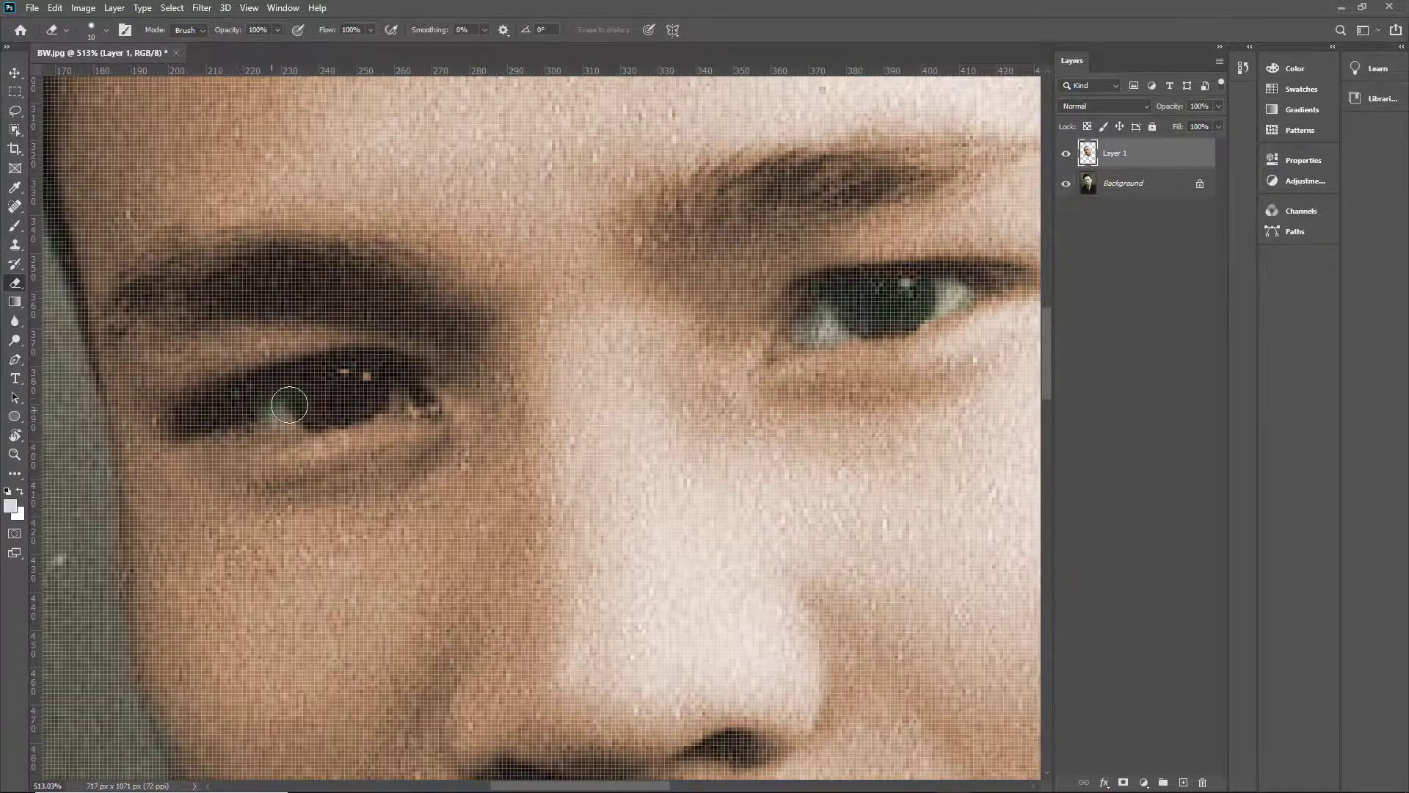
mouse_move(390, 396)
left_mouse_down()
mouse_move(346, 377)
mouse_move(321, 394)
mouse_move(338, 398)
mouse_move(287, 409)
mouse_move(360, 406)
left_mouse_up()
scroll(359, 406, "down", 5)
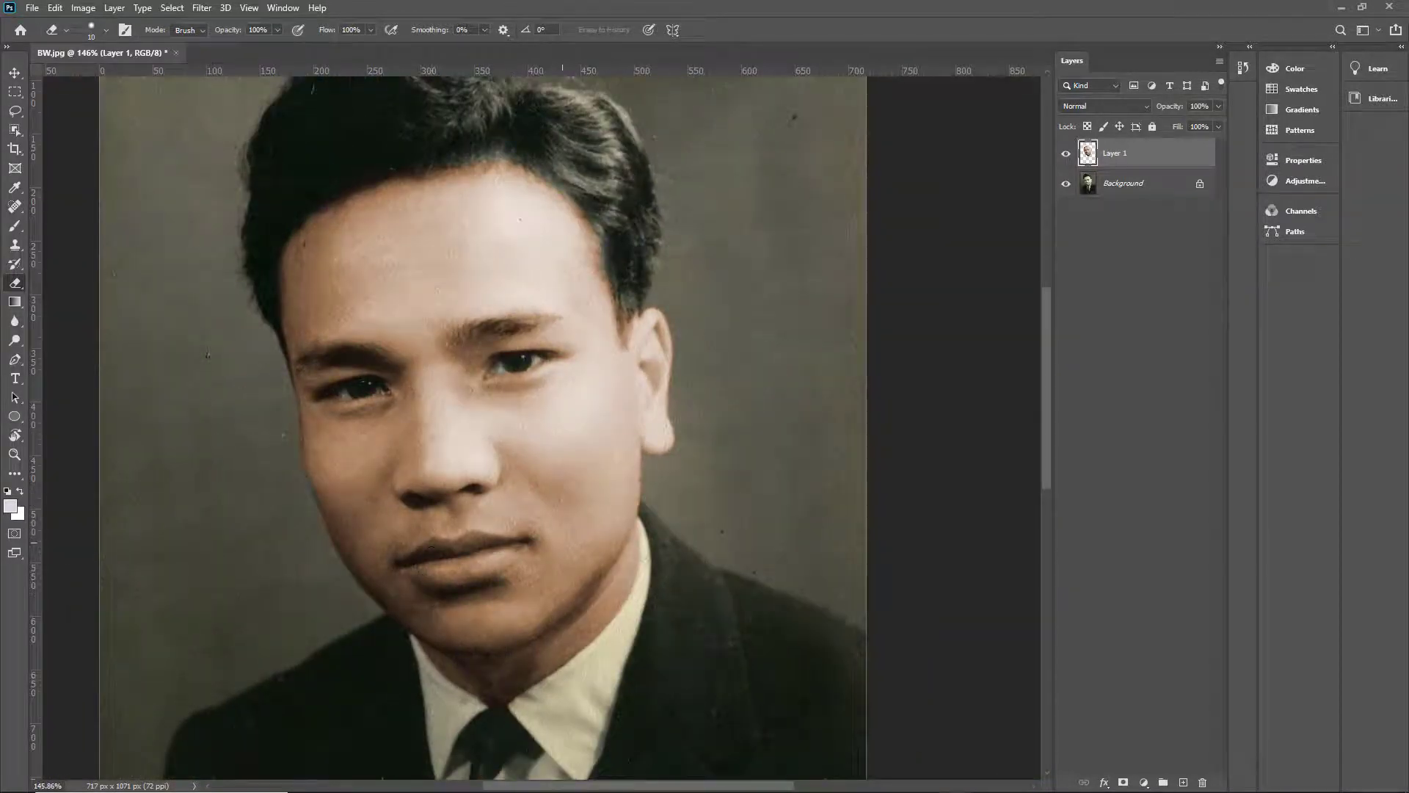
- Select the Background layer and hide the tinted face layer, Layer 1, toggling it to compare the portrait with and without the tint
left_click(1130, 185)
left_click(1066, 153)
left_click(1067, 183)
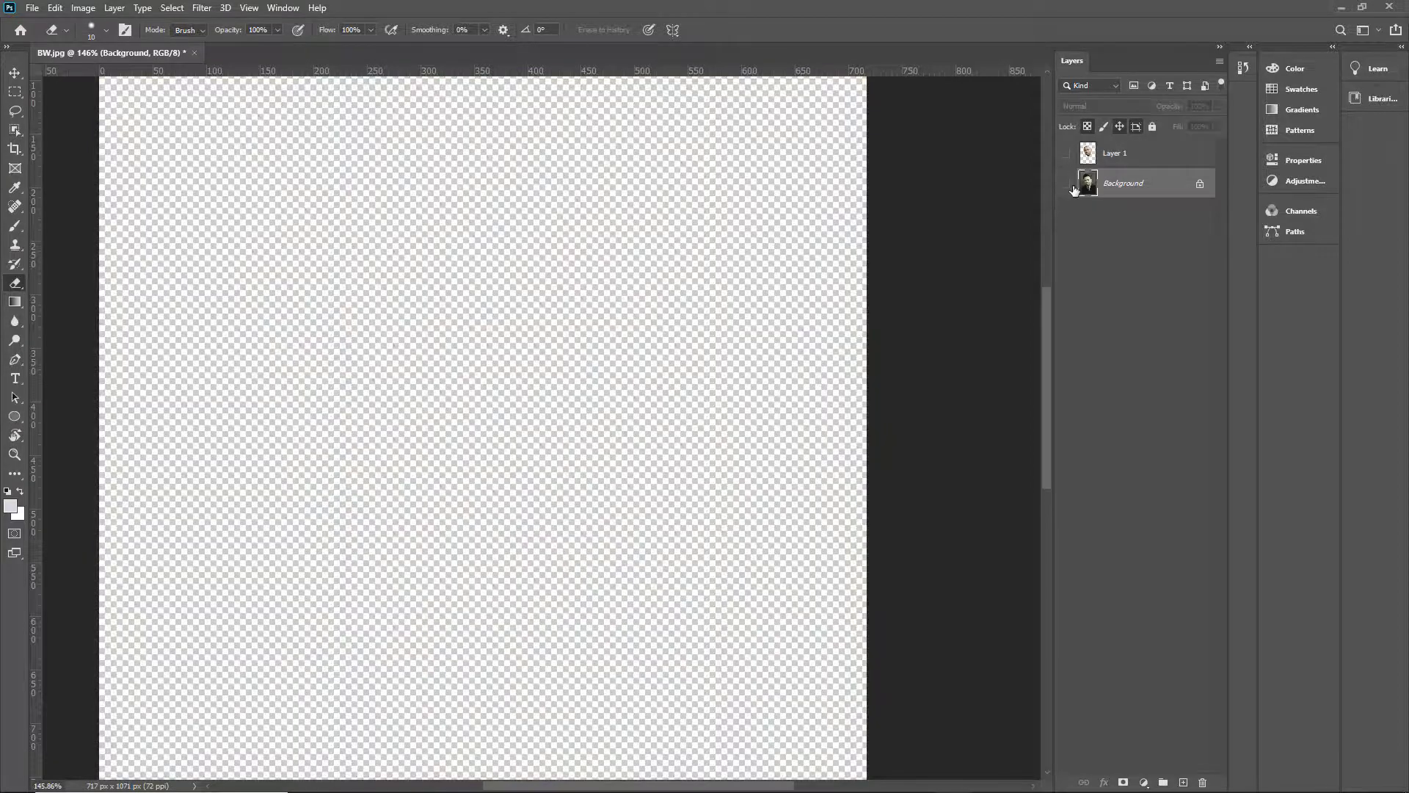
left_click(1065, 183)
left_click(1068, 154)
left_click(1067, 154)
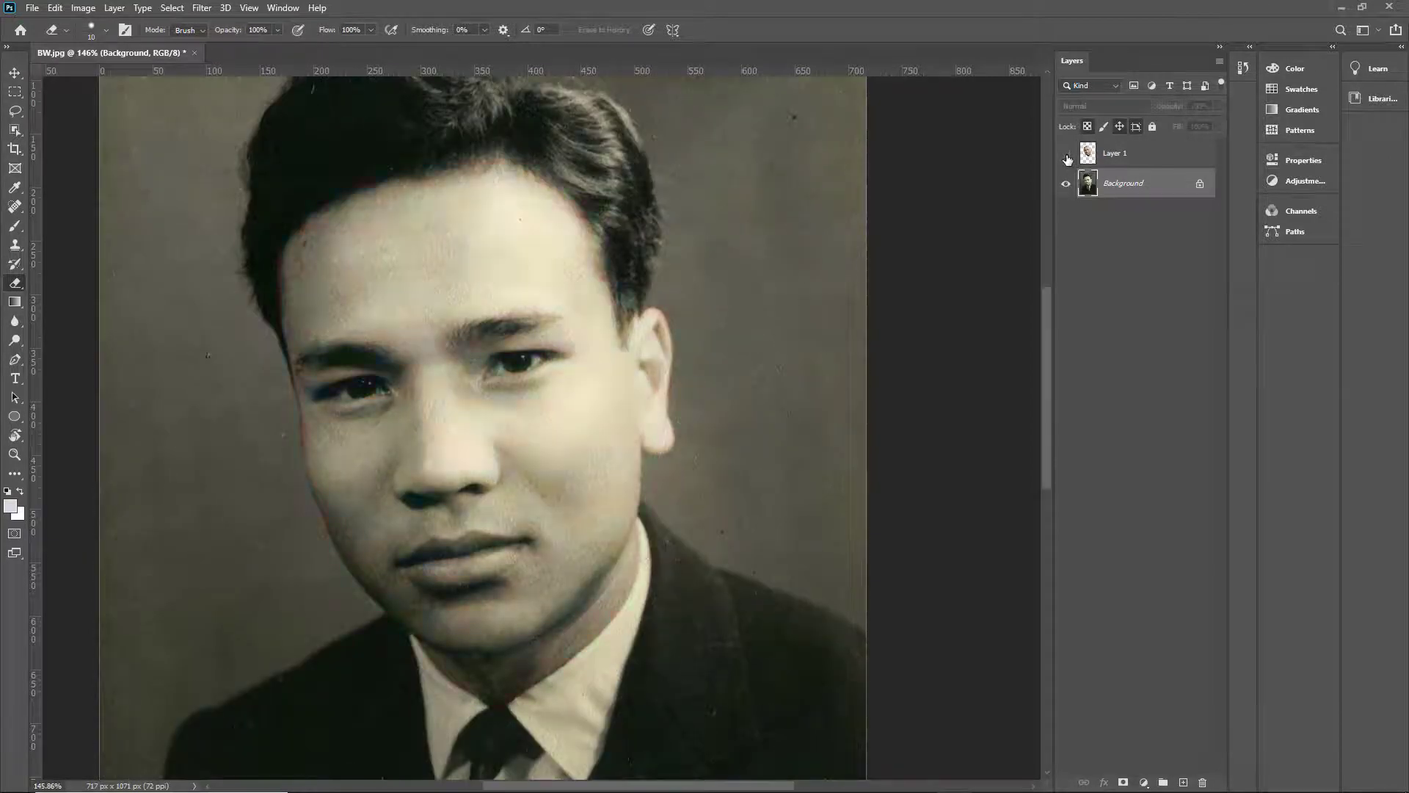
left_click(1067, 154)
left_click(1067, 154)
- Trace a closed path around the outline of both lips with the Pen tool
scroll(487, 645, "up", 5)
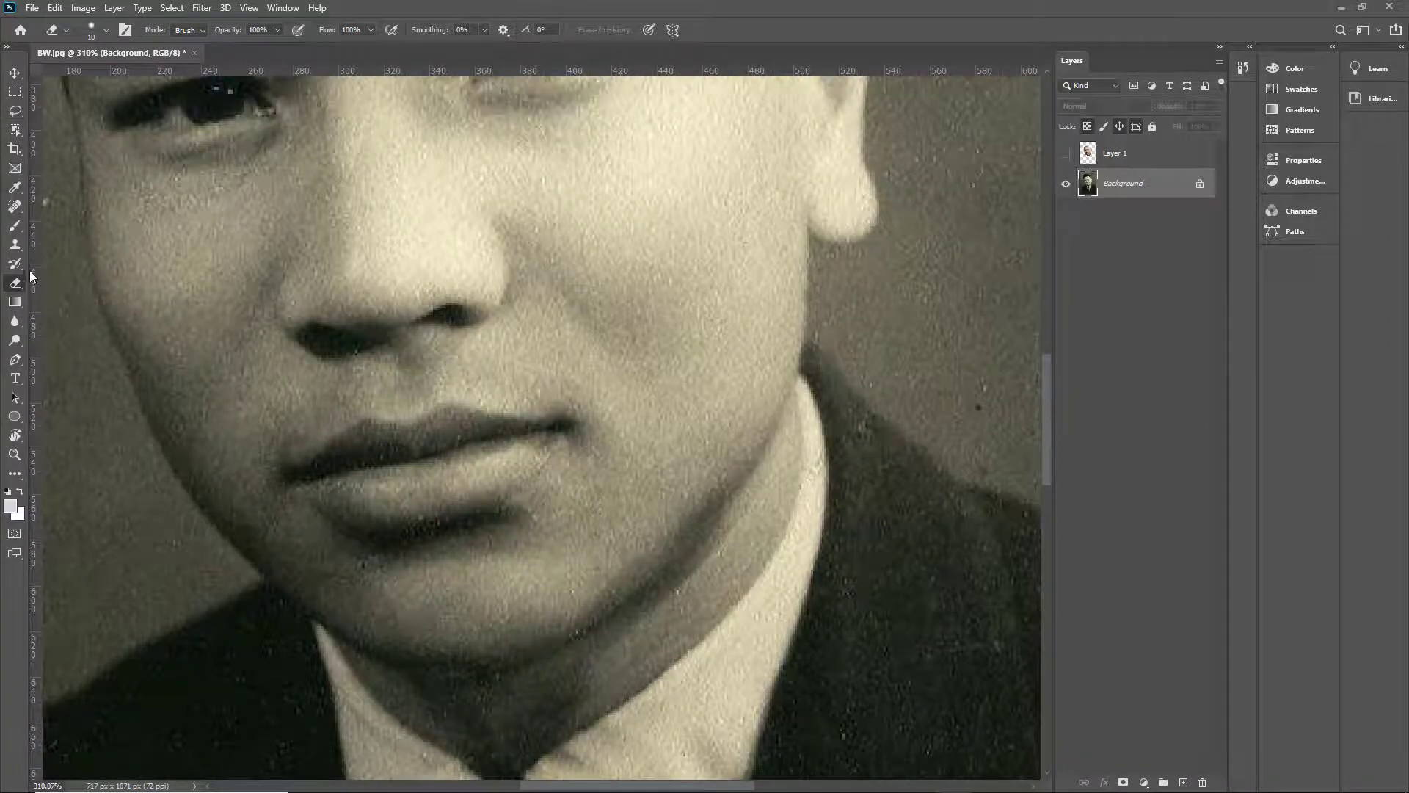
left_click(15, 359)
scroll(276, 440, "up", 2)
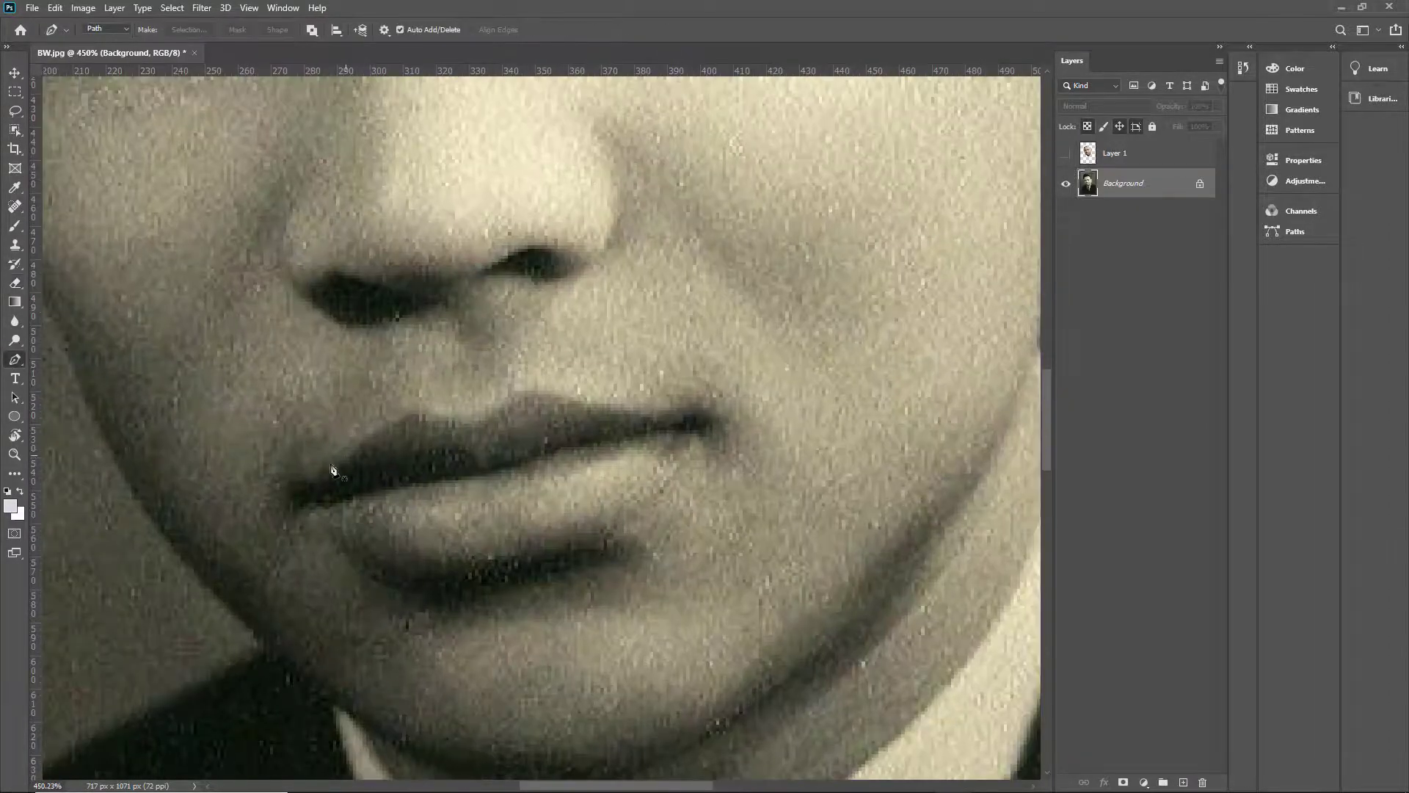
left_click(299, 490)
left_click_drag(343, 464, 358, 442)
left_click_drag(442, 413, 454, 417)
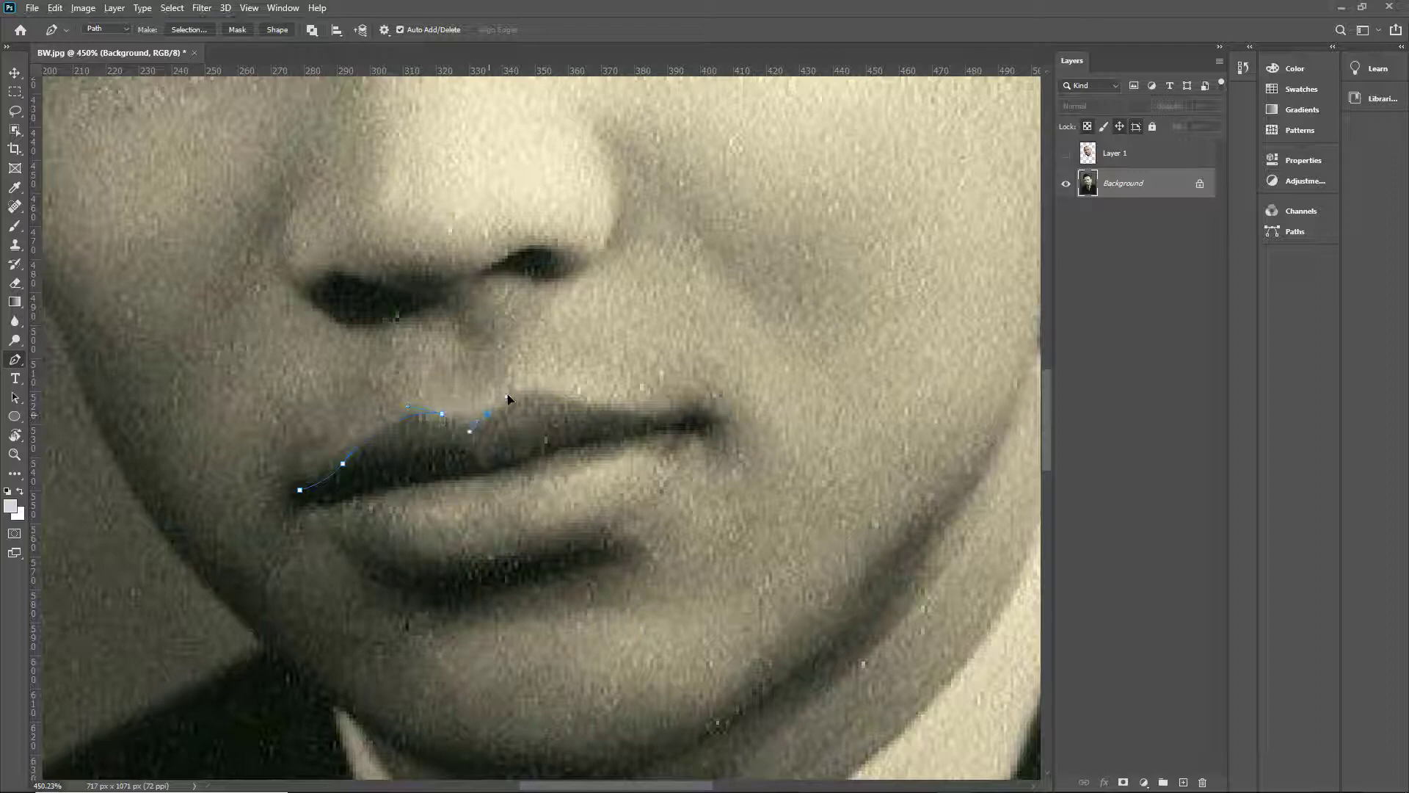
left_click_drag(492, 419, 488, 414)
left_click_drag(520, 567, 467, 580)
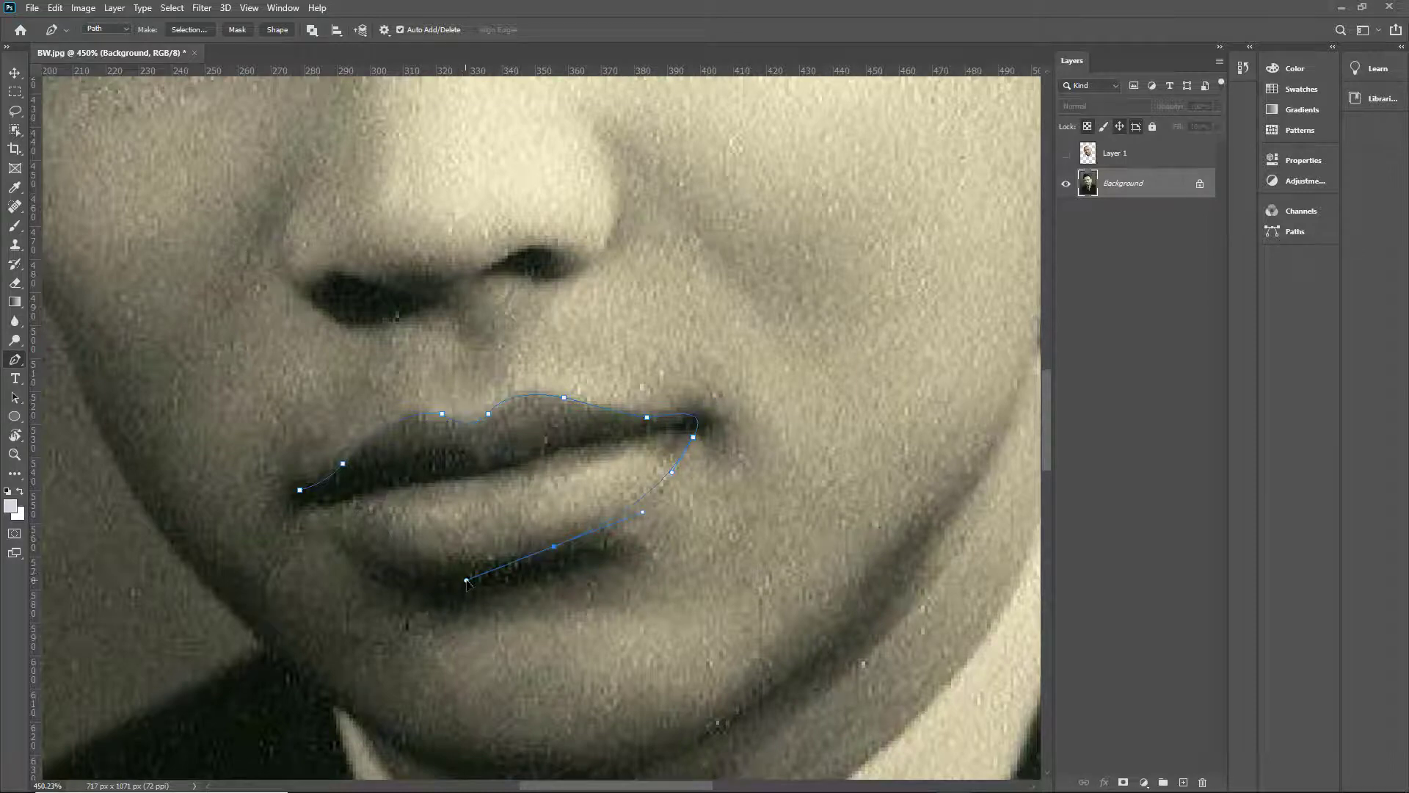
mouse_move(301, 488)
left_mouse_down()
mouse_move(272, 473)
mouse_move(298, 486)
left_mouse_up()
left_click(323, 520, "alt")
left_click(14, 72)
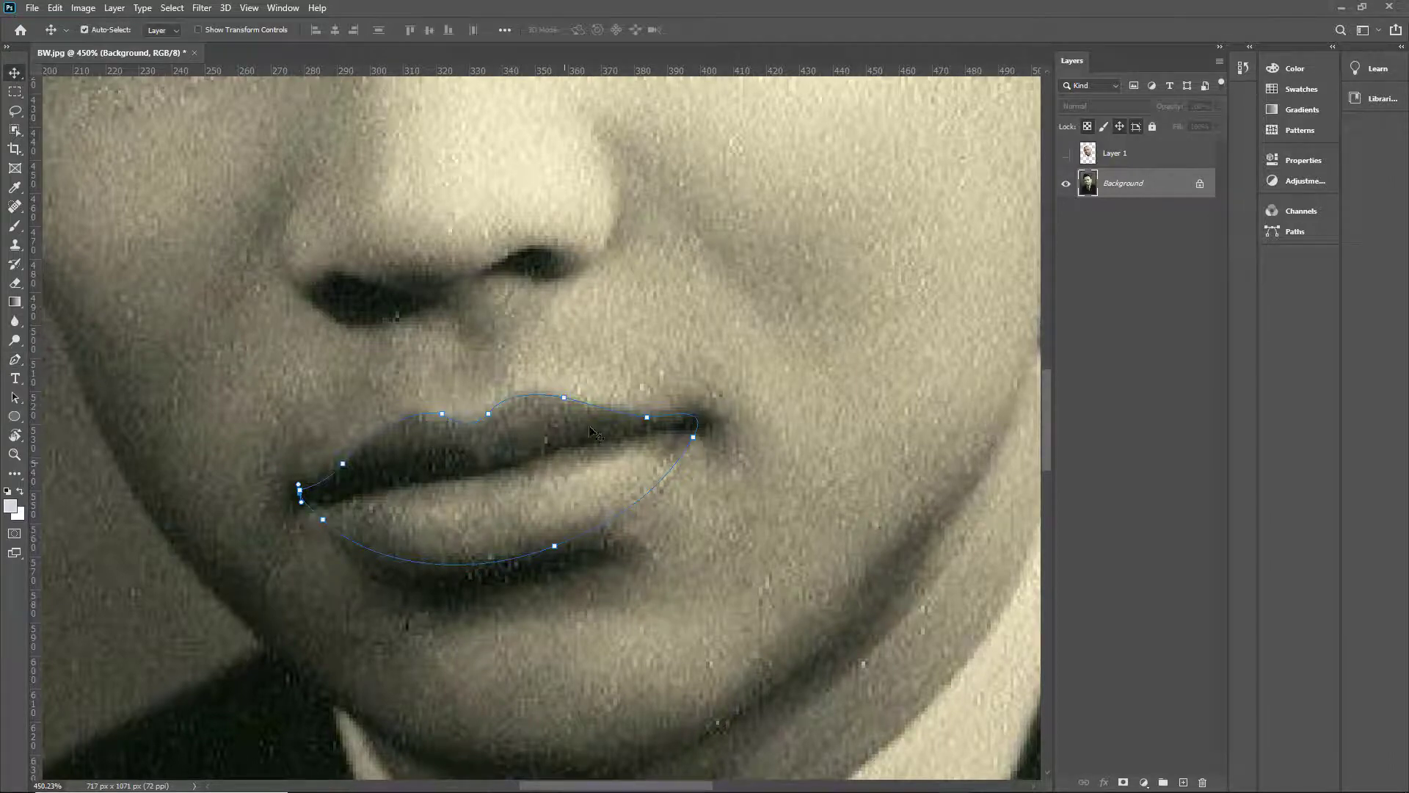
right_click(444, 461)
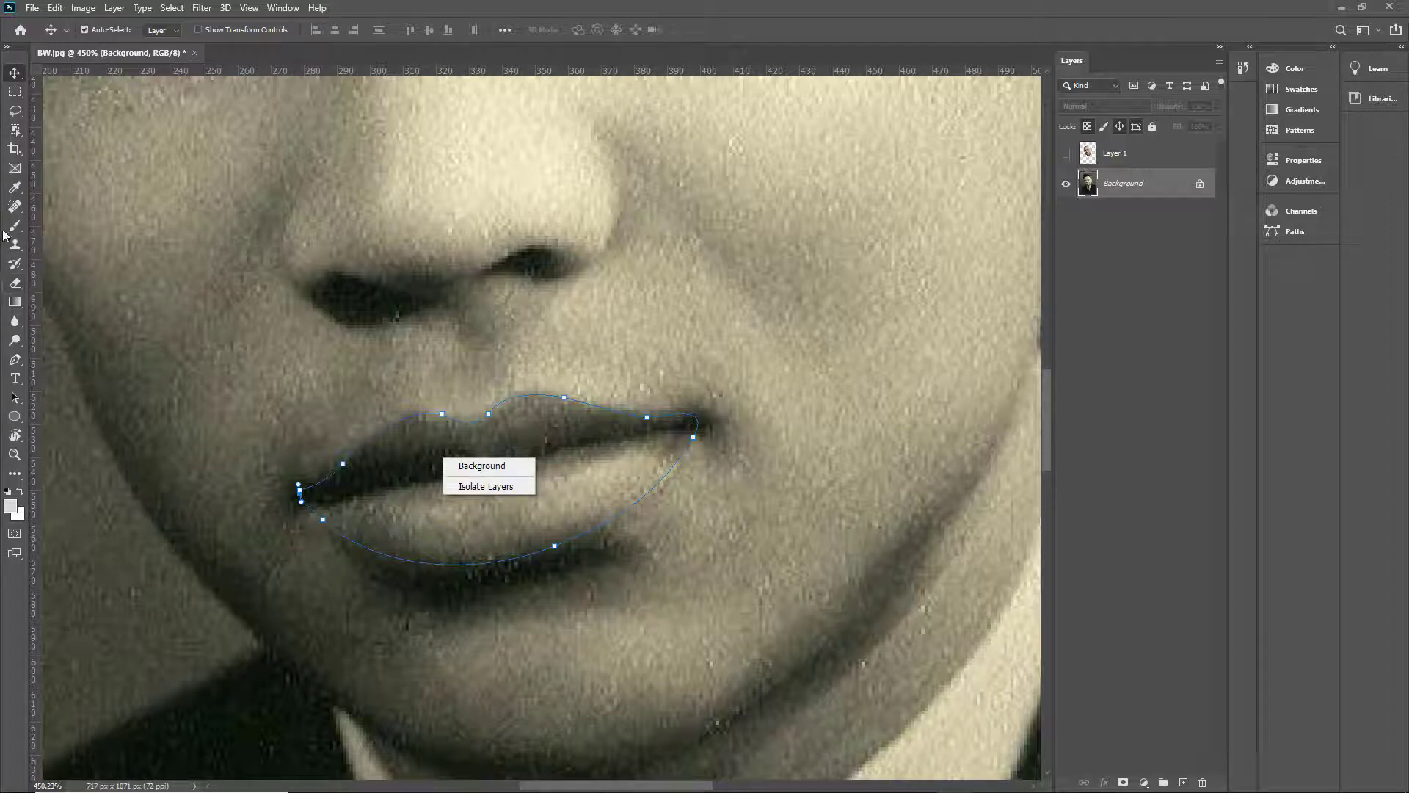
left_click(18, 96)
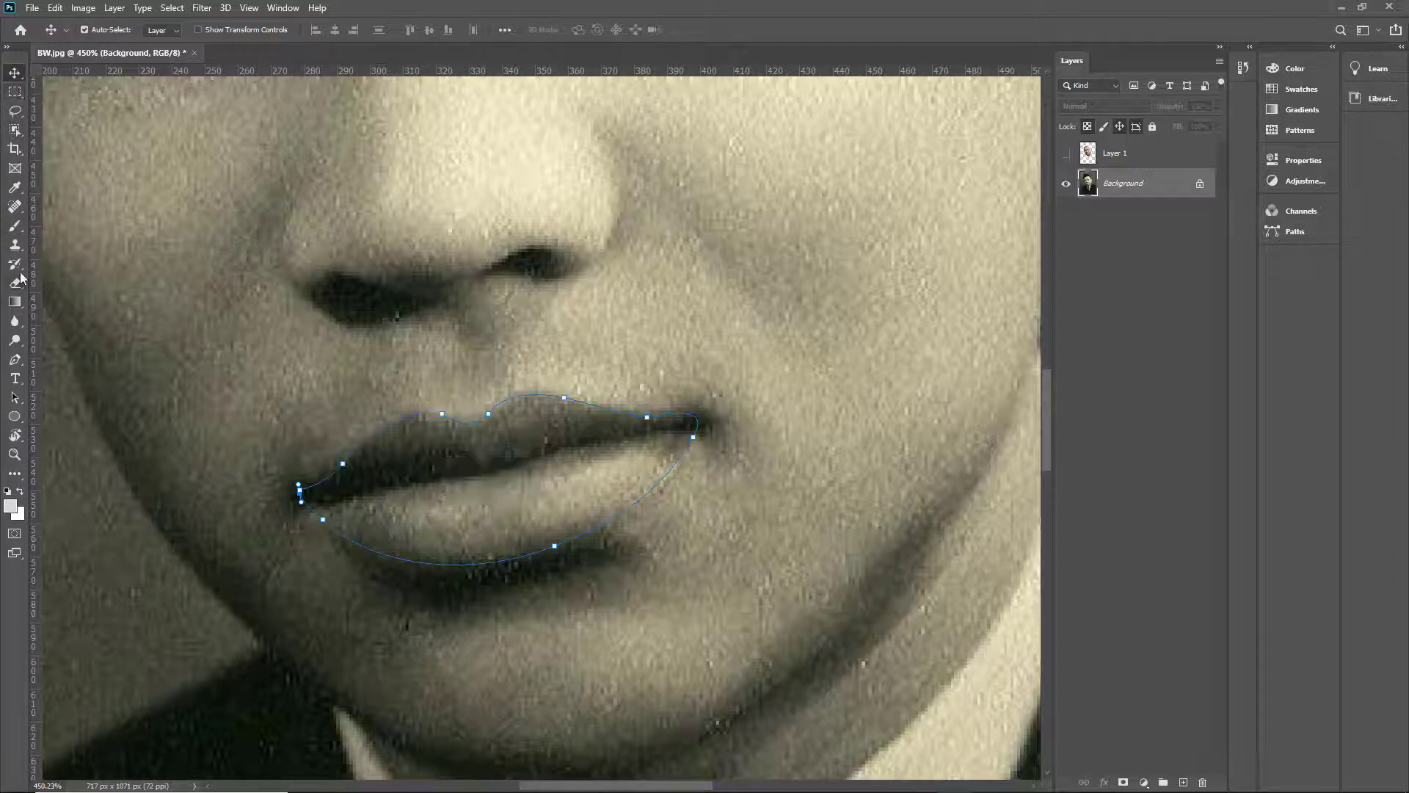
- Convert the lip path into a new anti-aliased selection with a feather radius of 3 pixels
left_click(16, 364)
right_click(491, 460)
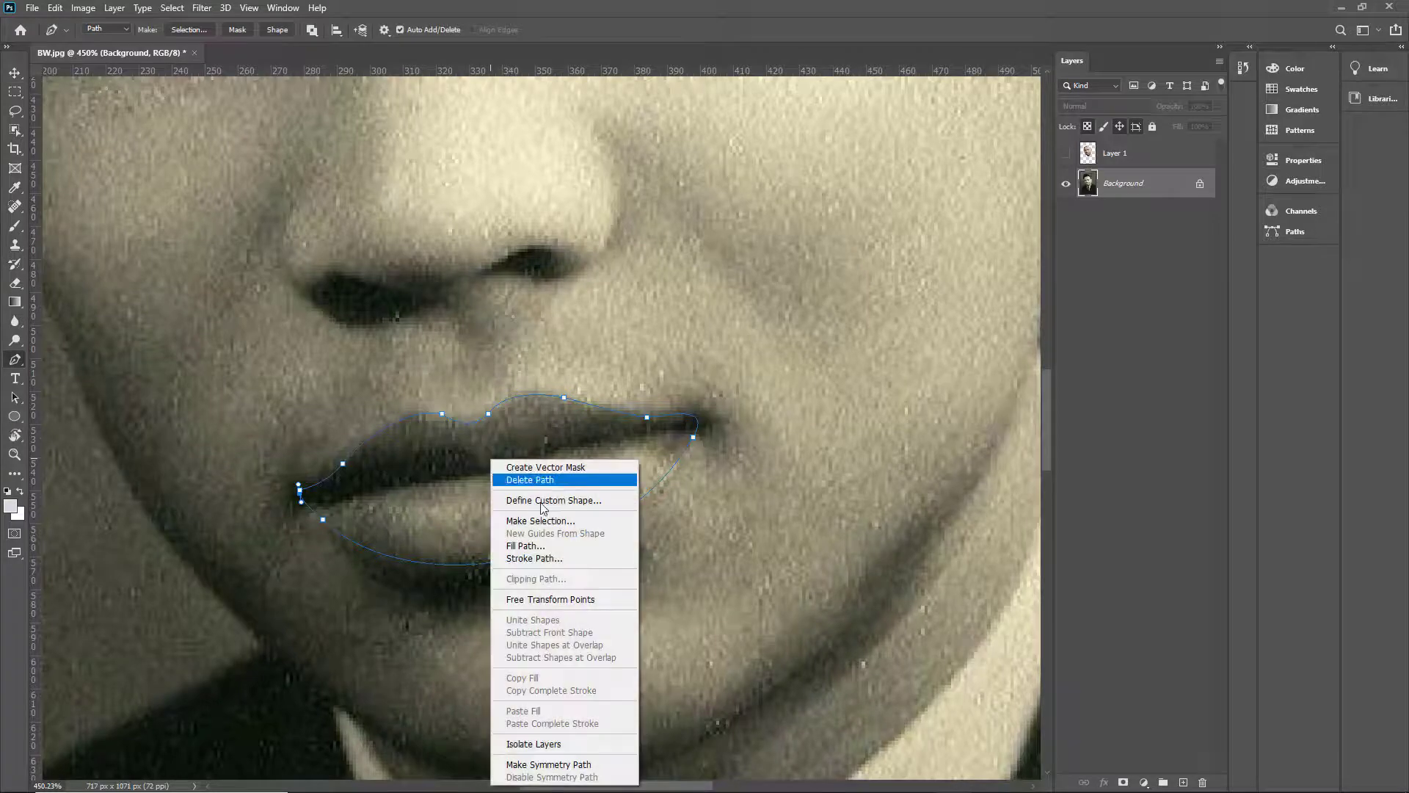
left_click(543, 520)
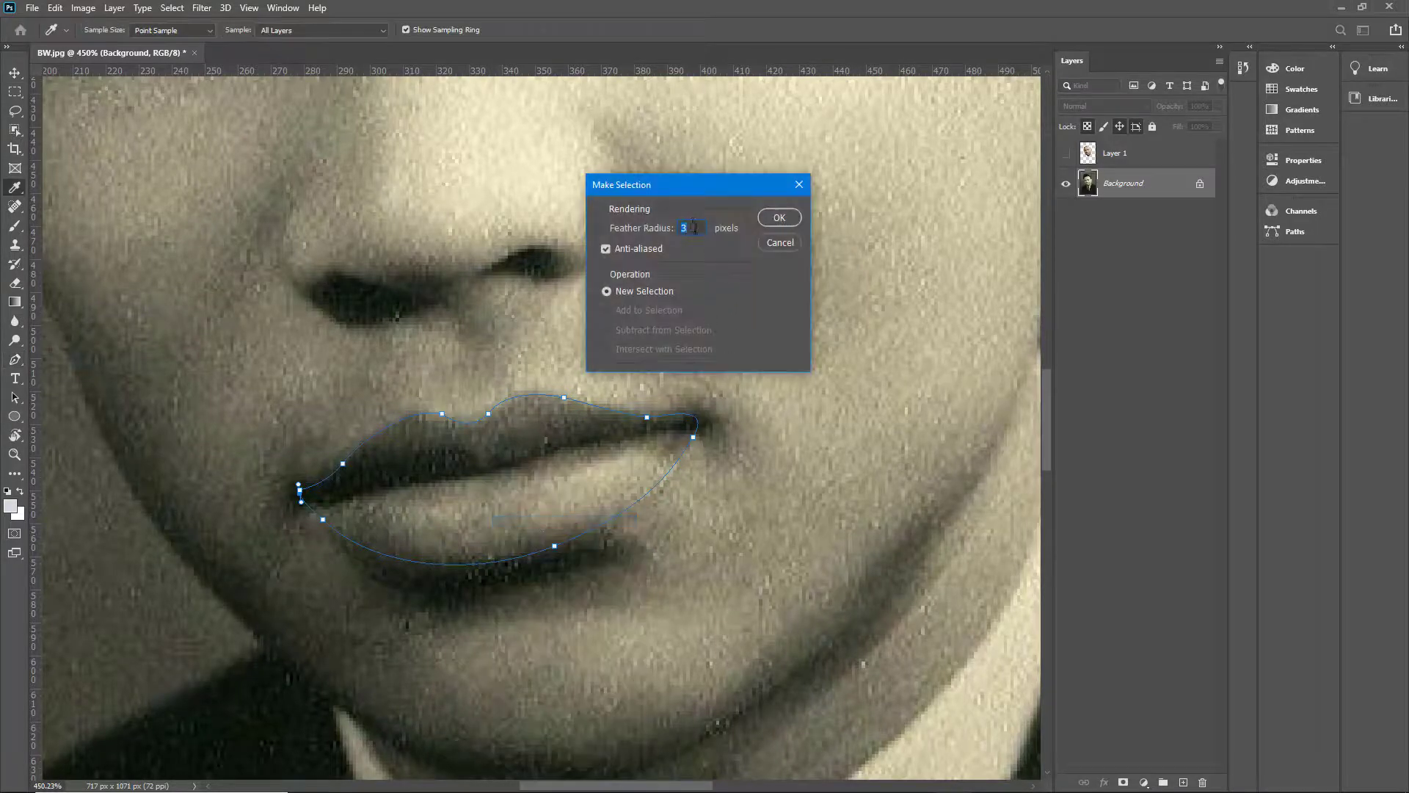
left_click(779, 218)
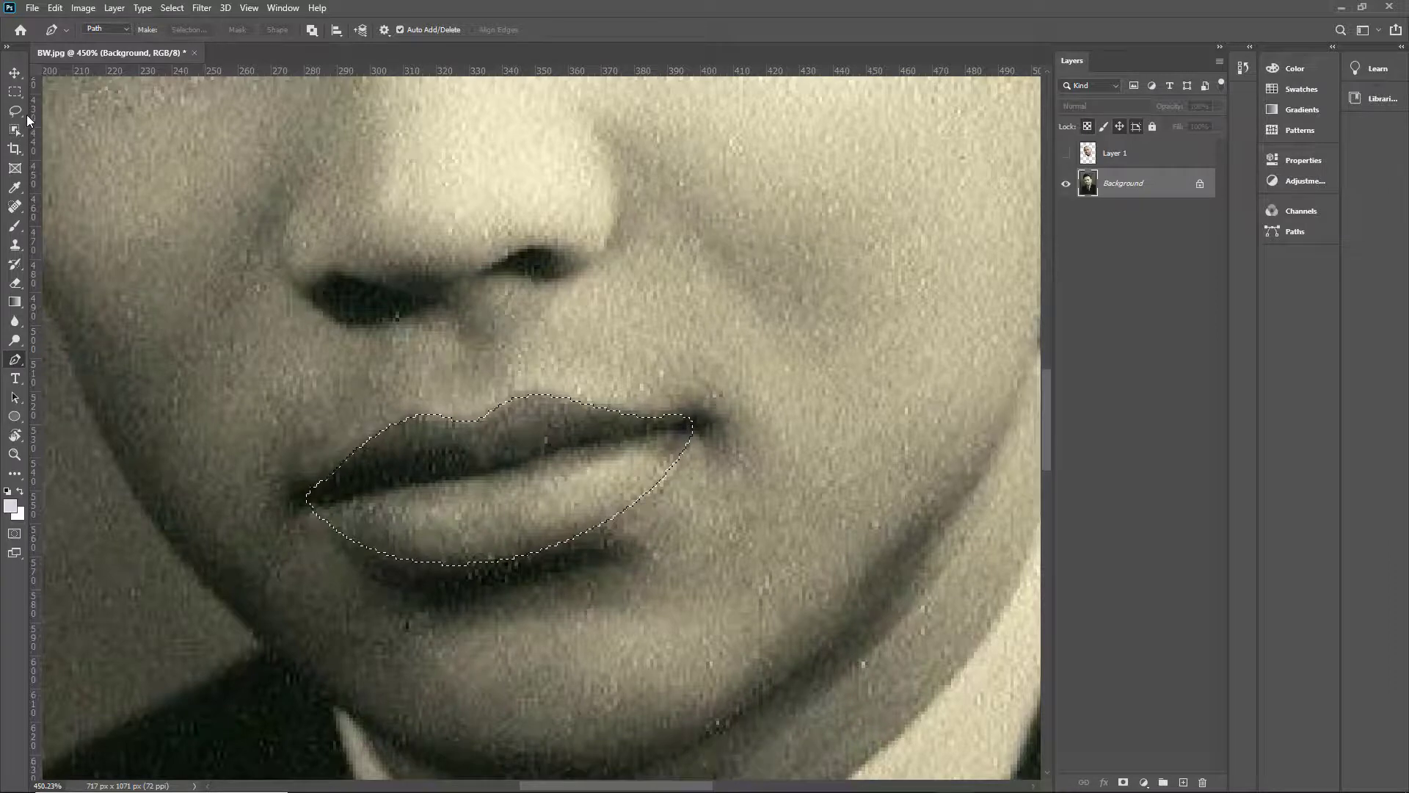
- Copy the selected lips from the Background onto their own new layer and check it by toggling the layer visibility
right_click(489, 453)
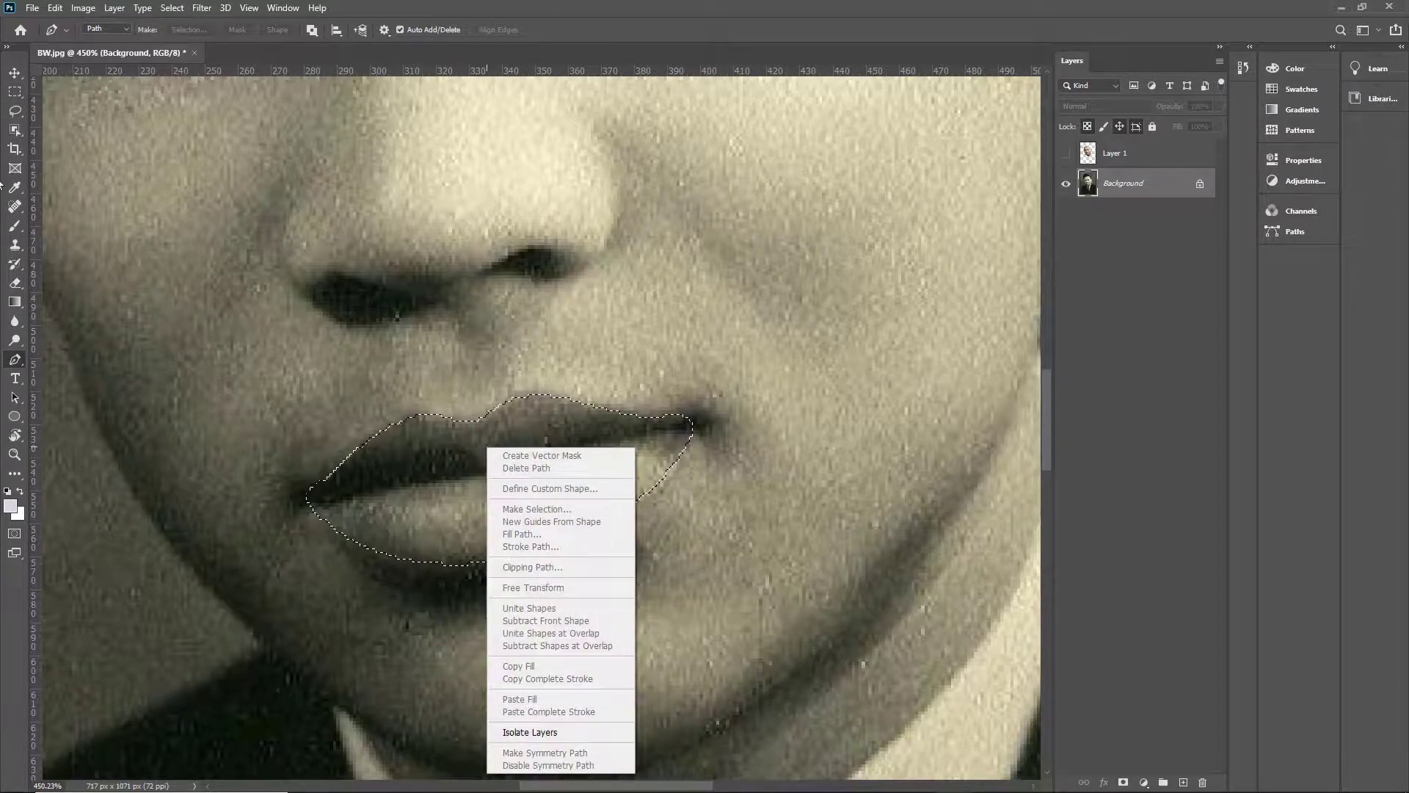
key("Escape")
key("m")
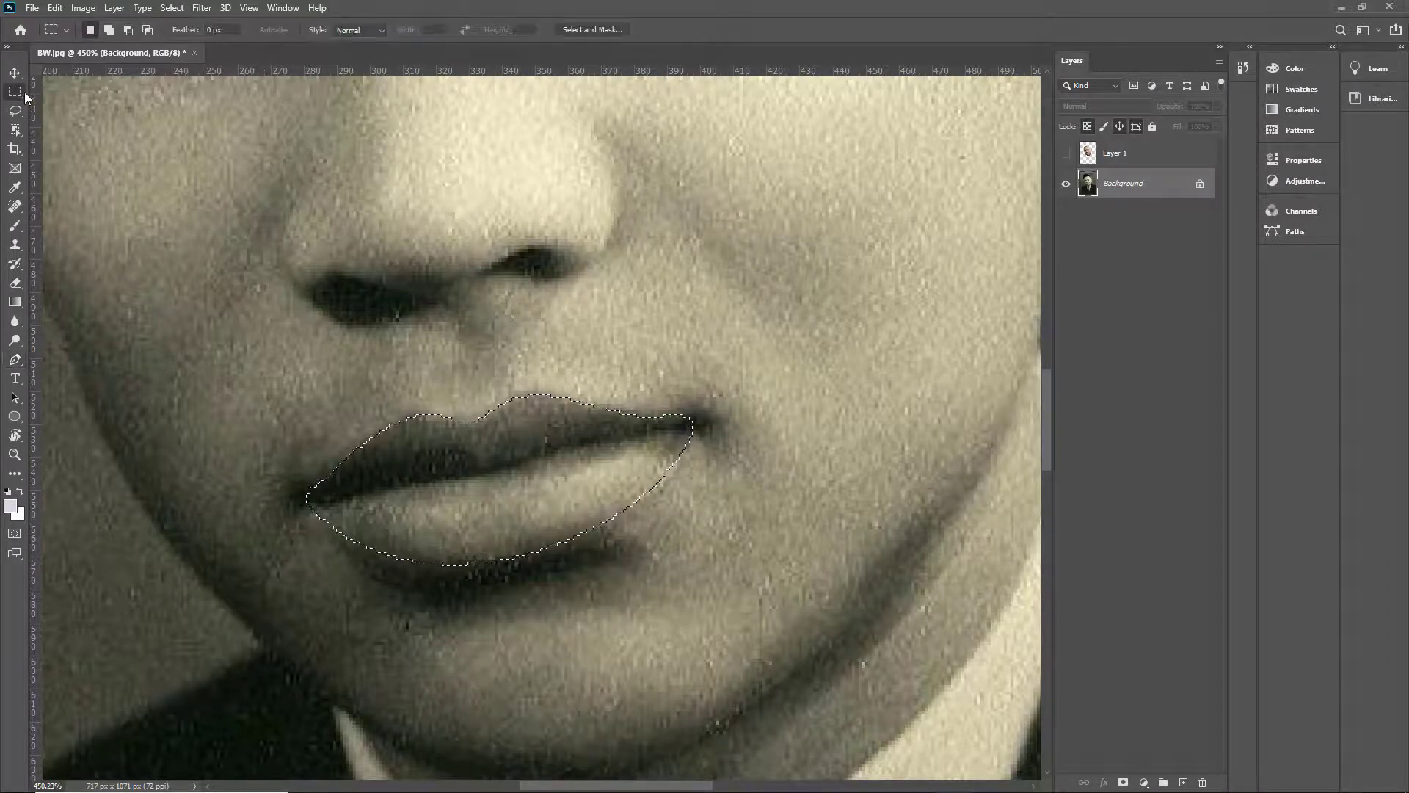
right_click(528, 446)
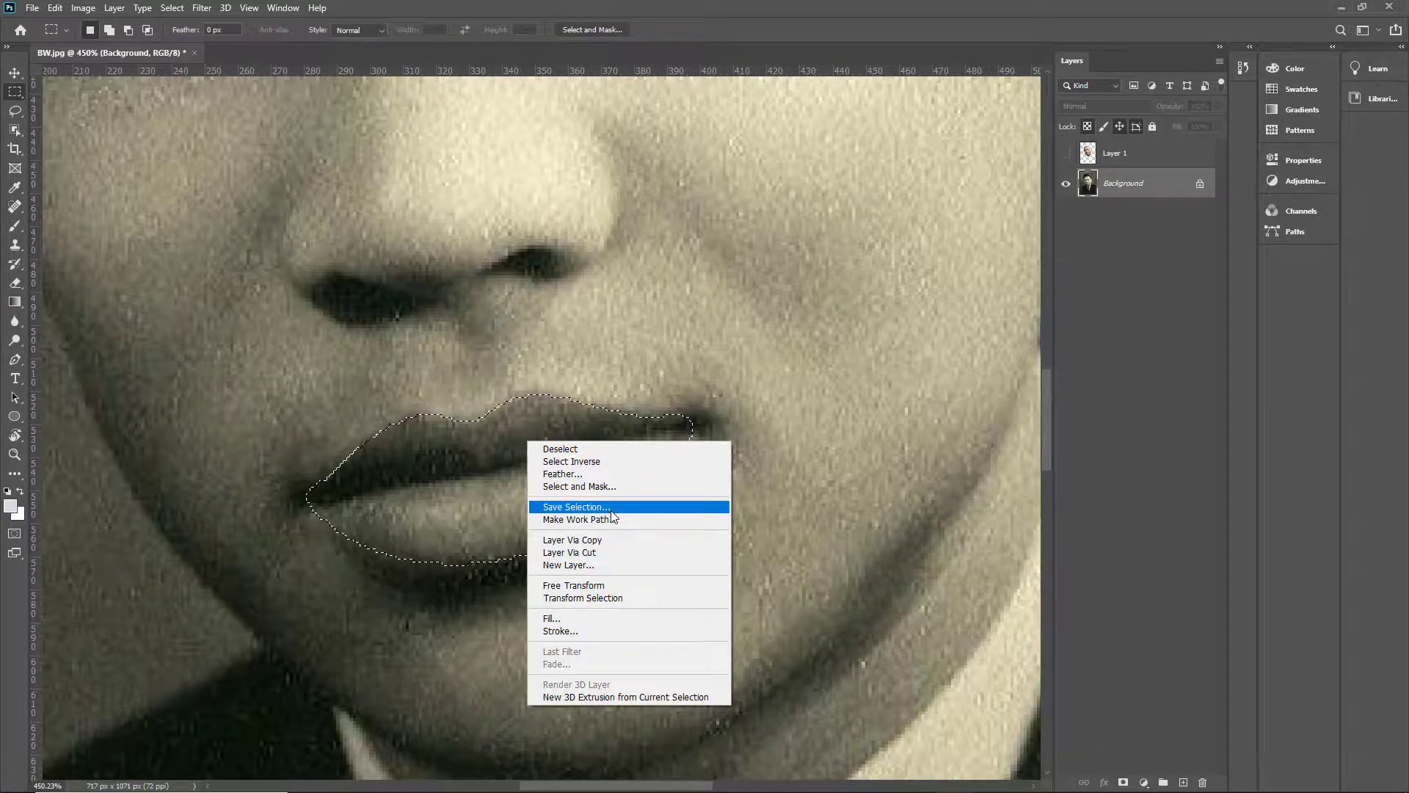
left_click(572, 540)
scroll(606, 545, "down", 5)
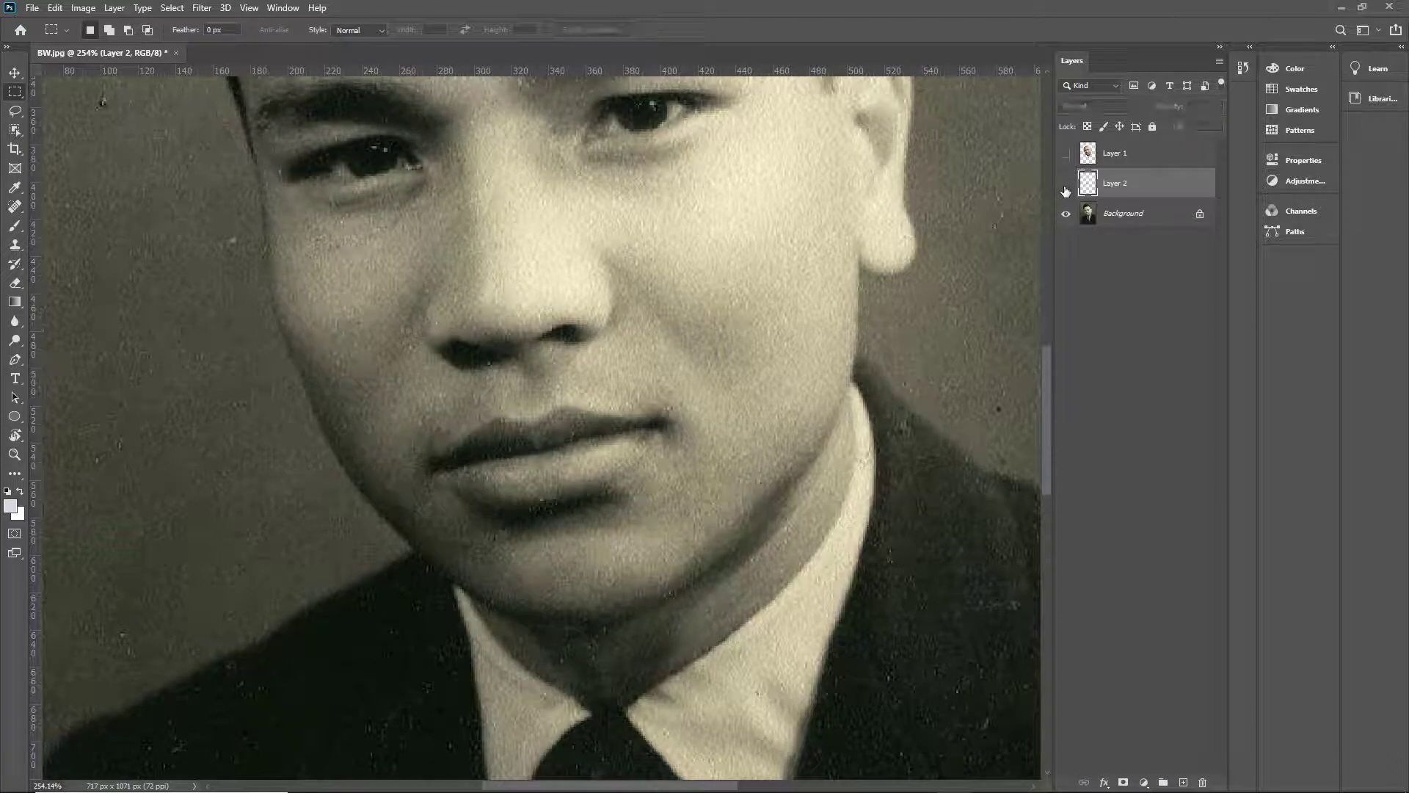
left_click(1066, 214)
left_click(1066, 213)
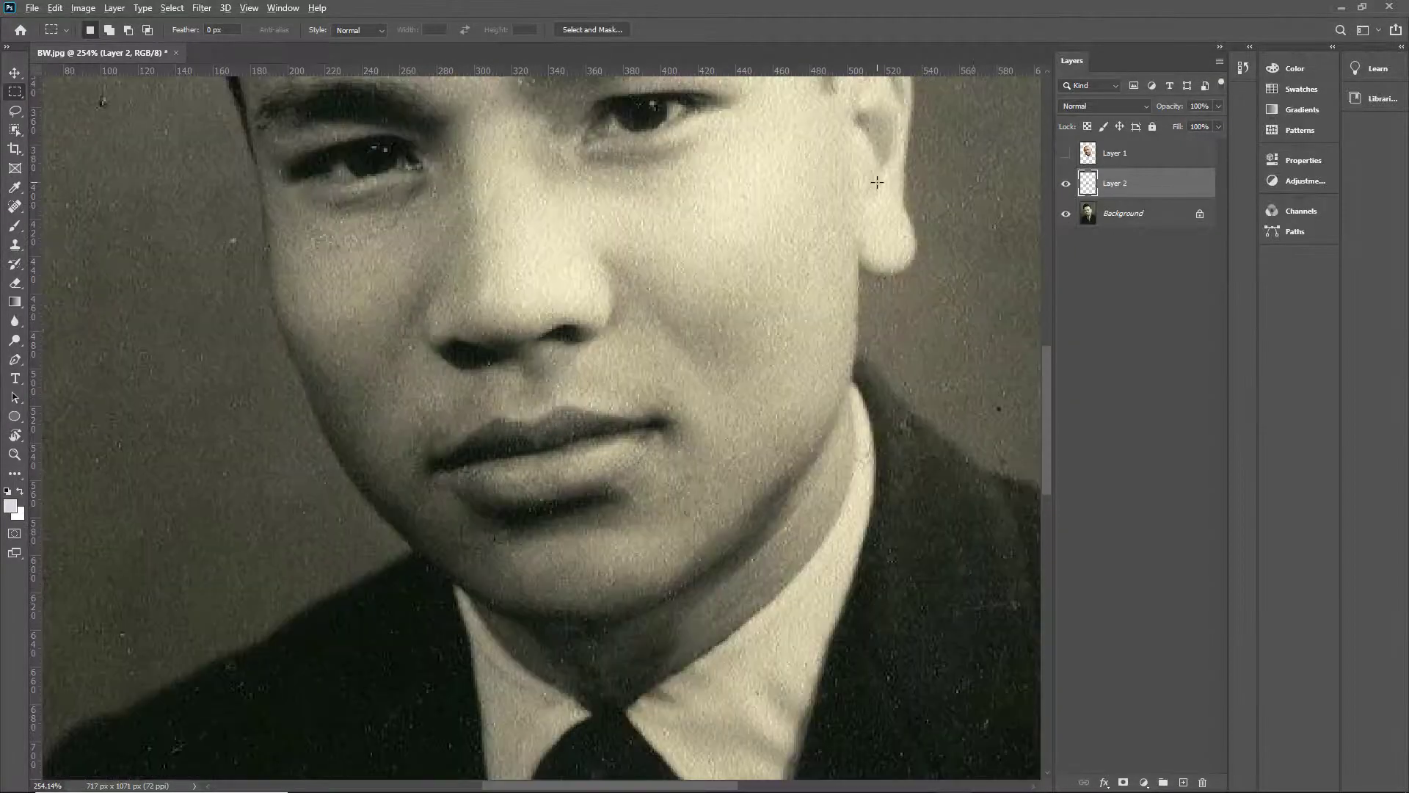
- Colorize the lips layer, Layer 2, with a Hue/Saturation adjustment using a hue of about 37 and a saturation of 16
scroll(839, 136, "down", 8)
scroll(521, 345, "up", 6)
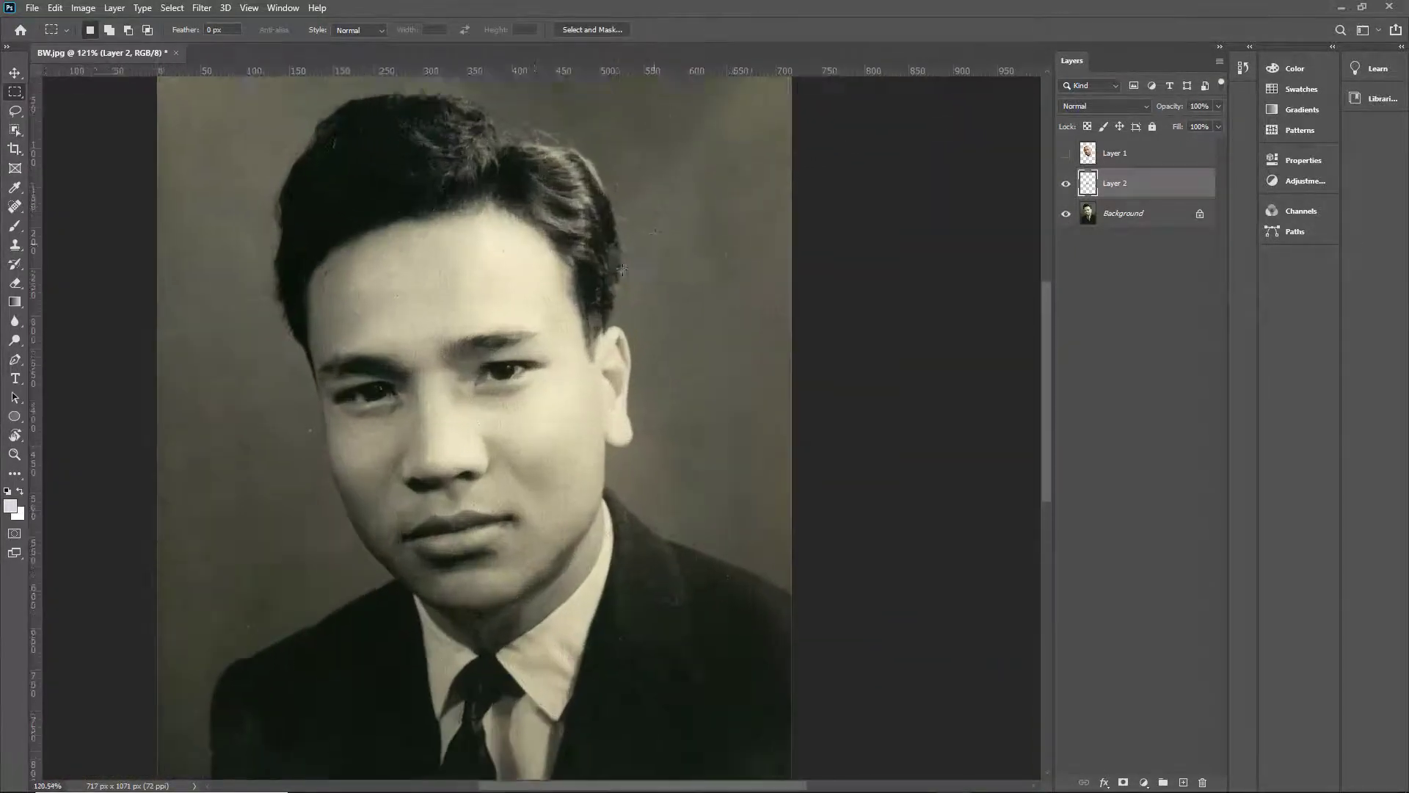
left_click(86, 8)
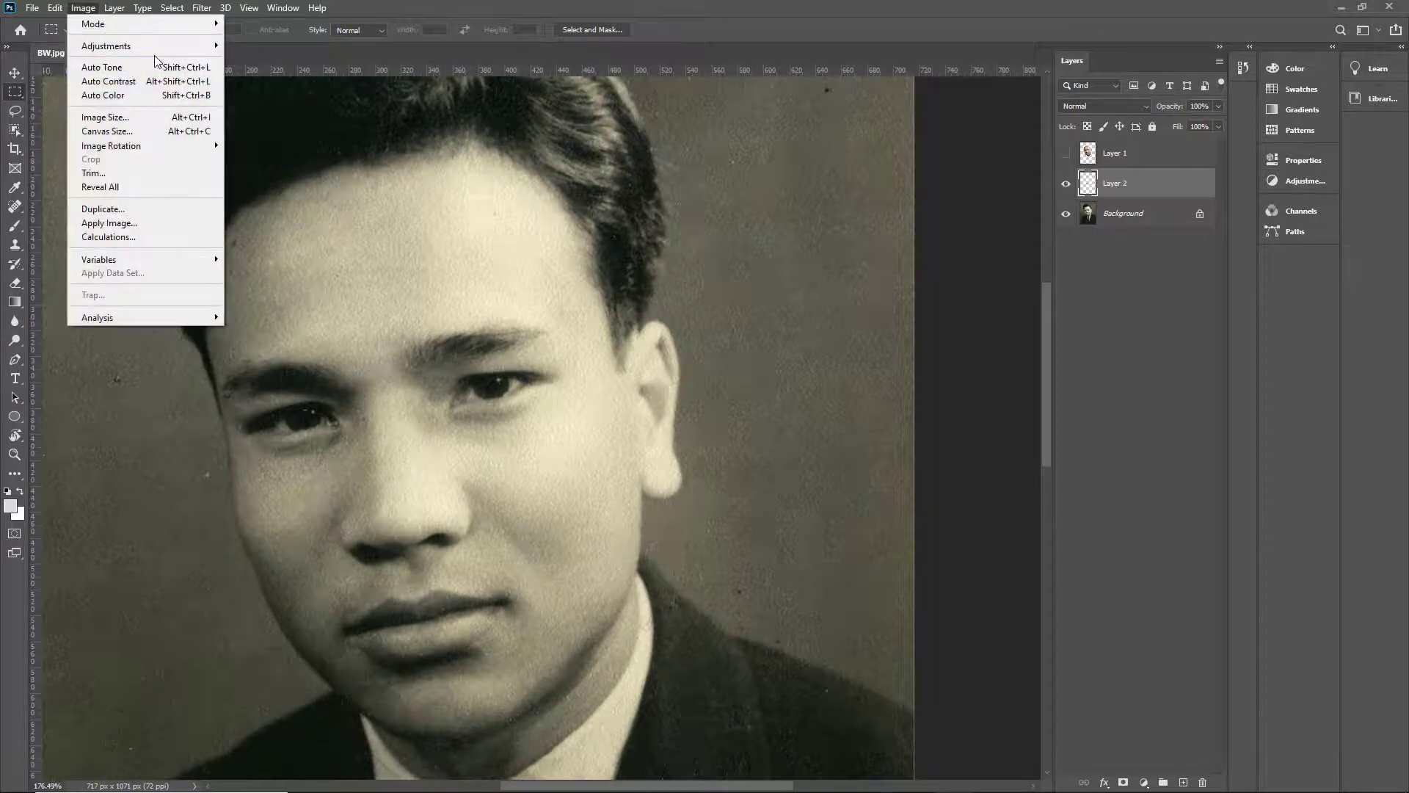
mouse_move(156, 55)
left_click(267, 124)
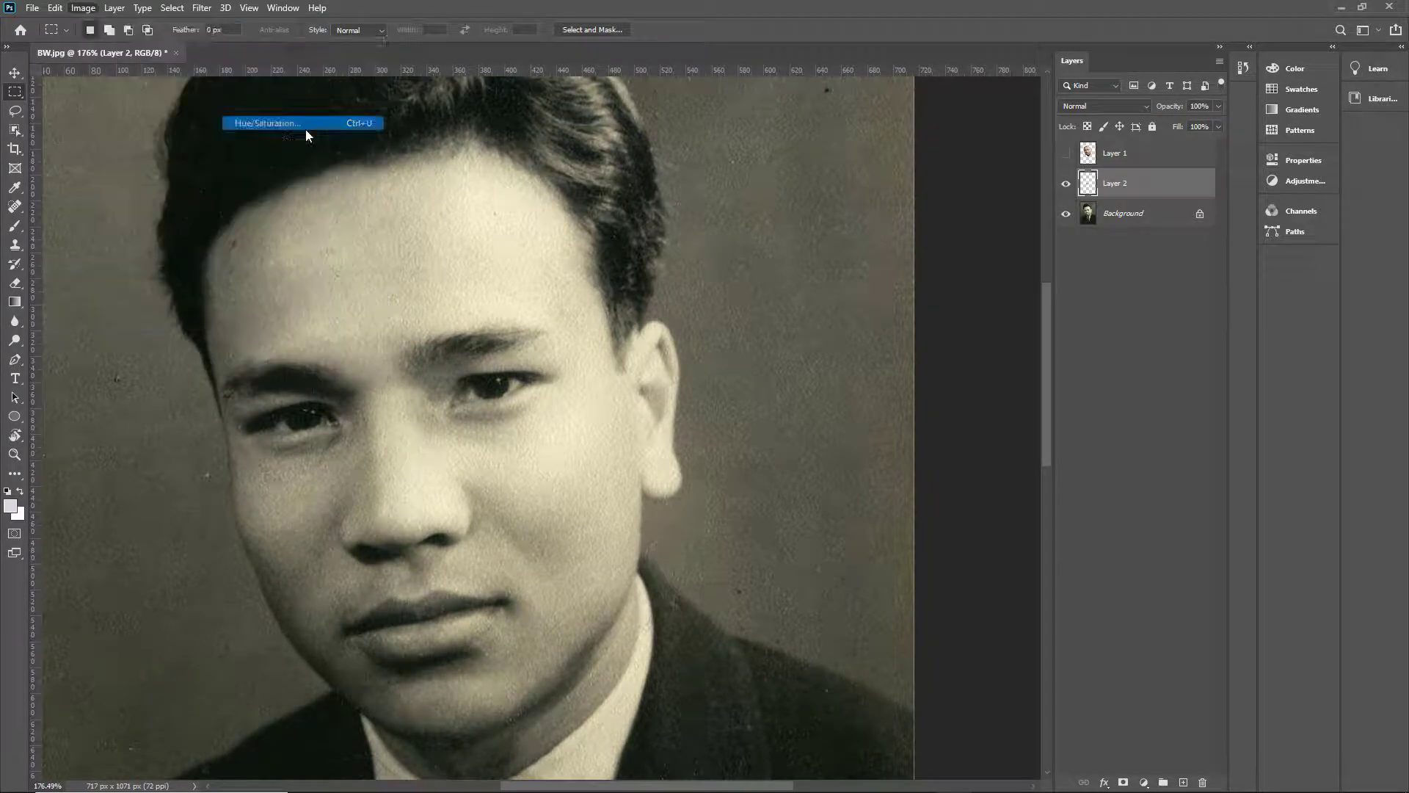
left_click(1024, 424)
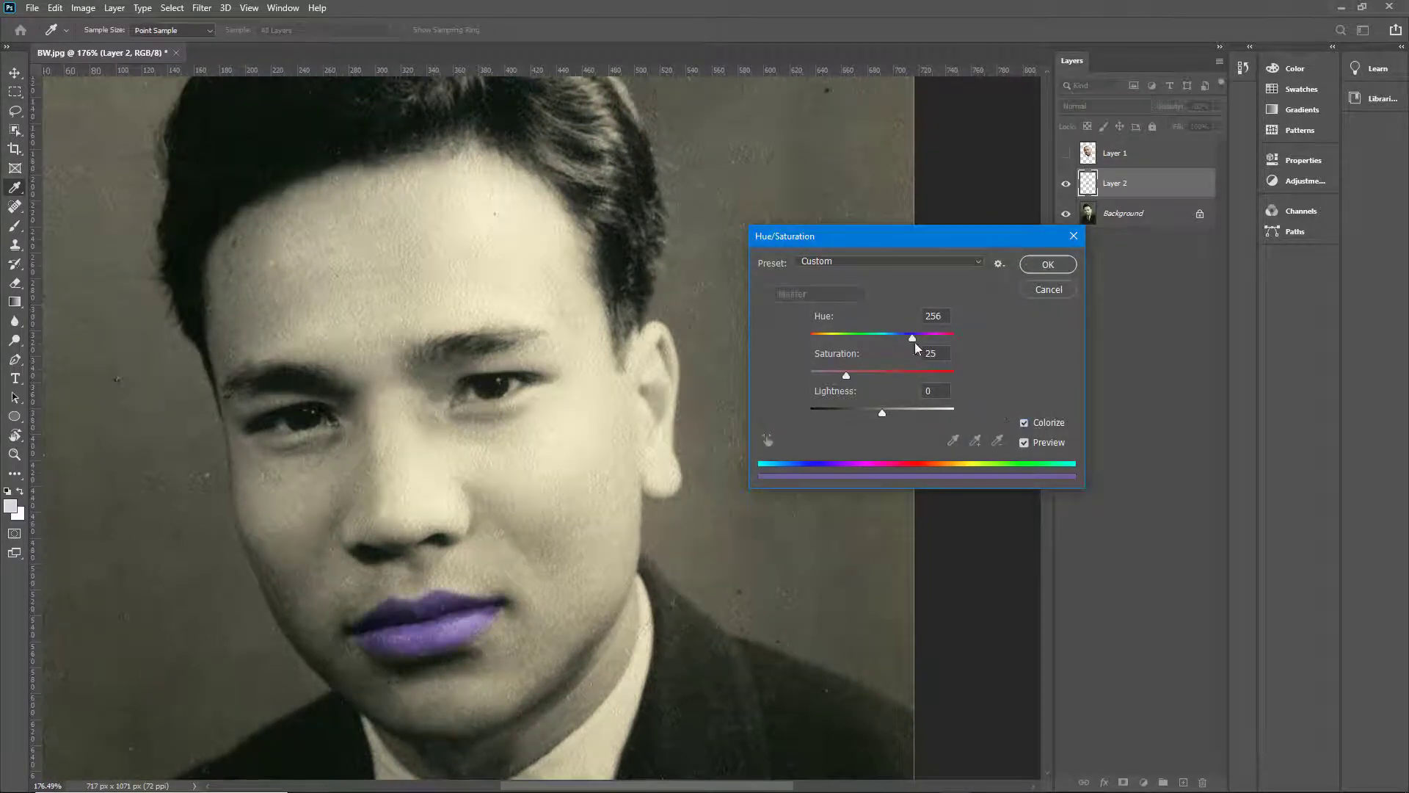
left_click_drag(886, 346, 833, 381)
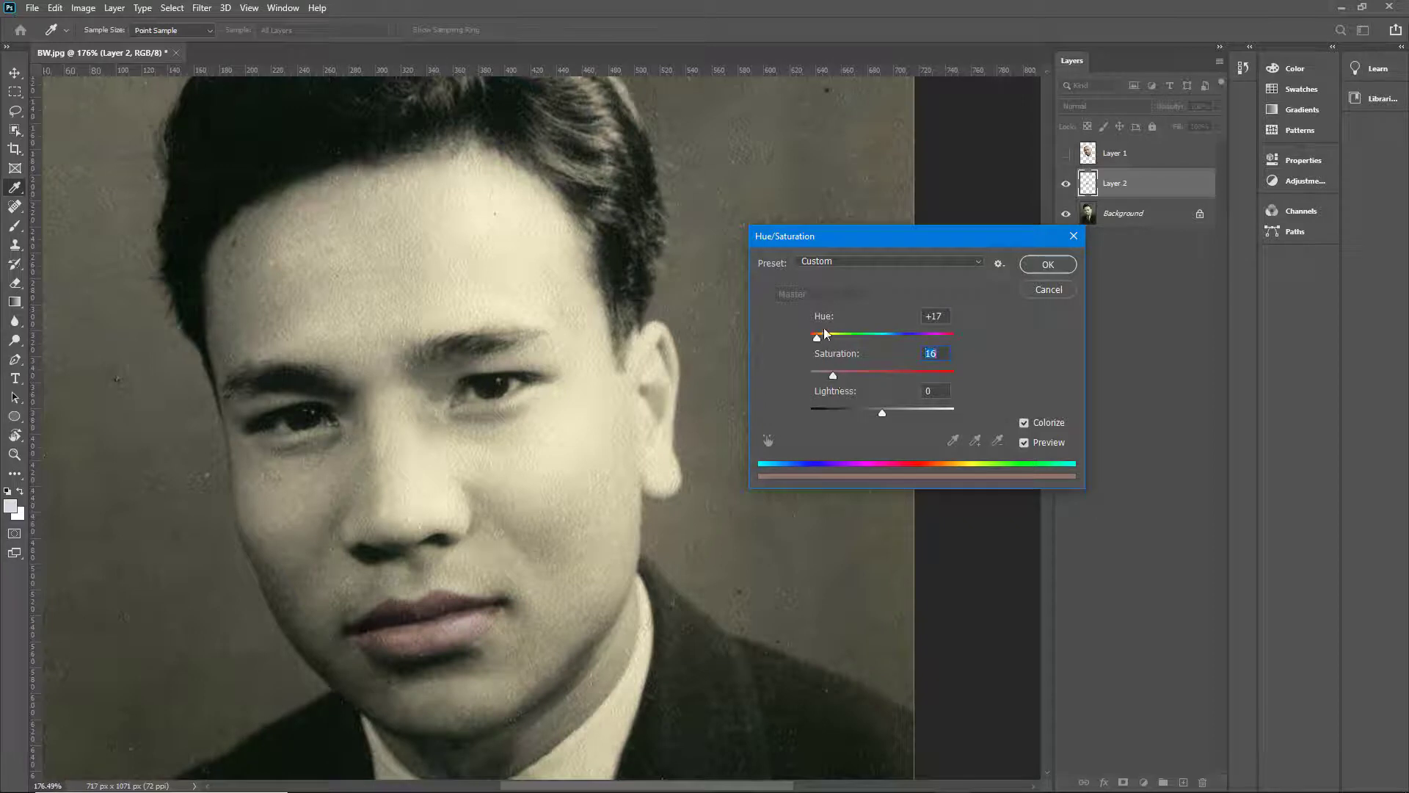
left_click_drag(820, 345, 823, 342)
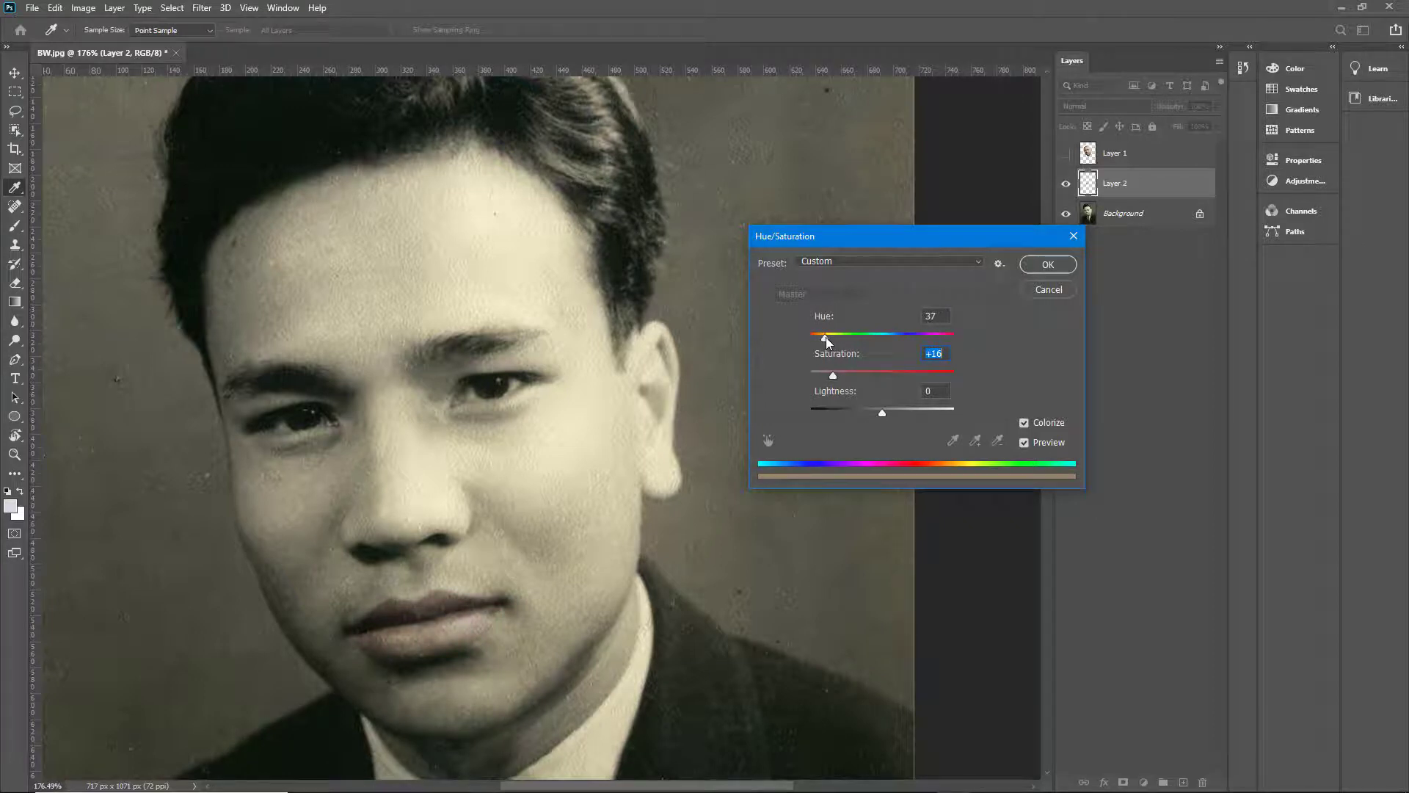
left_click(1047, 265)
- Show the tinted face layer, Layer 1, again and move the lips layer, Layer 2, above it
left_click(1065, 155)
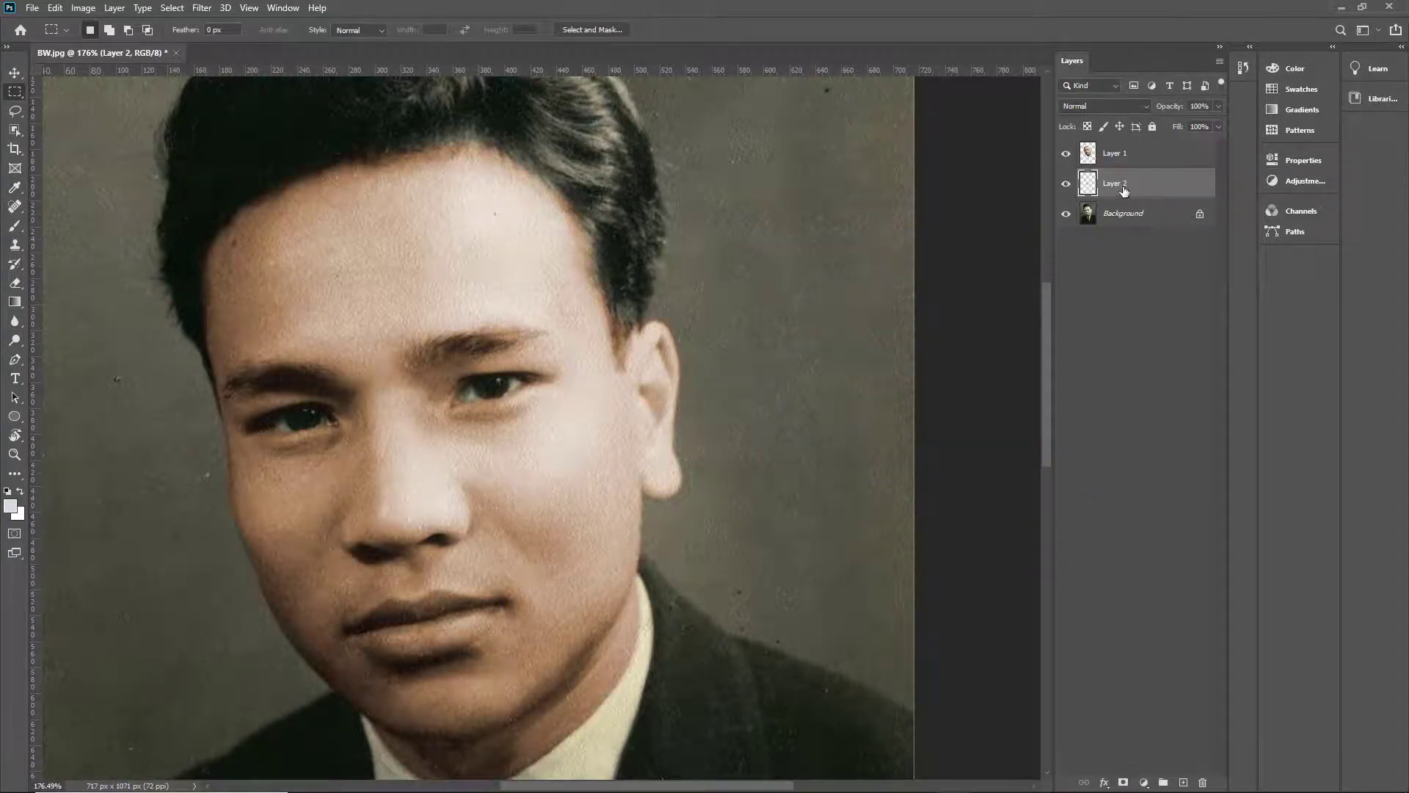
left_click_drag(1124, 189, 1120, 151)
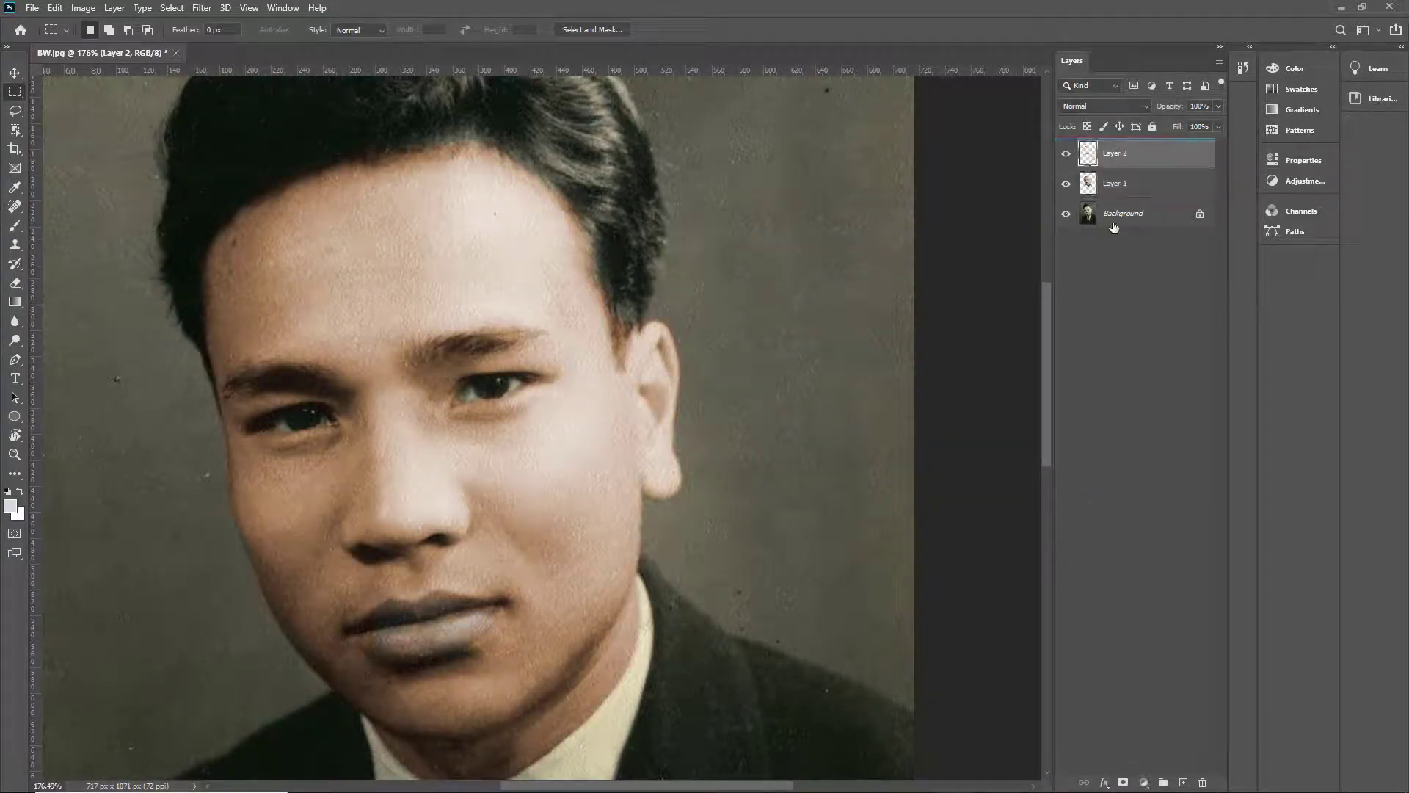
- Recolor the lips layer with a colorizing Hue/Saturation adjustment, setting the hue to 0 and fine-tuning the saturation to a natural pink
left_click(172, 9)
mouse_move(149, 13)
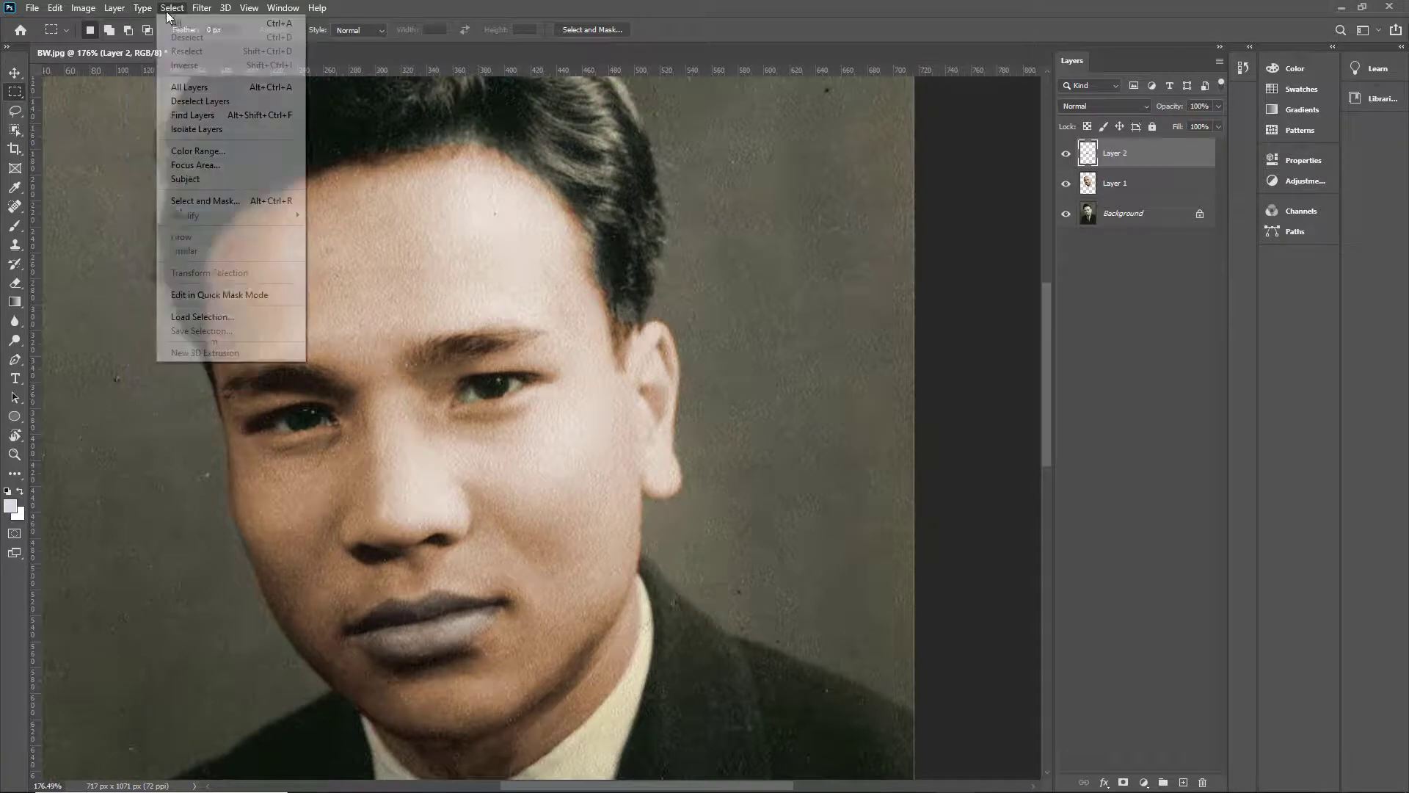
mouse_move(83, 8)
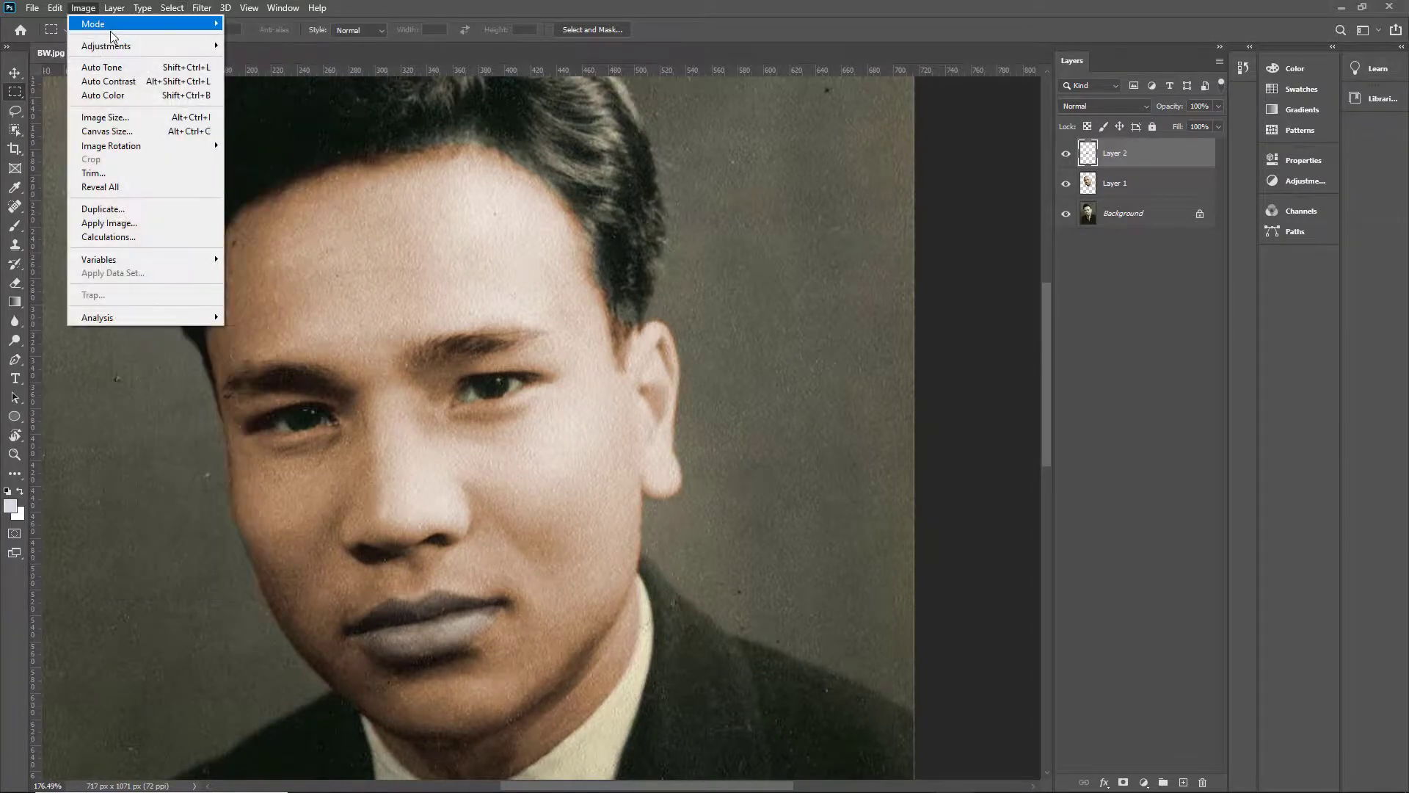
mouse_move(113, 48)
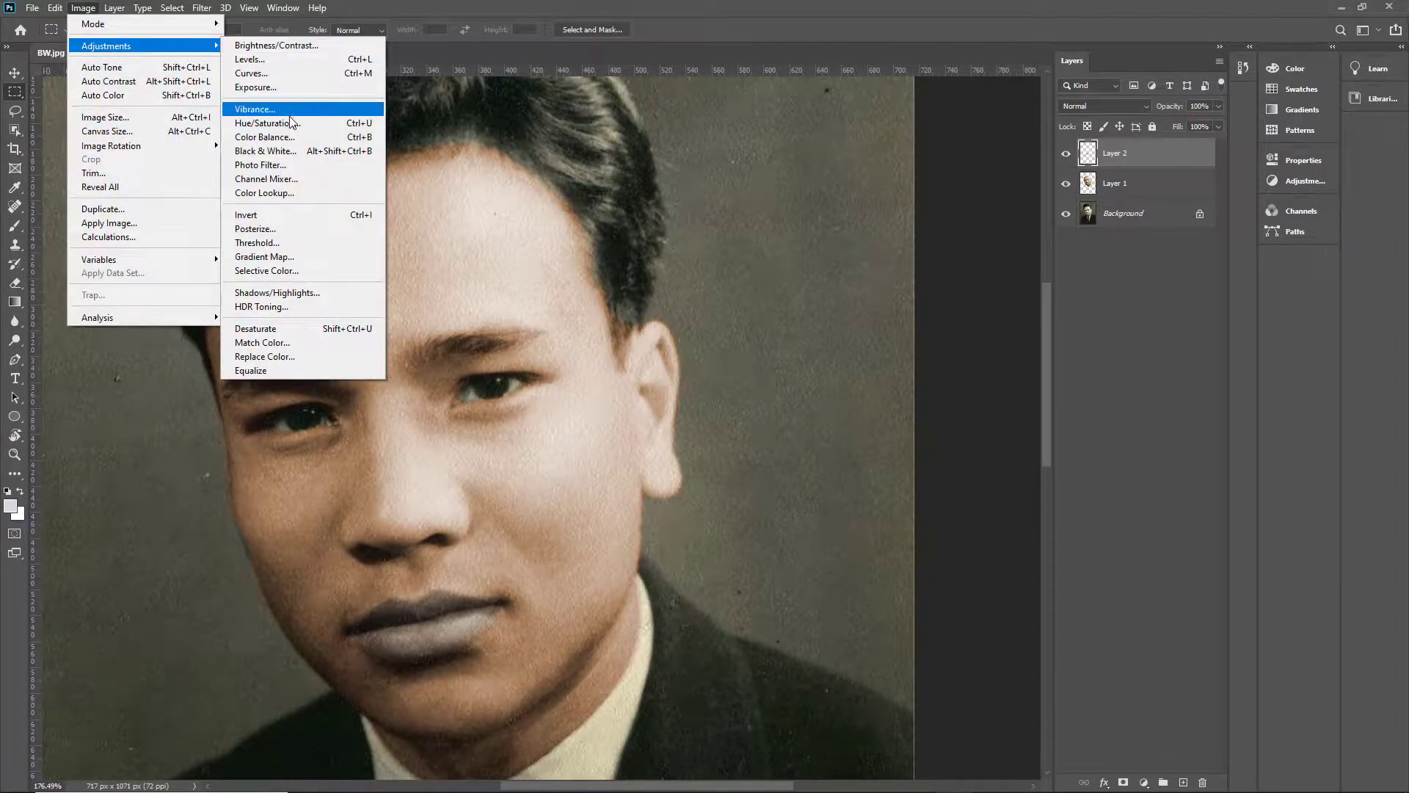
left_click(316, 124)
left_click(1046, 431)
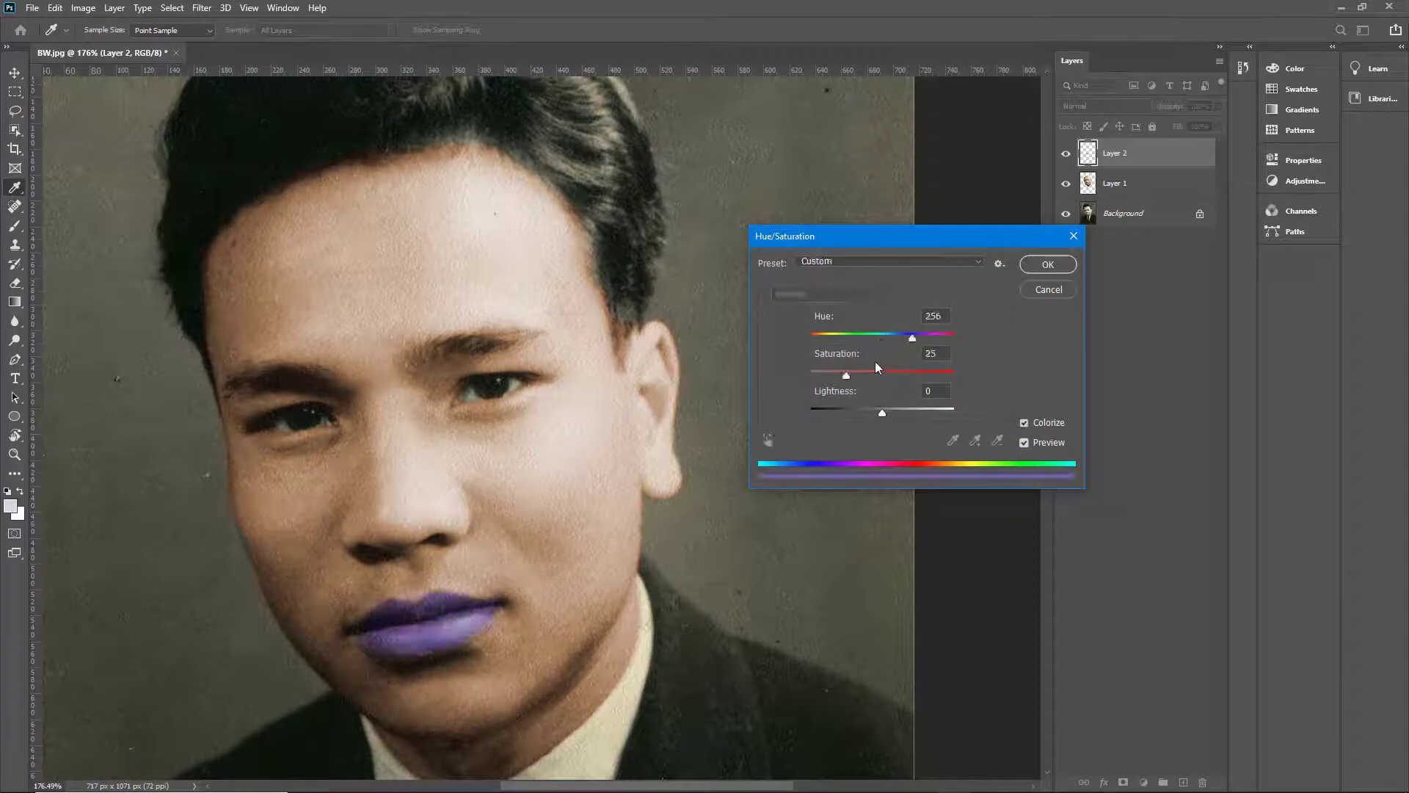
left_click_drag(909, 338, 767, 347)
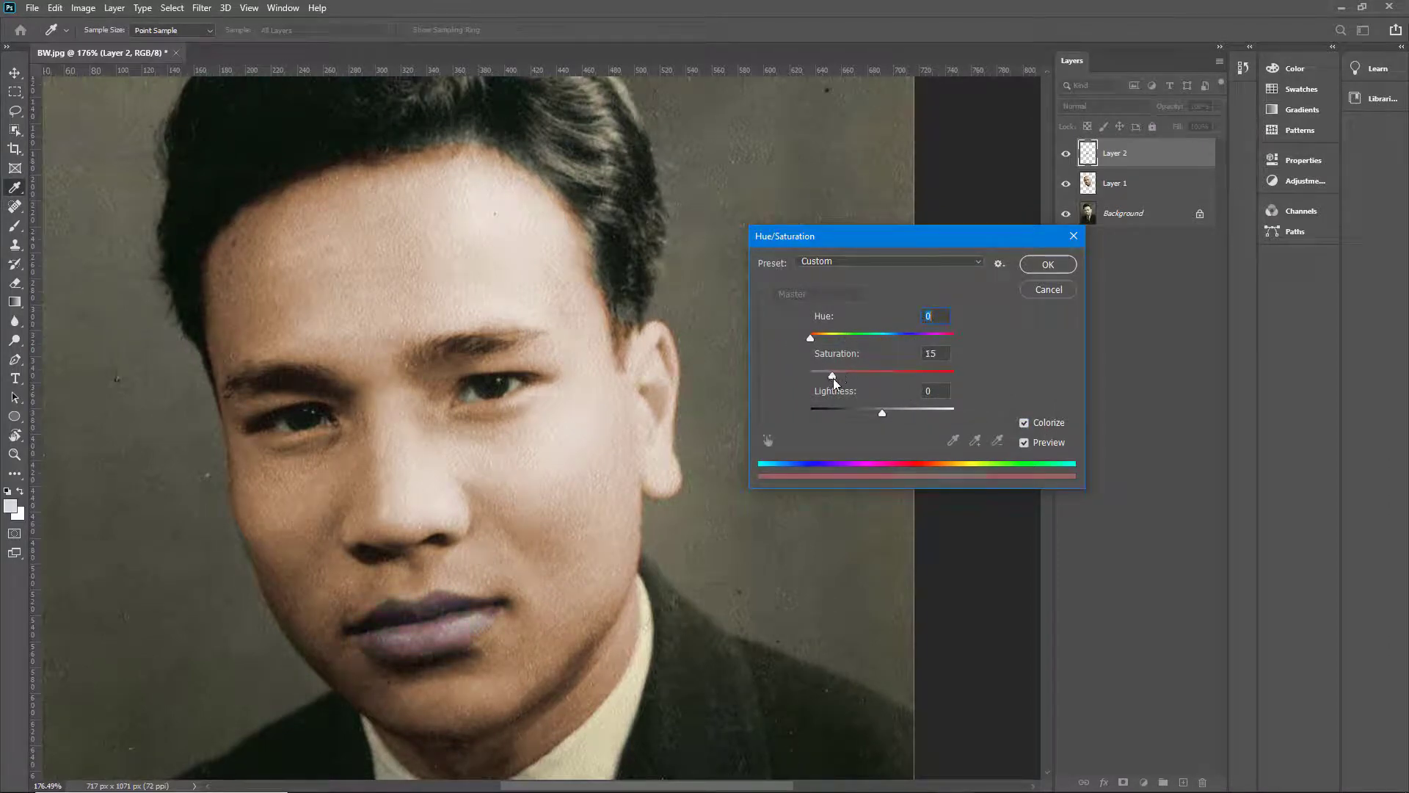
mouse_move(835, 377)
left_mouse_down()
mouse_move(815, 341)
mouse_move(846, 378)
left_mouse_up()
left_click(1048, 266)
- Examine the tinted face and lips, the collar and the suit up close and in the full portrait
key("ctrl+0")
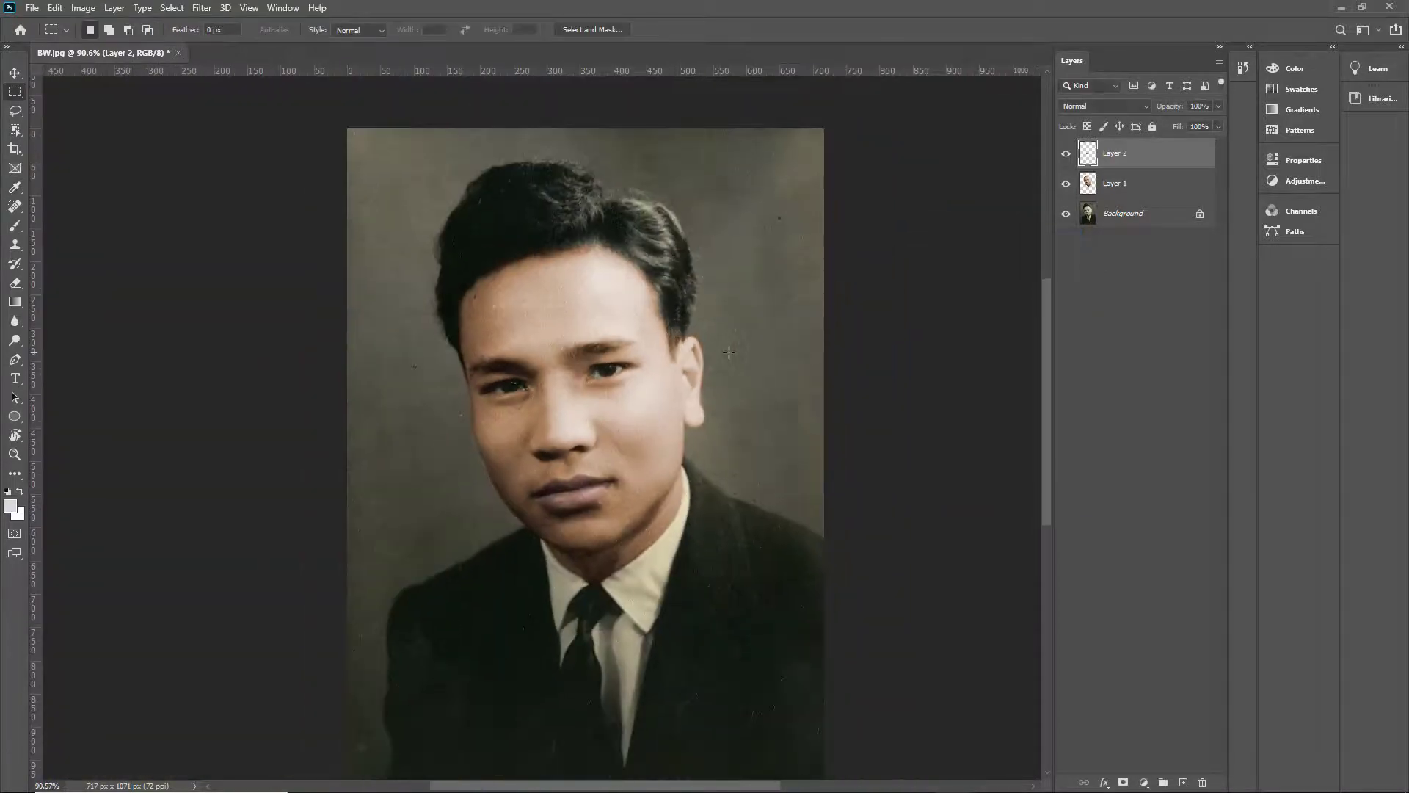
scroll(729, 352, "down", 2)
scroll(729, 352, "up", 5)
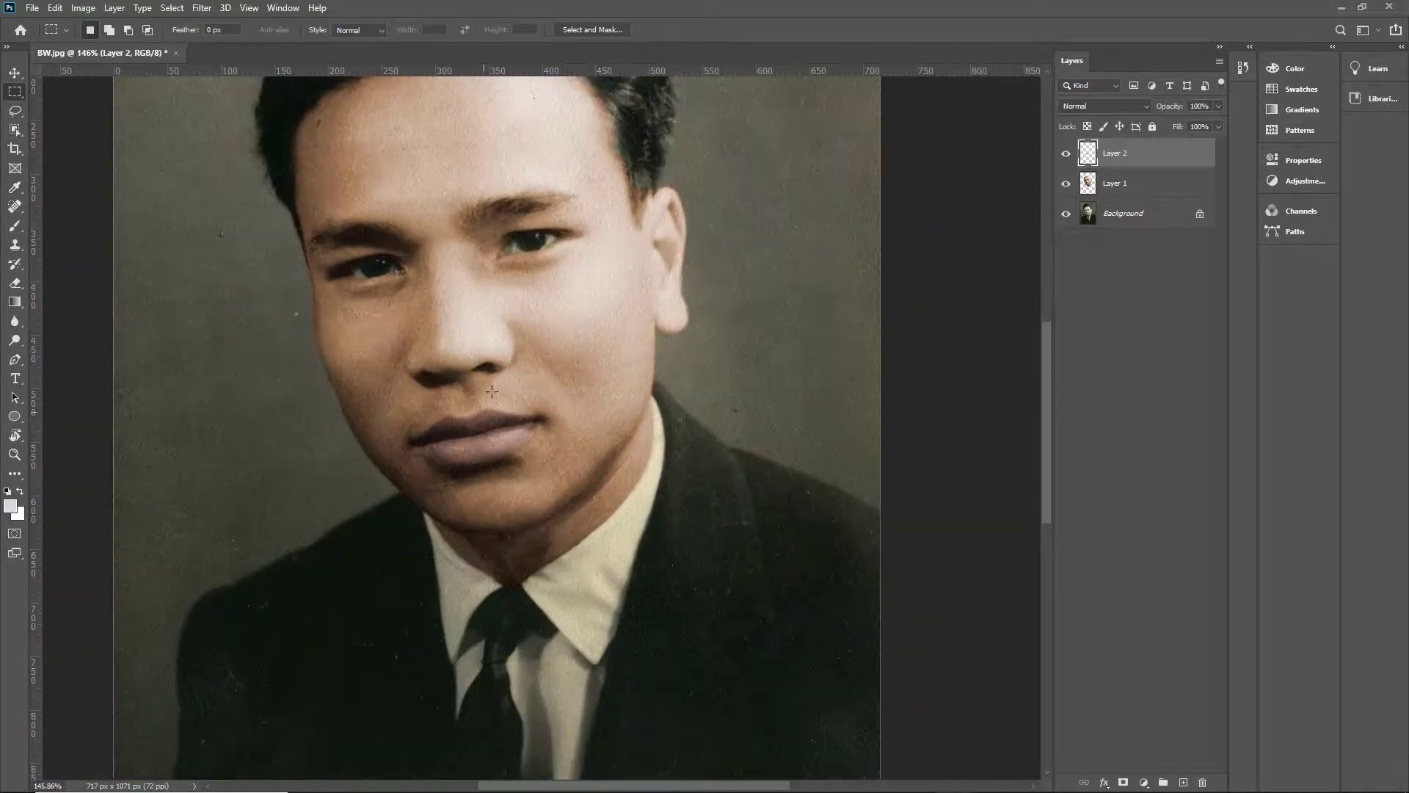
scroll(616, 552, "down", 2)
scroll(616, 553, "up", 3)
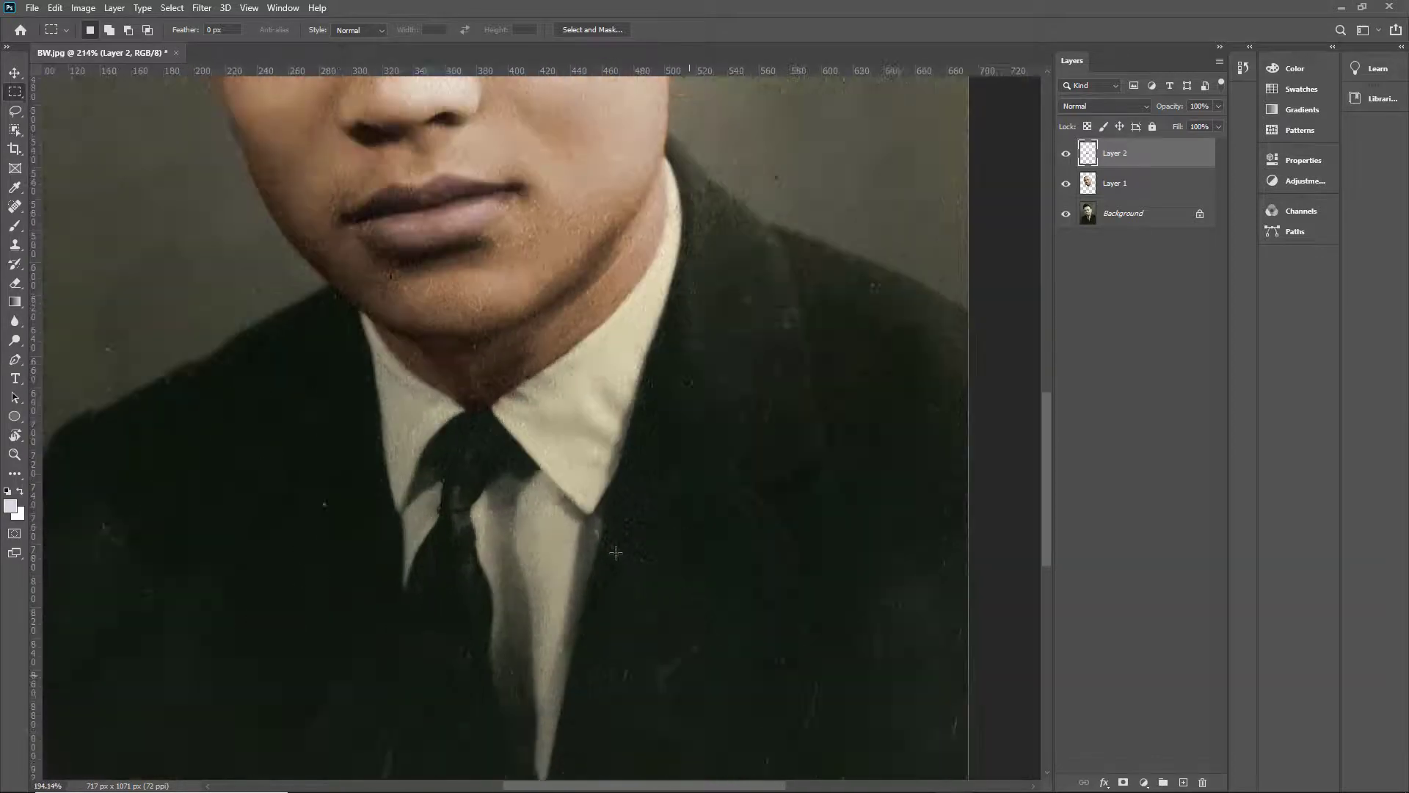
scroll(616, 552, "down", 6)
scroll(616, 553, "down", 2)
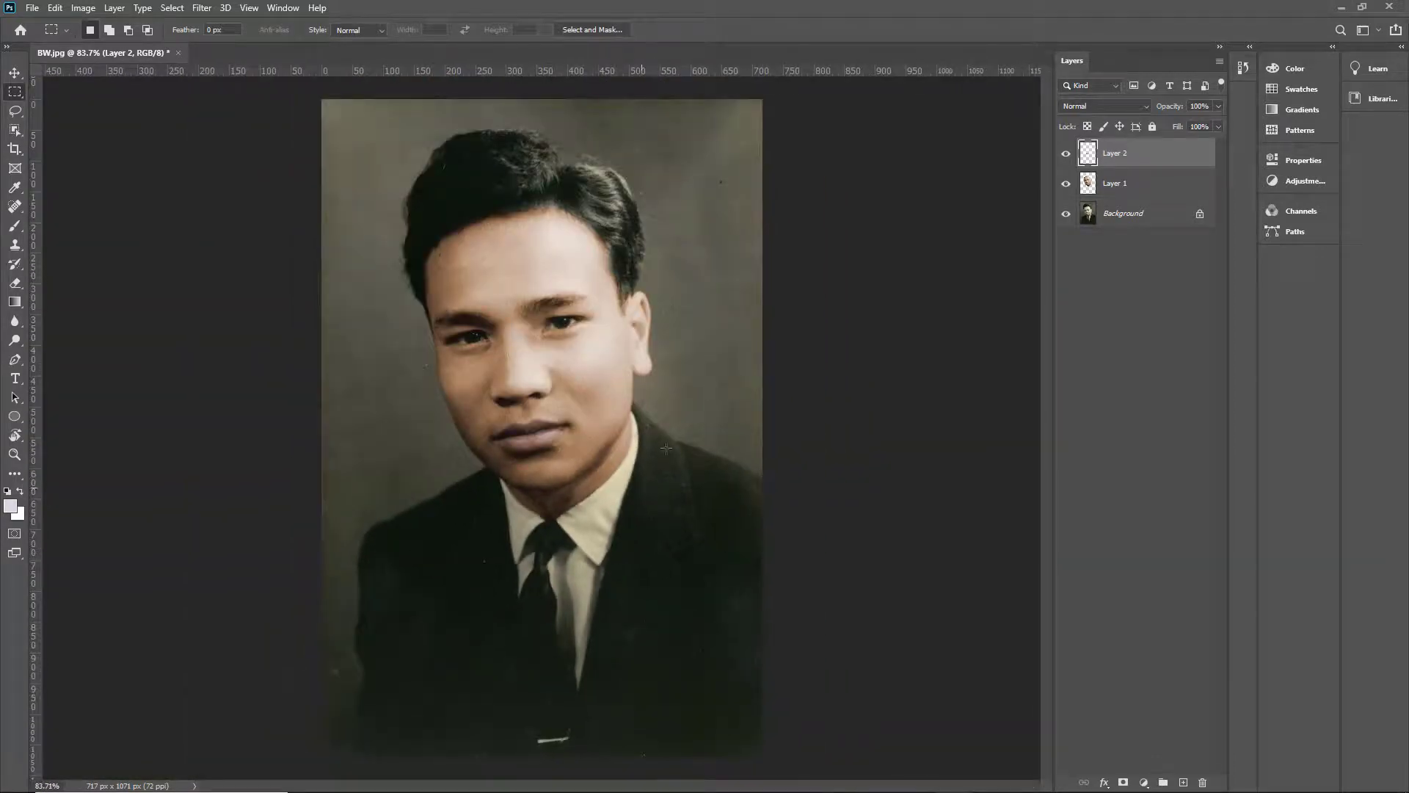
- Neutralize the Background layer to pure gray with a colorizing Hue/Saturation adjustment at saturation 0
left_click(1111, 223)
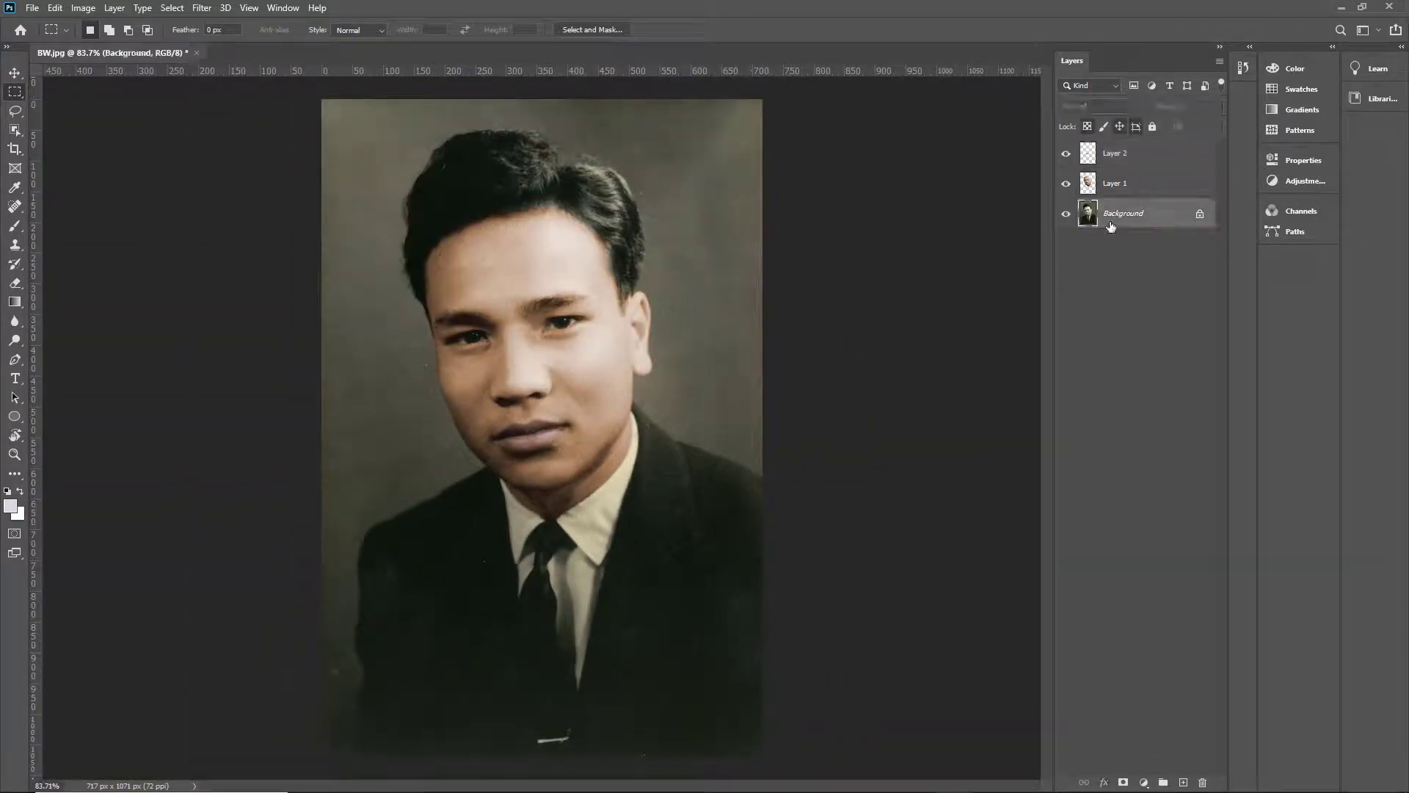
left_click(83, 9)
mouse_move(111, 46)
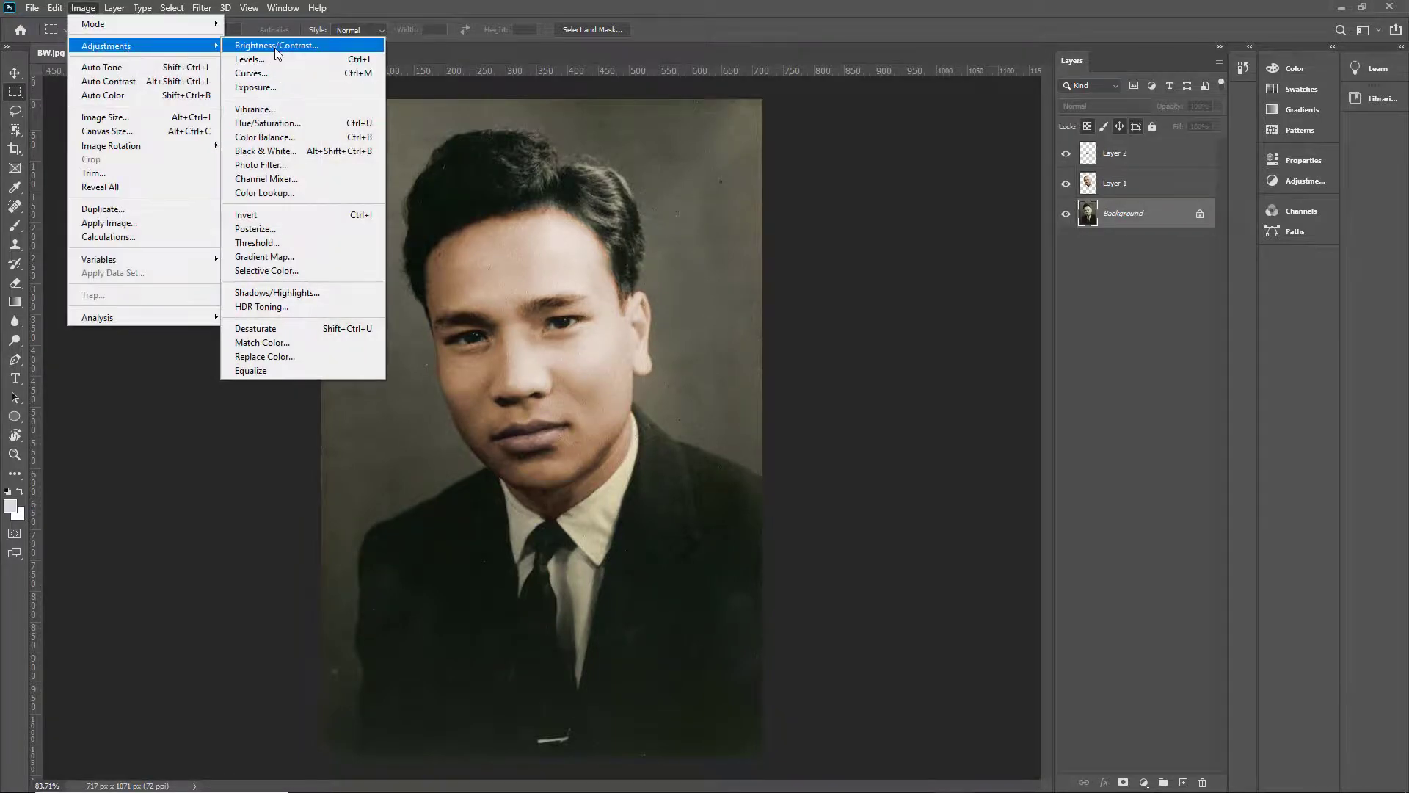
left_click(279, 125)
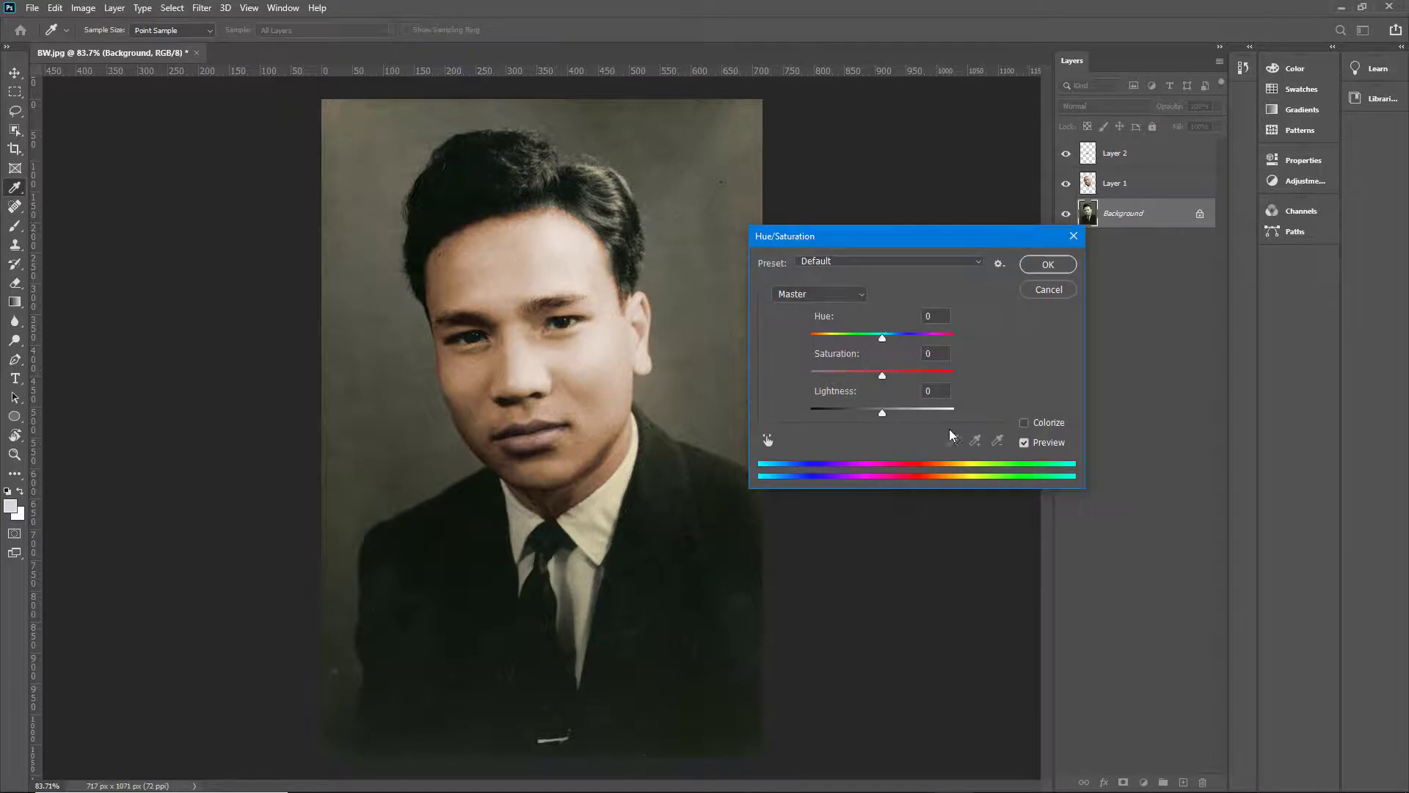
left_click(1024, 423)
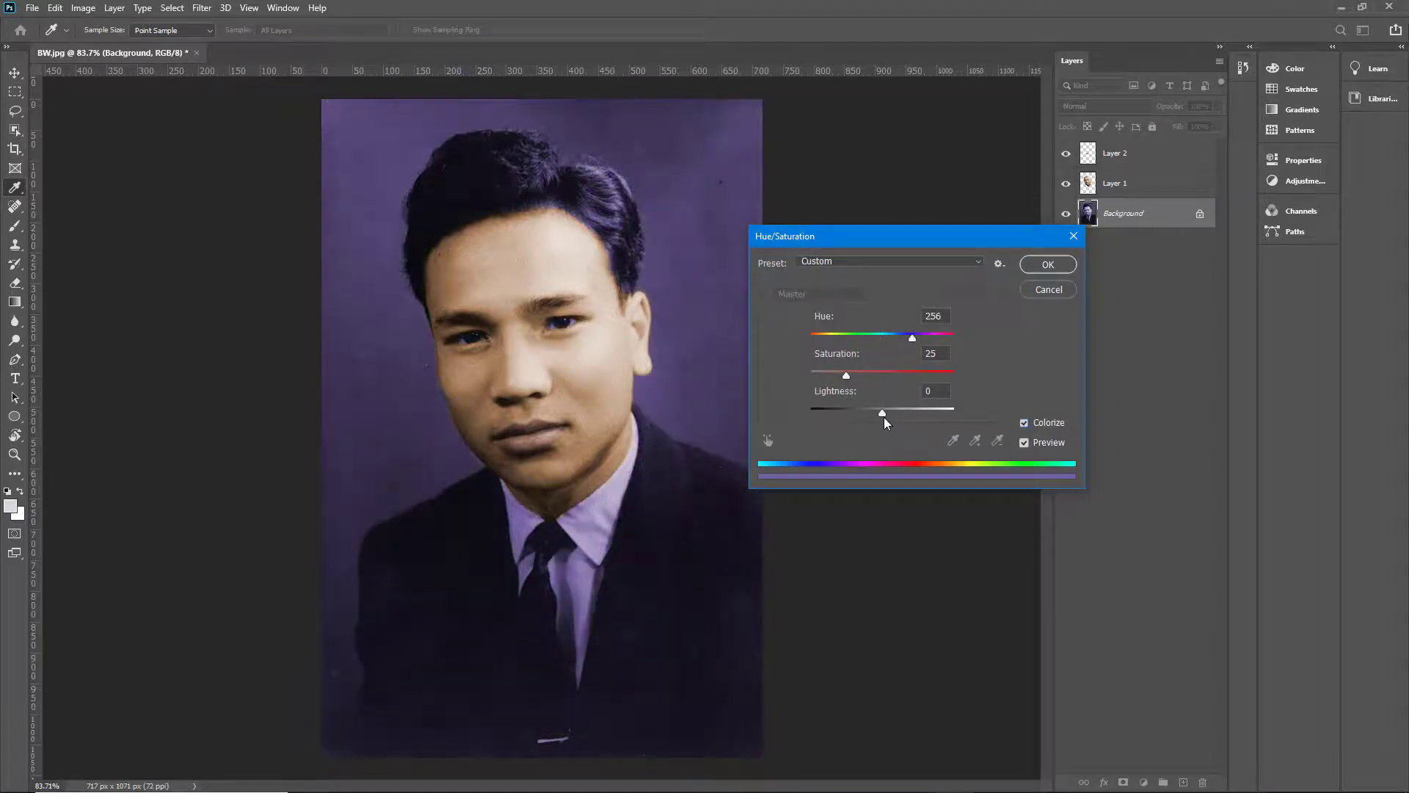
left_click_drag(881, 413, 772, 433)
key("ctrl+z")
left_click_drag(848, 379, 718, 390)
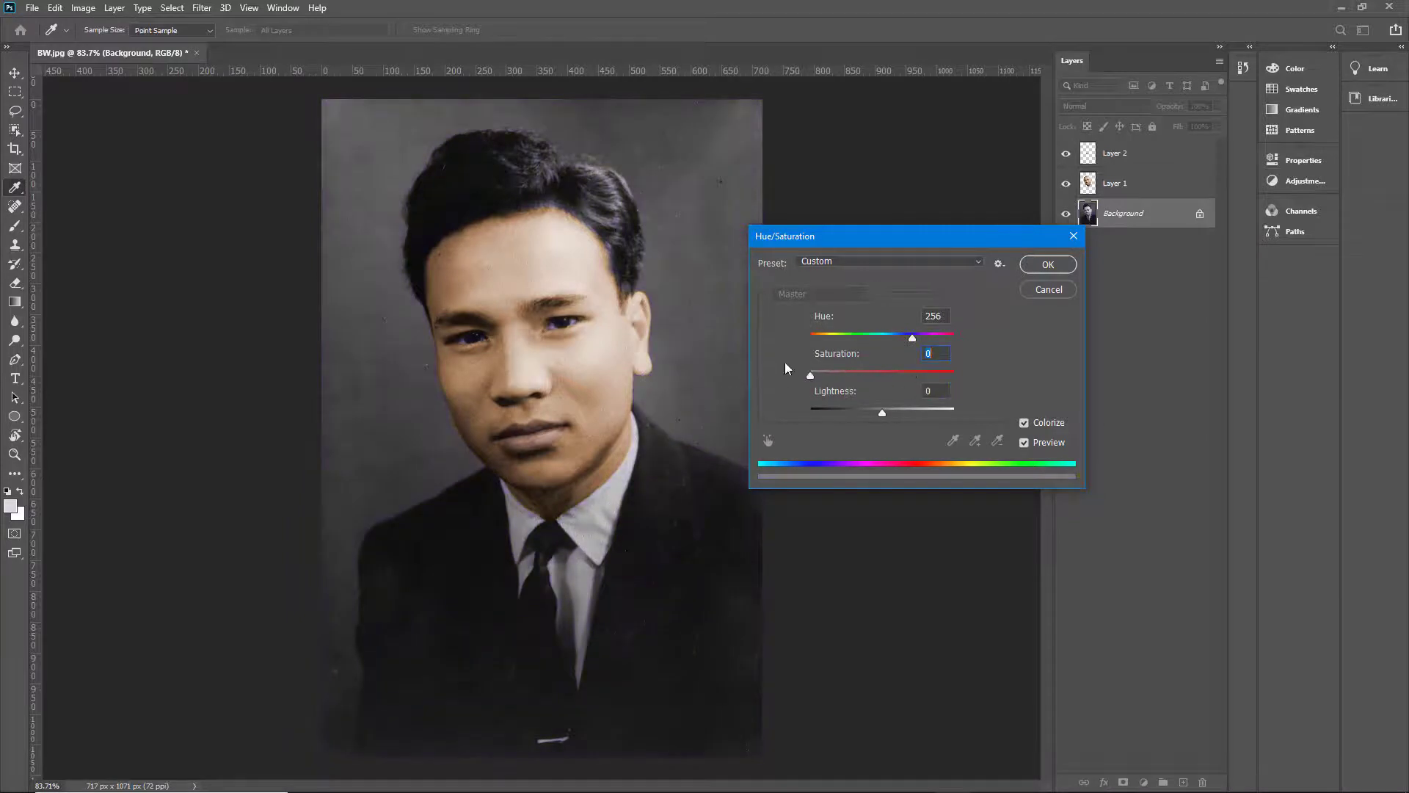
left_click(1048, 264)
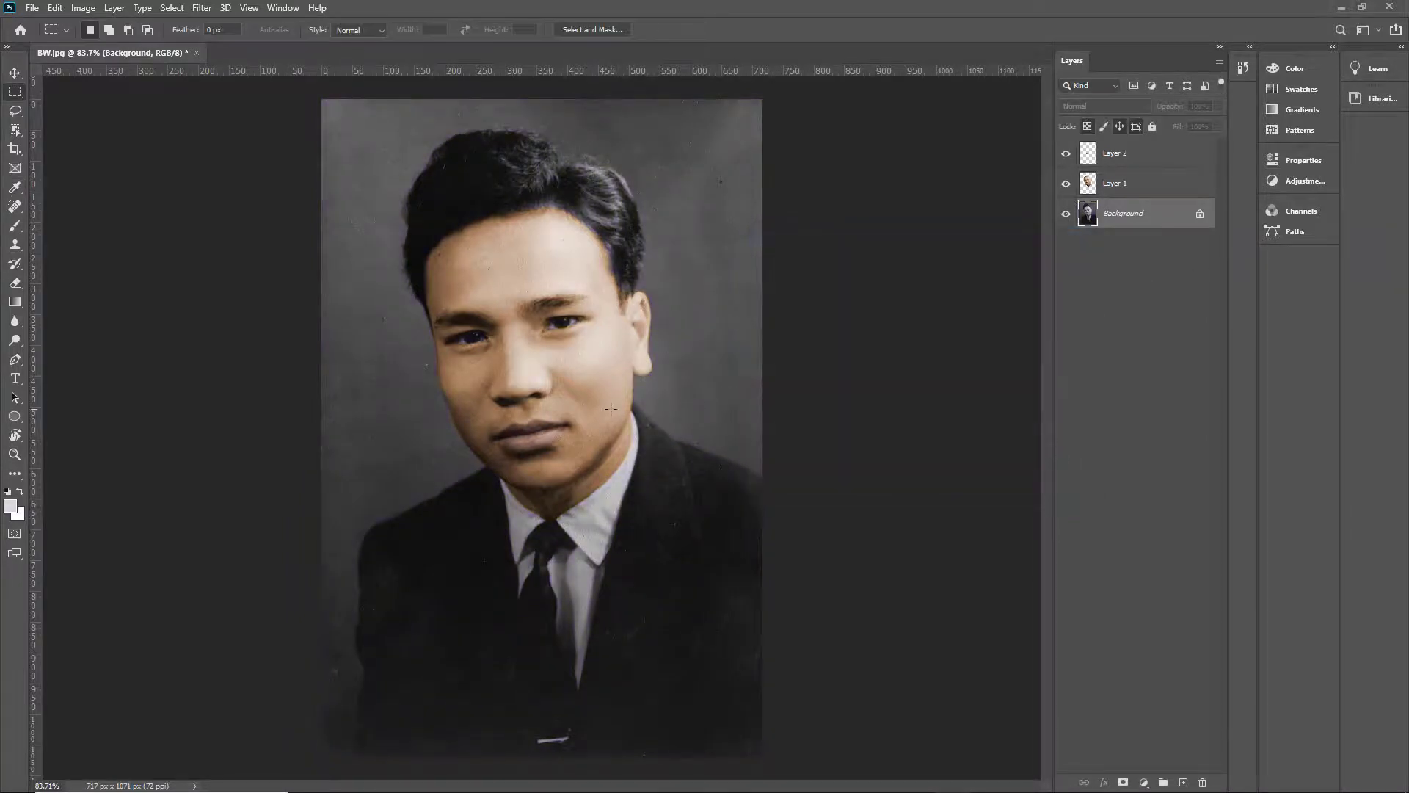
- Duplicate the Background layer within the same document, naming the duplicate Background copy
scroll(580, 476, "up", 3)
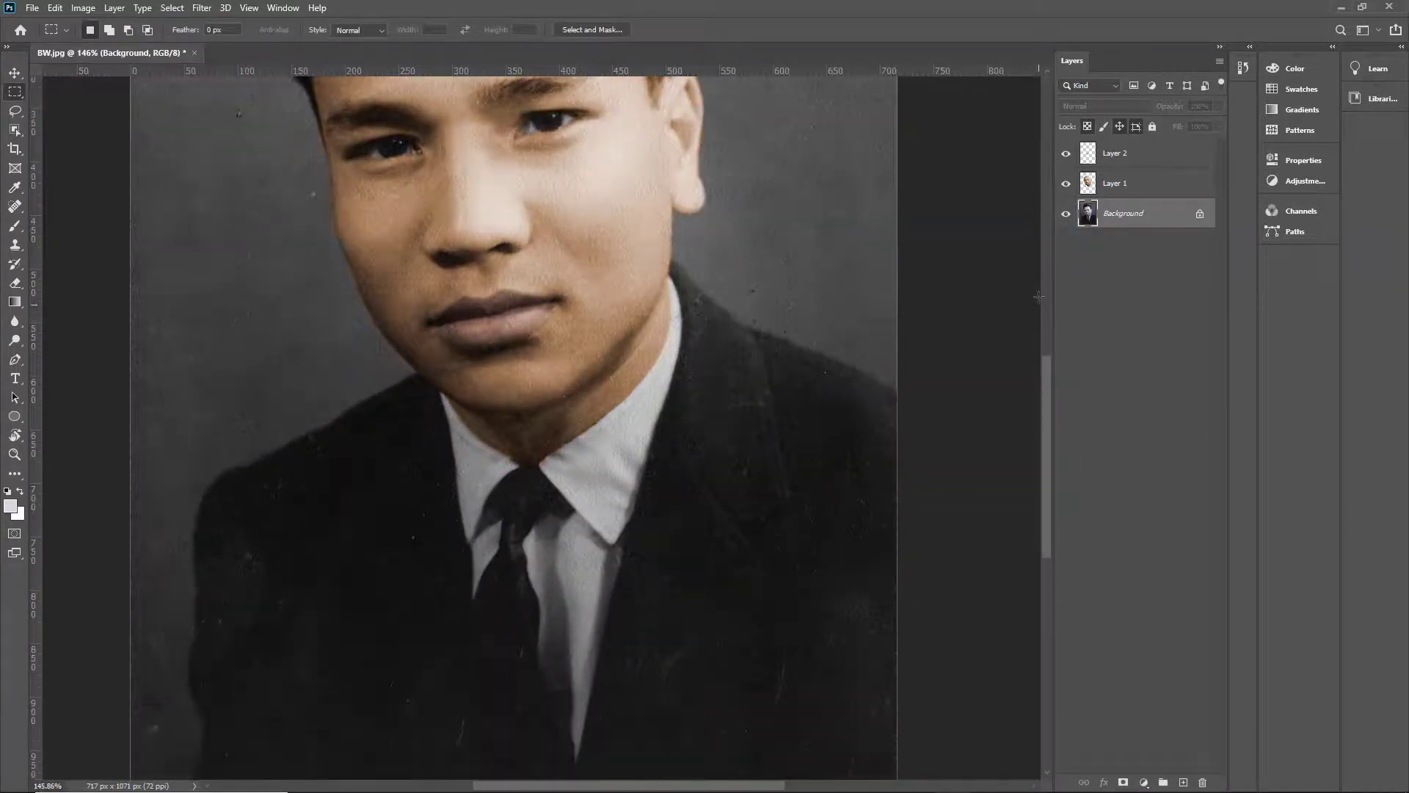
scroll(721, 269, "down", 1)
scroll(942, 317, "up", 3)
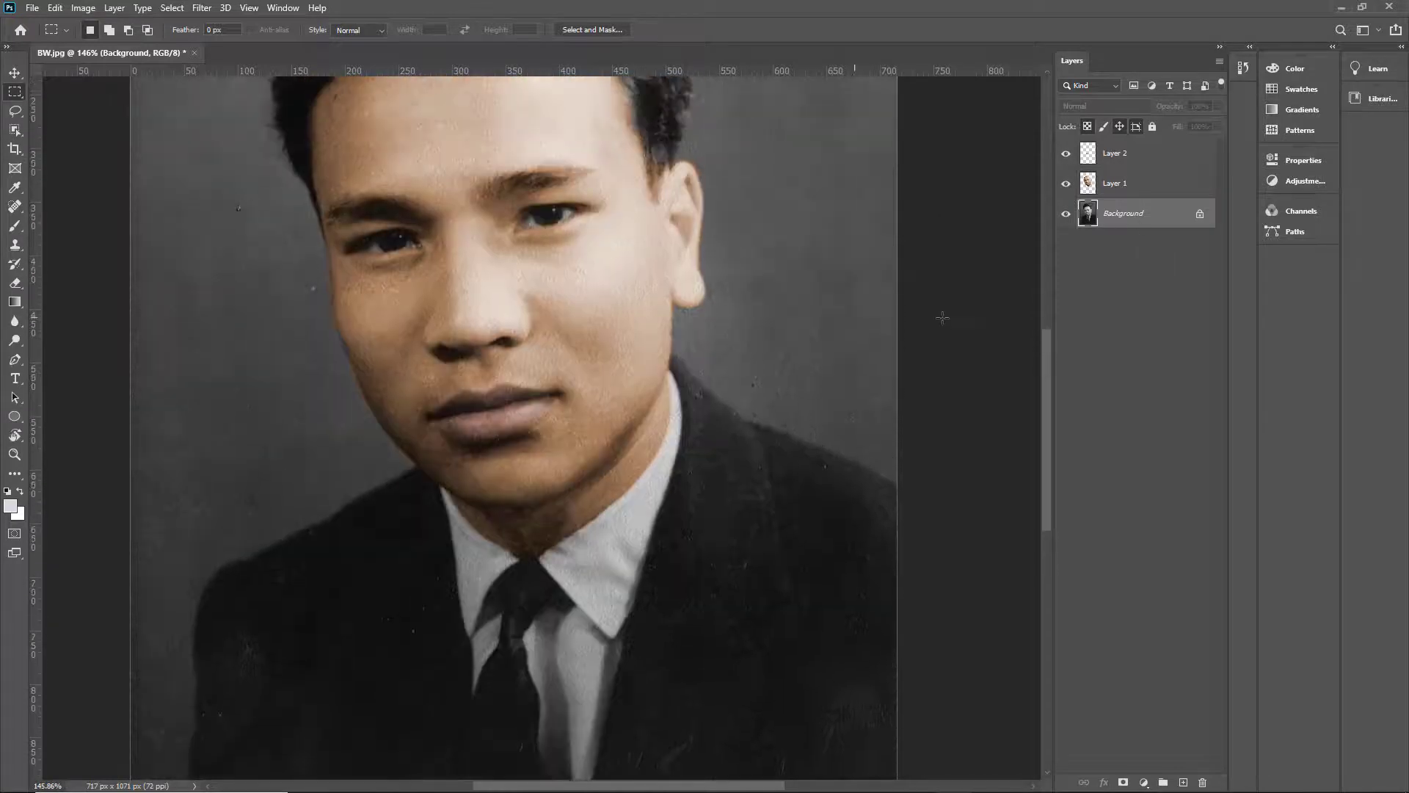
right_click(1148, 231)
left_click(1182, 230)
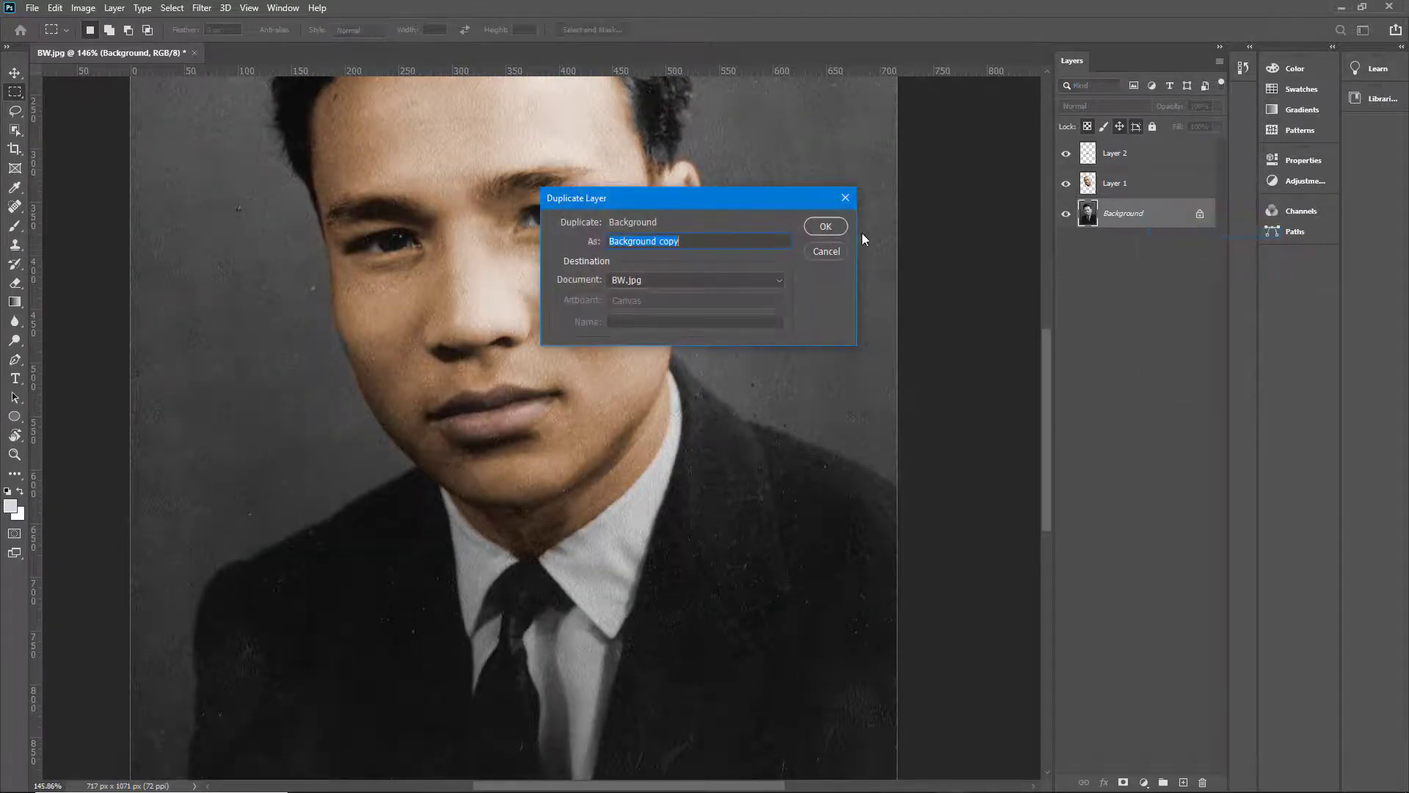
left_click(826, 226)
- Colorize the Background copy layer with a blue tint using a Hue/Saturation adjustment
left_click(92, 10)
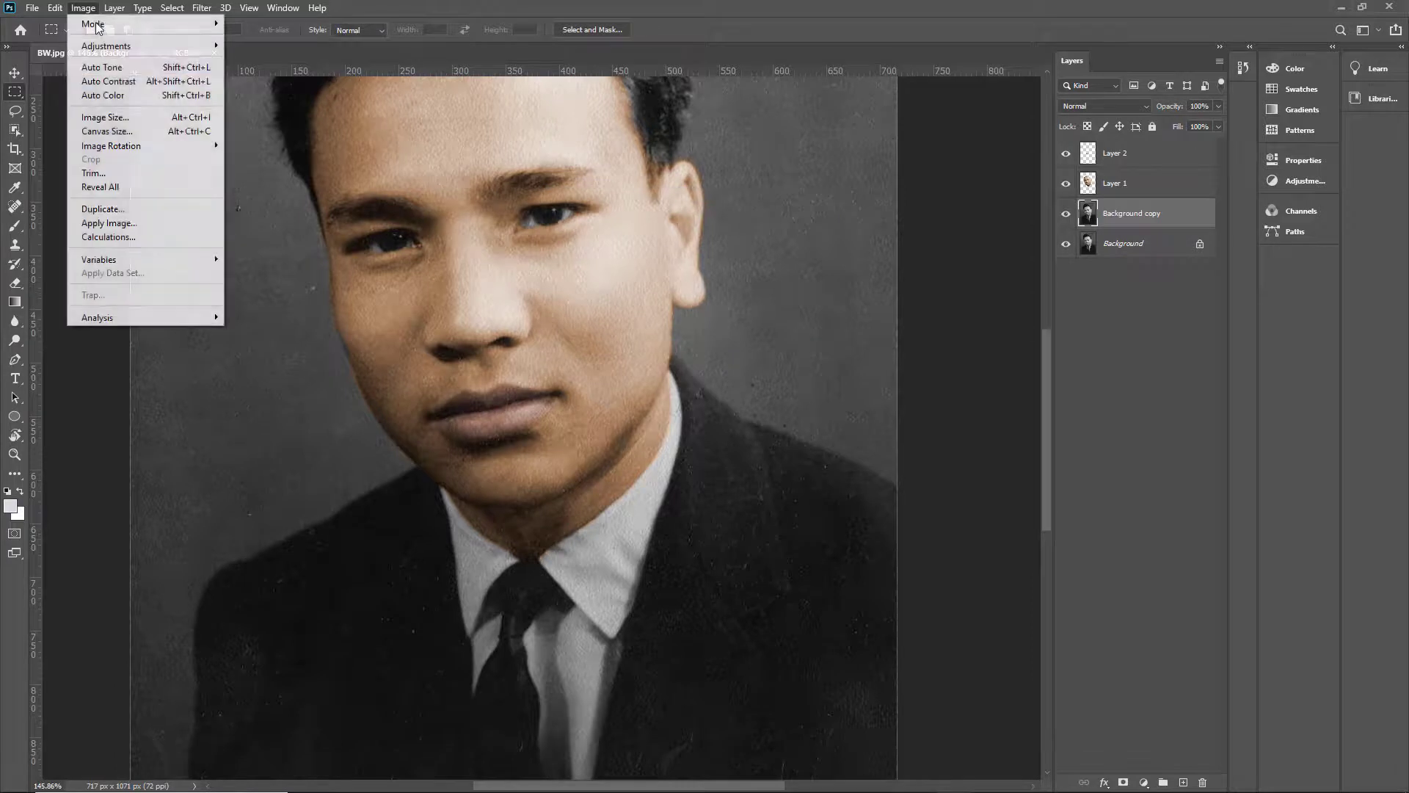
mouse_move(140, 46)
left_click(285, 123)
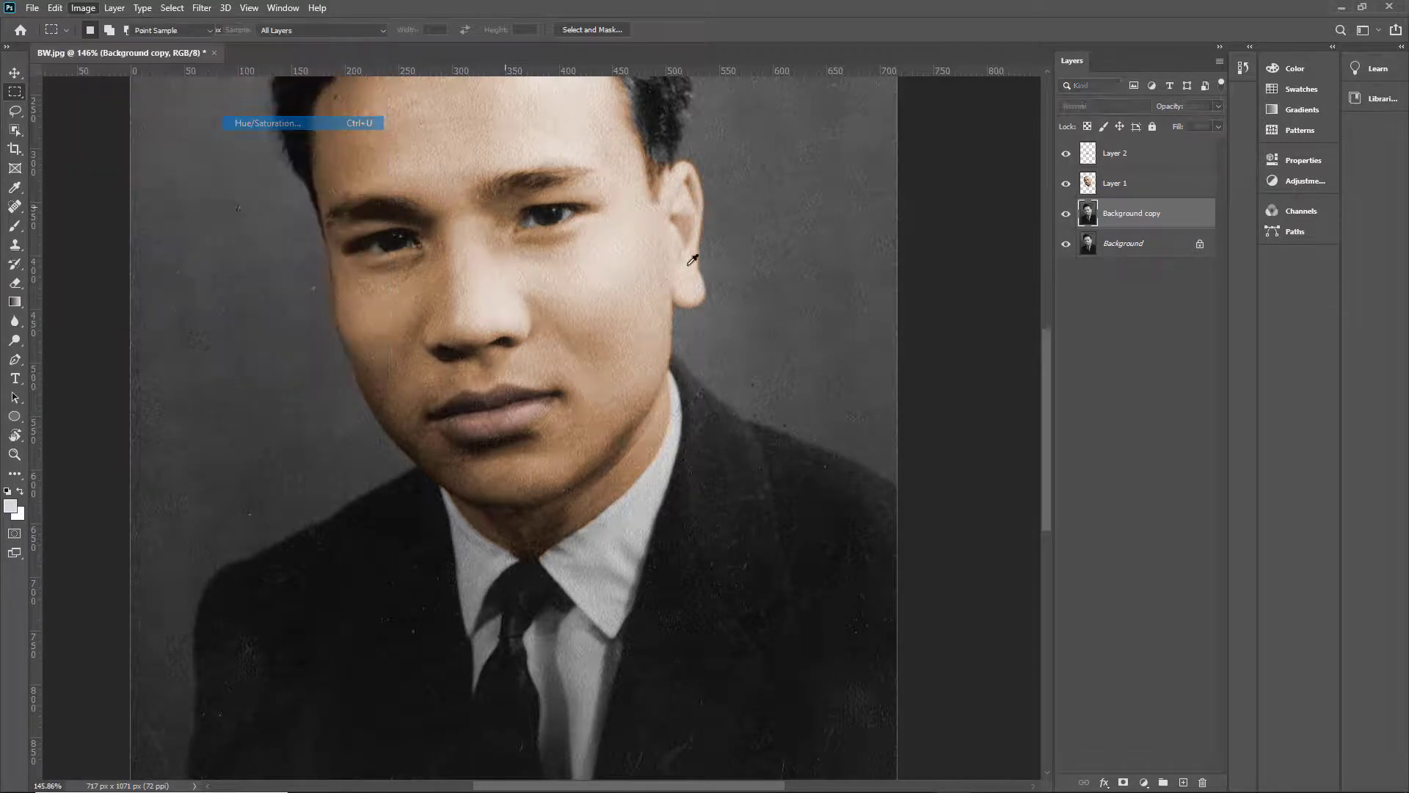
left_click(1024, 423)
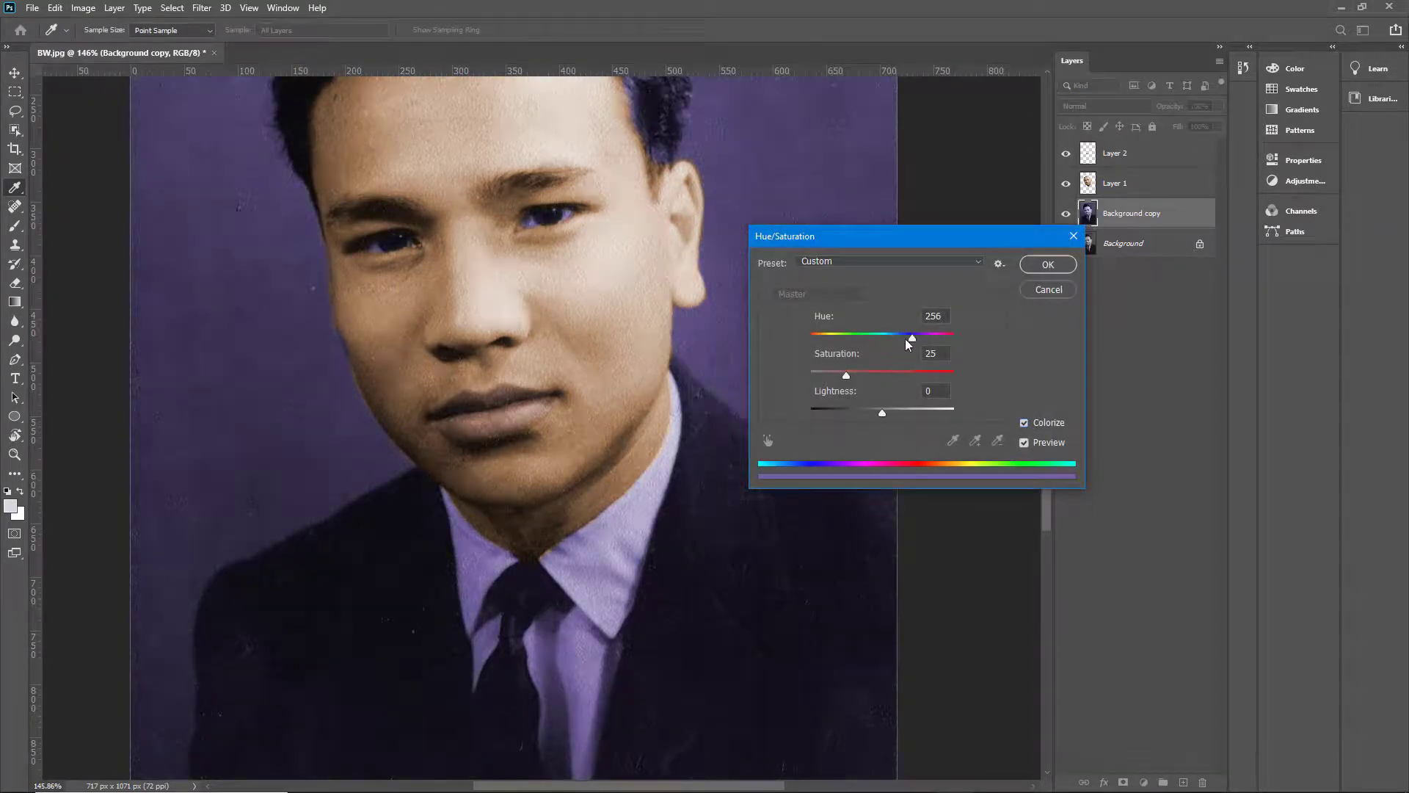
left_click_drag(907, 342, 902, 342)
left_click(1048, 264)
key("ctrl+0")
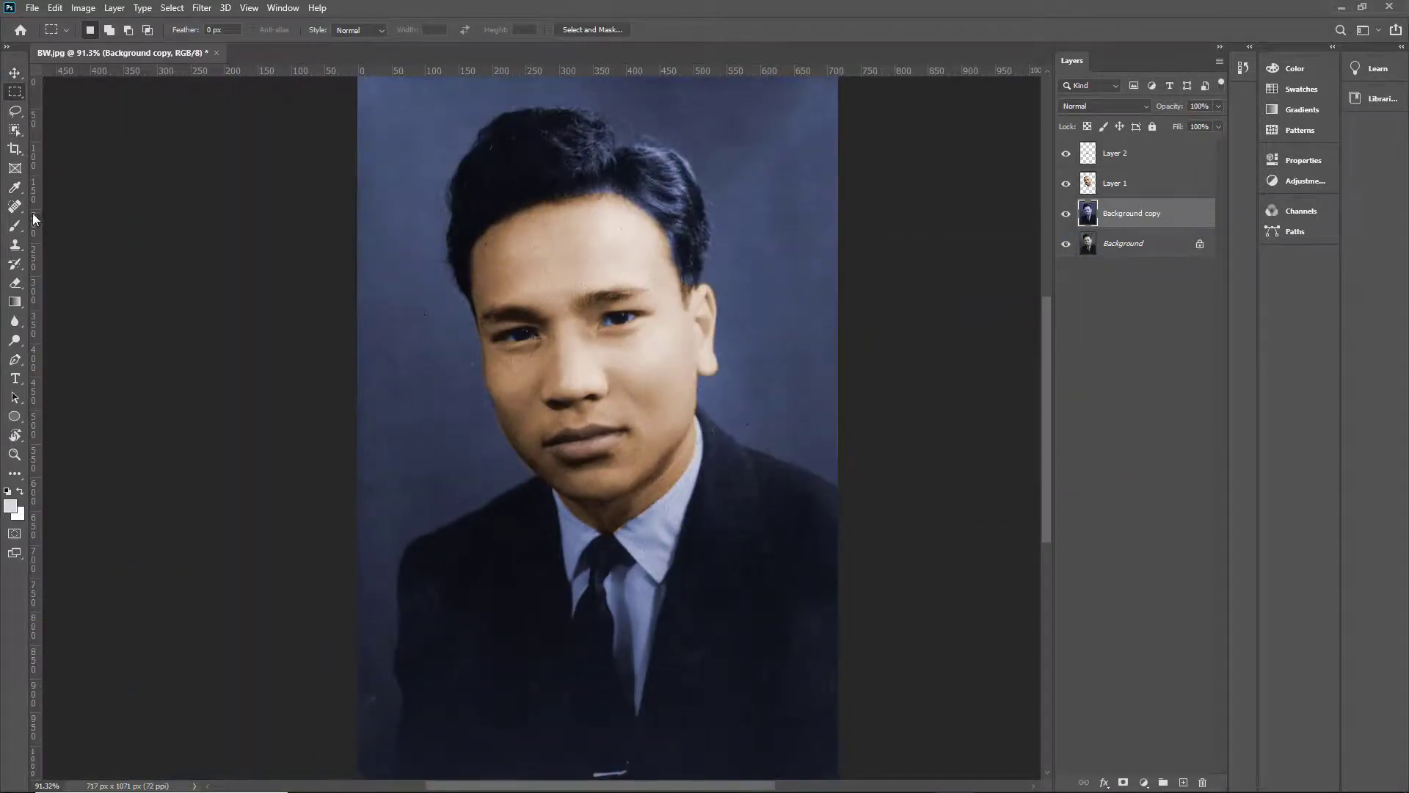
- Erase the blue tint from the eyes, shirt, tie and main part of the jacket on Background copy, enlarging the eraser to 70
left_click(18, 287)
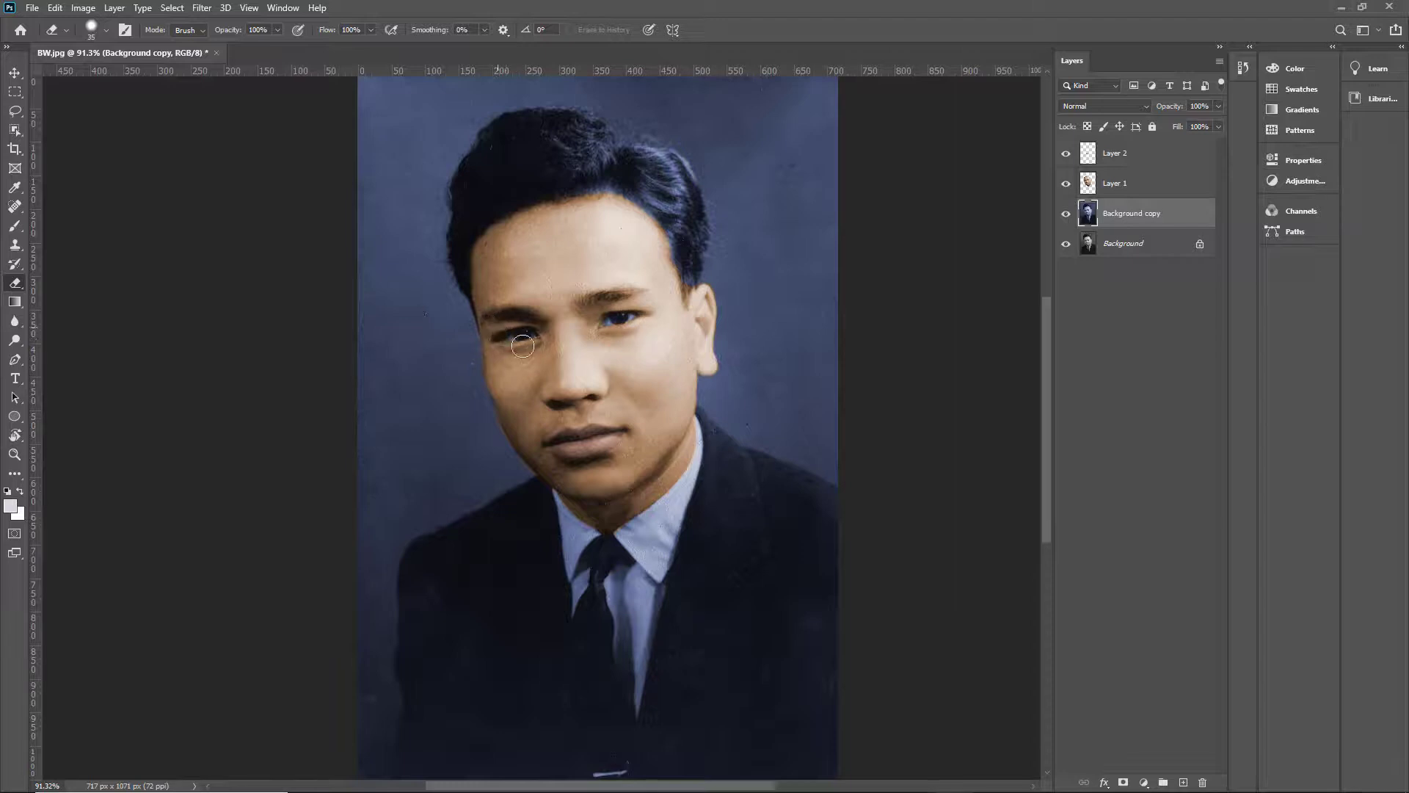
scroll(612, 417, "down", 3)
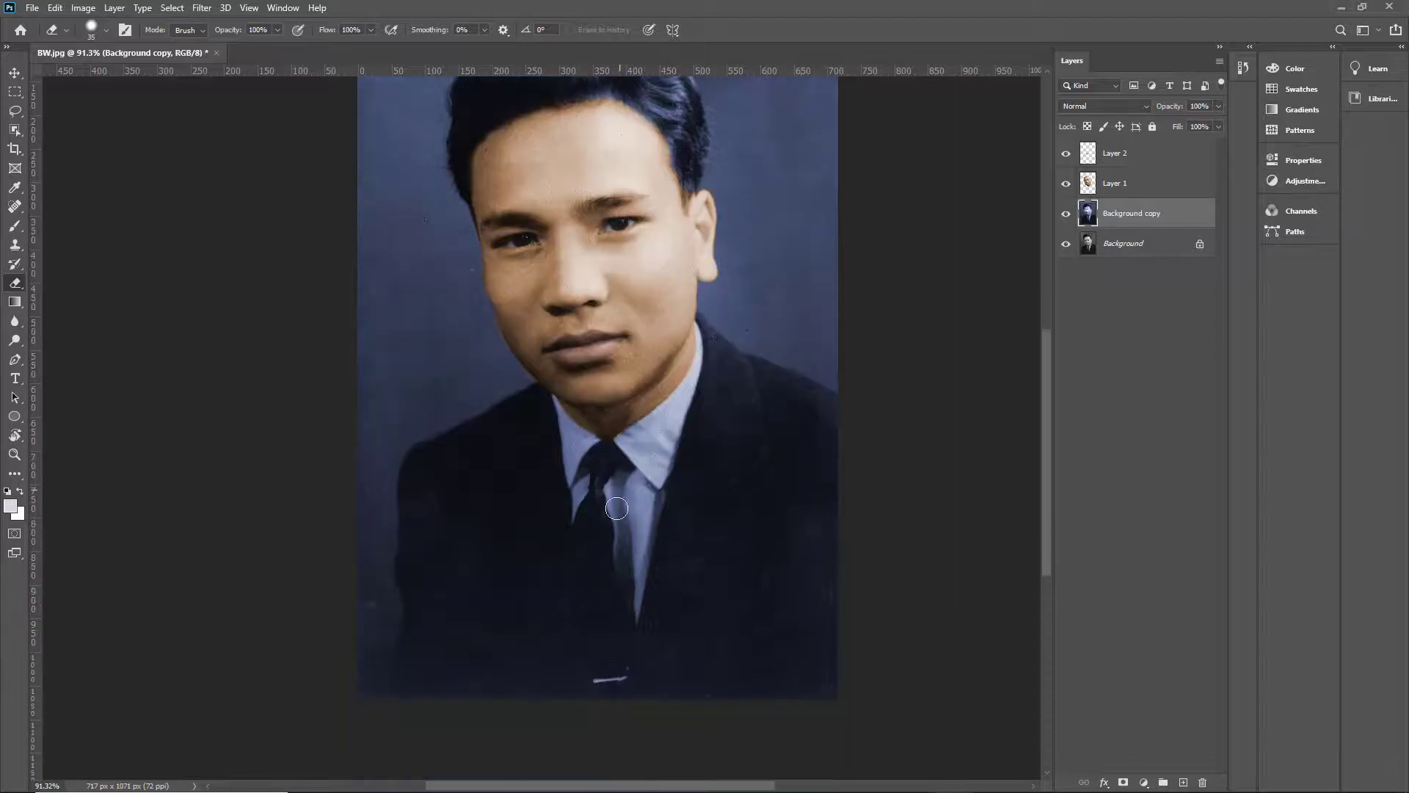
mouse_move(639, 485)
left_mouse_down()
mouse_move(617, 505)
mouse_move(650, 436)
mouse_move(618, 426)
left_mouse_up()
key("bracketright")
key("bracketright")
key("bracketright")
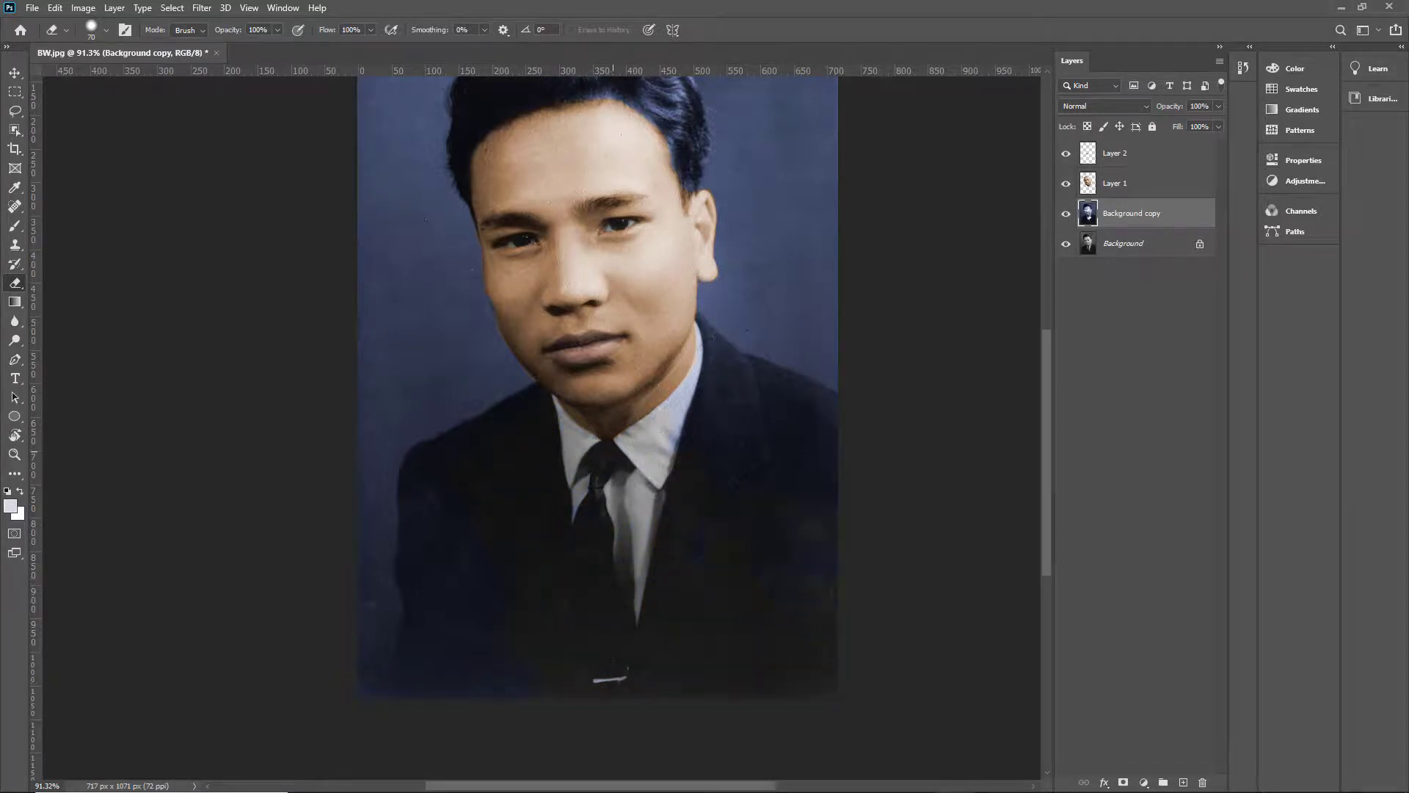
- Erase the remaining blue tint along the jacket's shoulders and sleeve and beside the tie
scroll(852, 465, "up", 2)
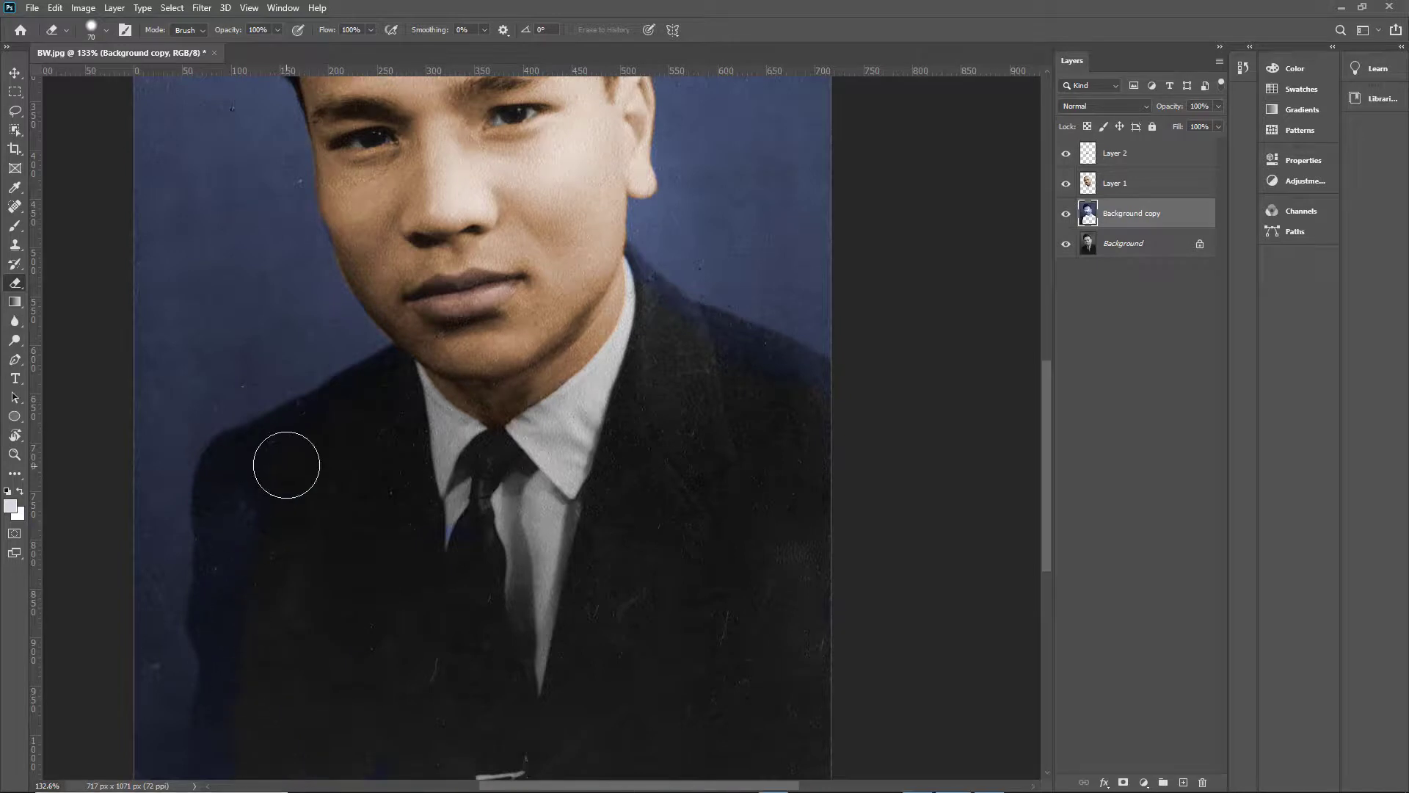
mouse_move(296, 444)
left_mouse_down()
mouse_move(232, 472)
mouse_move(233, 622)
mouse_move(225, 610)
mouse_move(221, 631)
mouse_move(226, 609)
mouse_move(240, 679)
mouse_move(220, 775)
mouse_move(606, 649)
mouse_move(503, 738)
mouse_move(602, 764)
mouse_move(690, 555)
mouse_move(385, 672)
mouse_move(375, 638)
left_mouse_up()
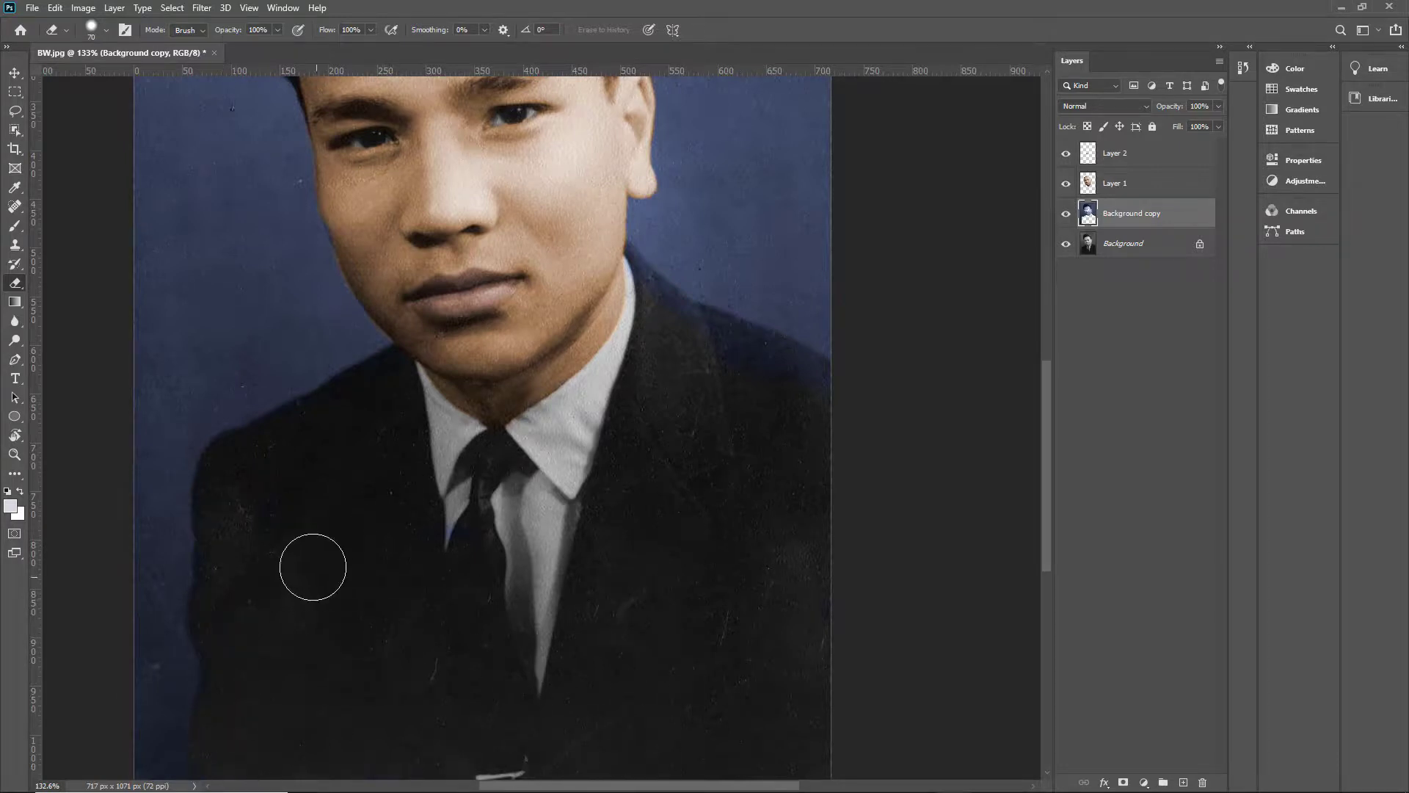
scroll(706, 434, "up", 3)
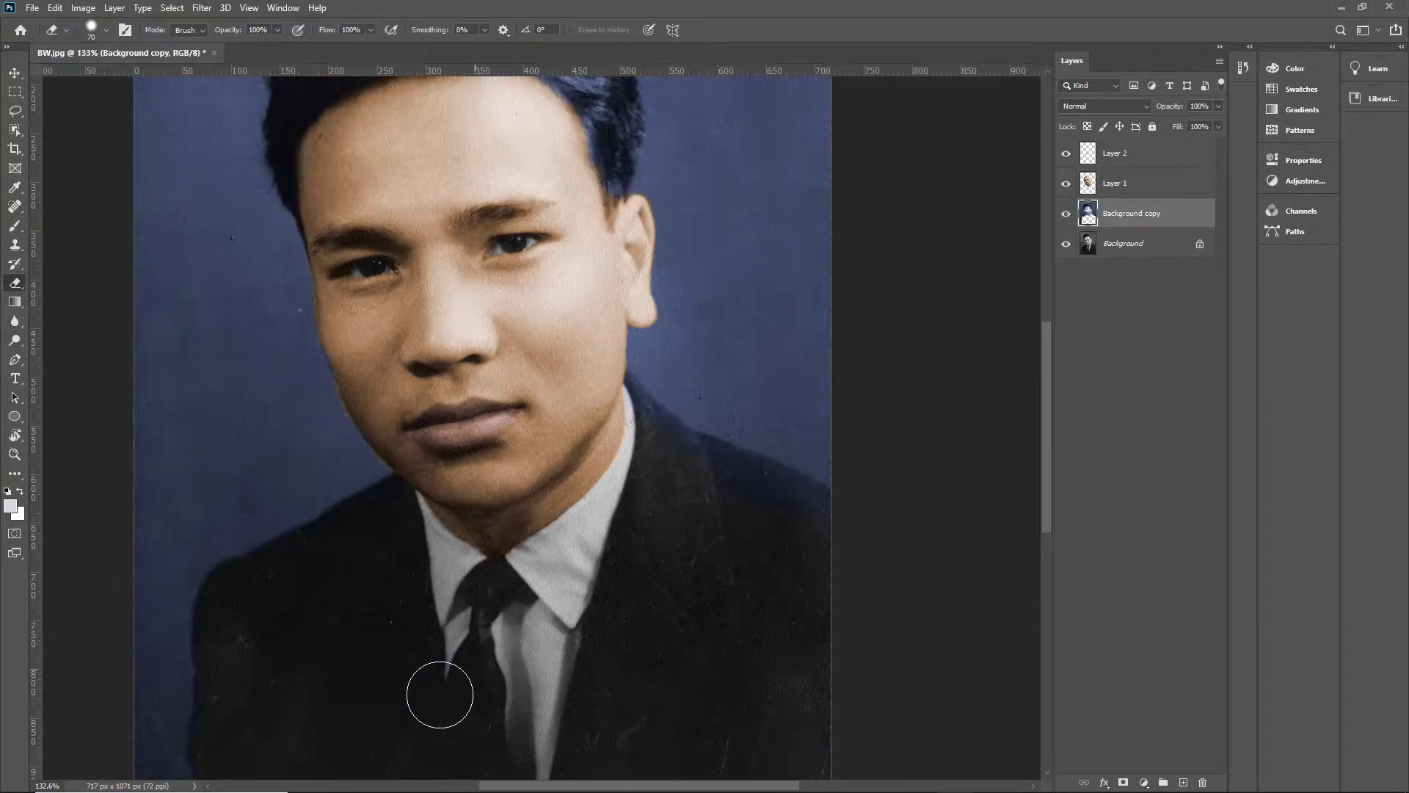
scroll(886, 544, "up", 3)
mouse_move(767, 507)
left_mouse_down()
mouse_move(463, 388)
mouse_move(556, 402)
mouse_move(771, 496)
mouse_move(350, 412)
mouse_move(343, 333)
mouse_move(302, 247)
mouse_move(337, 298)
mouse_move(417, 350)
left_mouse_up()
scroll(443, 585, "down", 5)
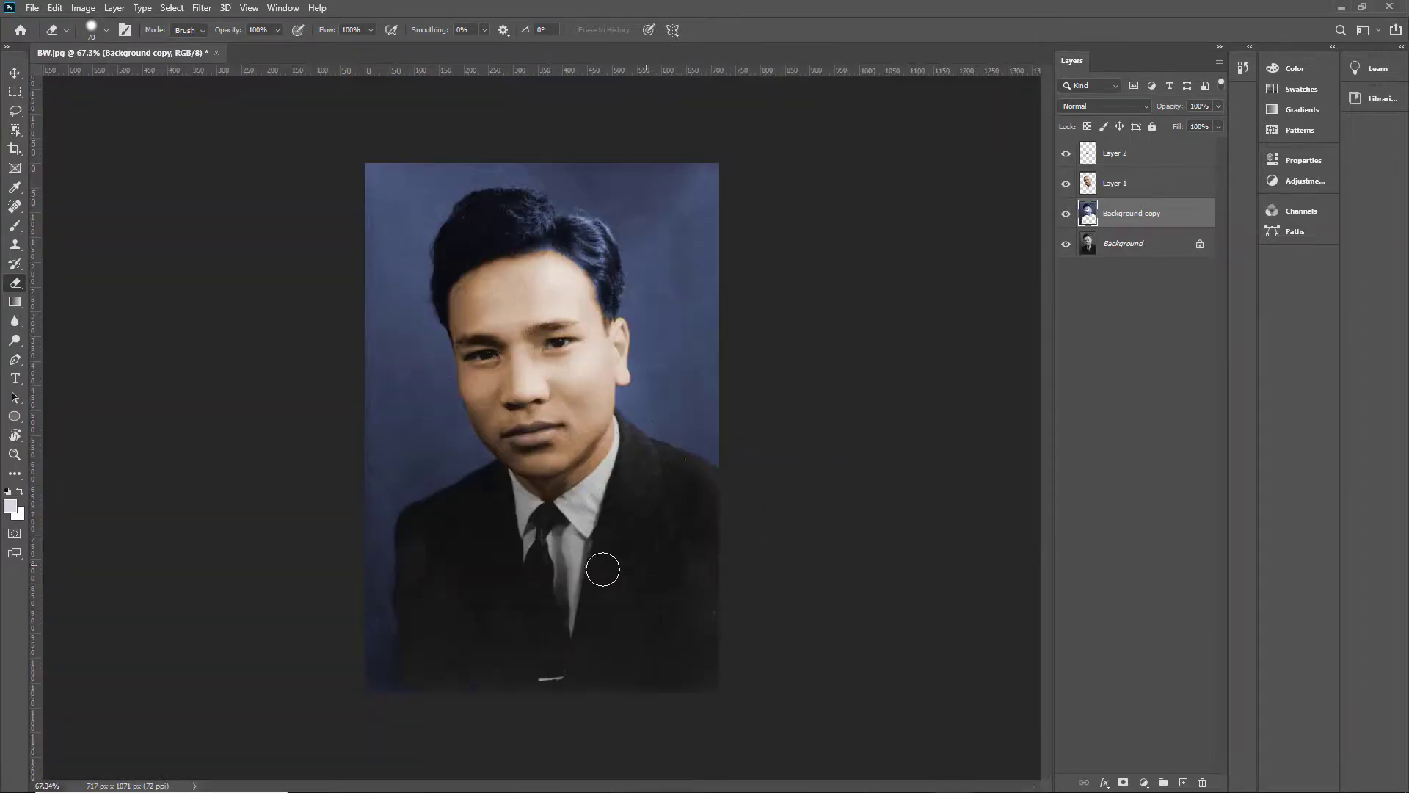
- Erase the blue tint from the hair so that only the backdrop keeps the blue color
scroll(519, 164, "up", 4)
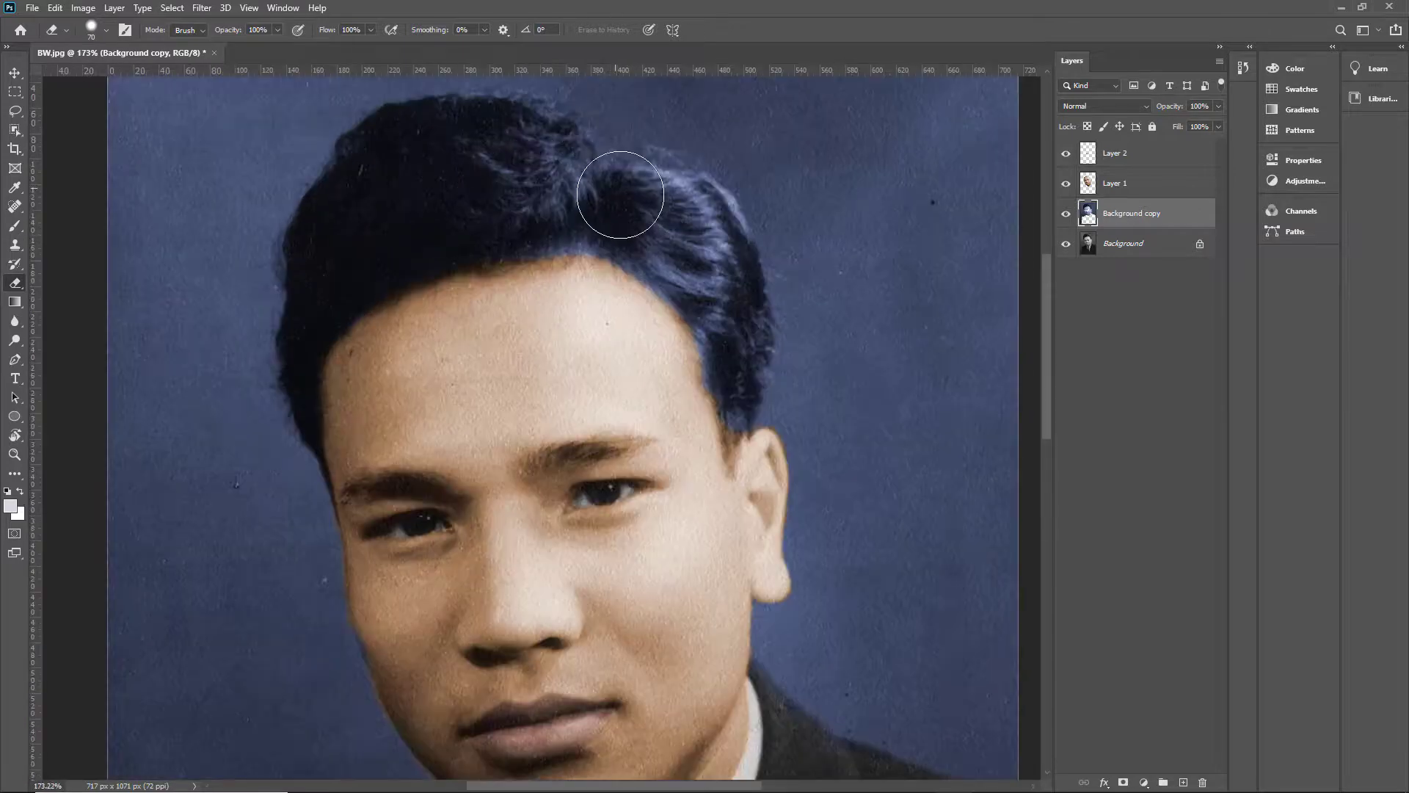
mouse_move(716, 271)
left_mouse_down()
mouse_move(646, 231)
mouse_move(731, 407)
mouse_move(714, 244)
mouse_move(664, 215)
mouse_move(486, 252)
mouse_move(535, 158)
mouse_move(519, 142)
mouse_move(409, 142)
mouse_move(333, 245)
mouse_move(324, 384)
mouse_move(339, 404)
mouse_move(425, 288)
mouse_move(689, 286)
mouse_move(690, 217)
mouse_move(725, 307)
mouse_move(719, 415)
mouse_move(683, 244)
mouse_move(630, 205)
mouse_move(642, 321)
left_mouse_up()
key("ctrl+0")
key("ctrl+minus")
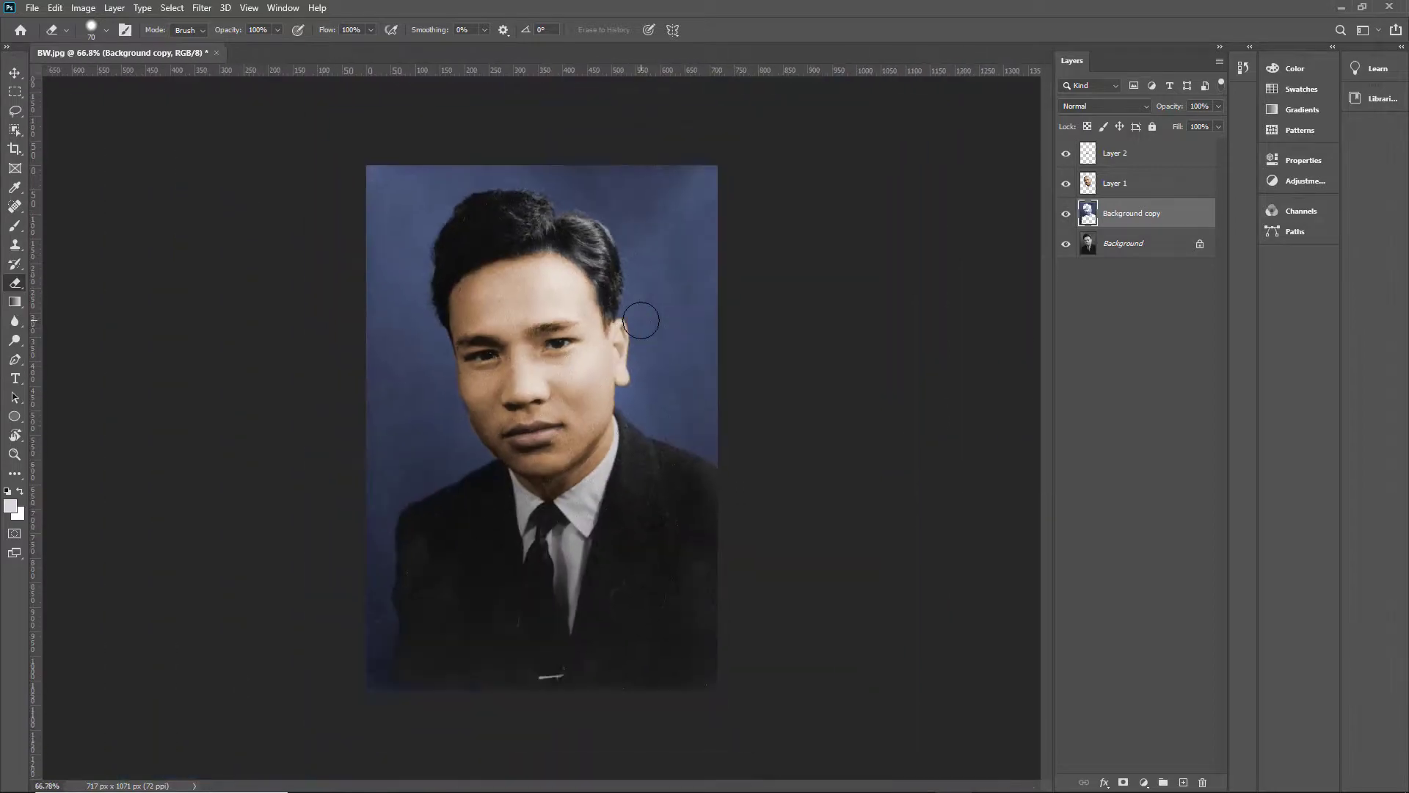